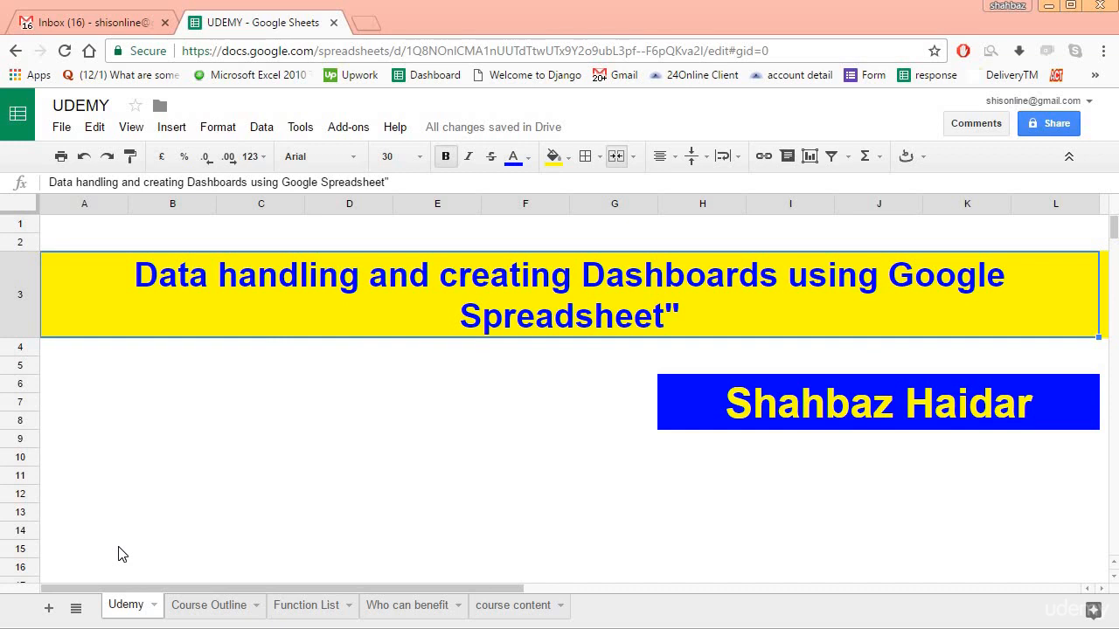
Review the topics in the Course Outline sheet from Introduction to Spreadsheet to Multiple User Dashboard, and return to the Udemy sheet
{"action": "left_click", "coordinate": [204, 619]}
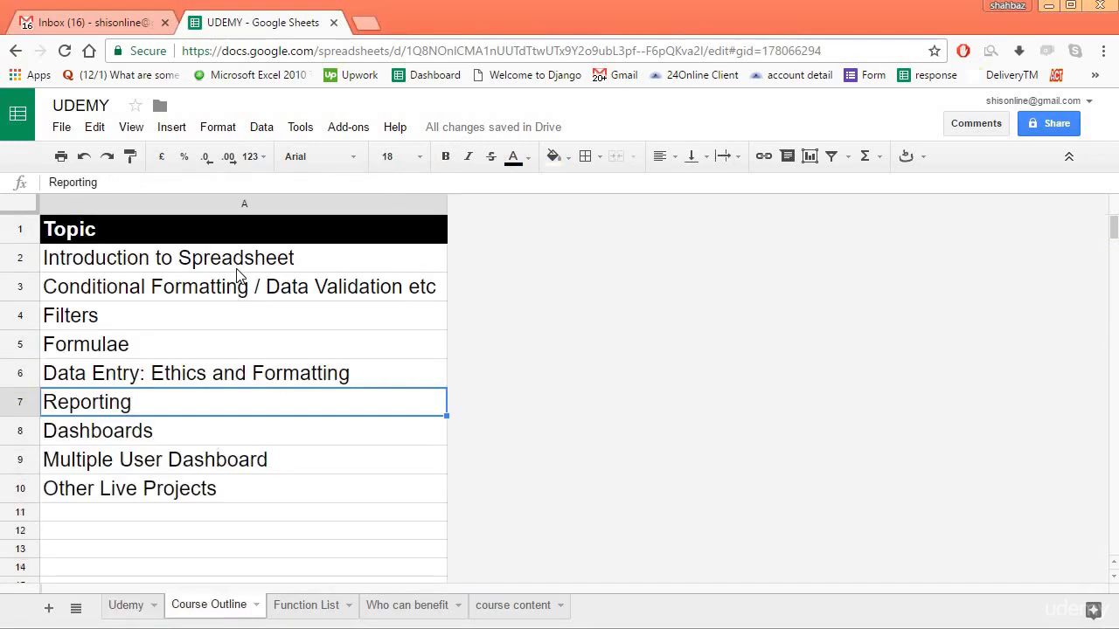
{"action": "left_click", "coordinate": [237, 271]}
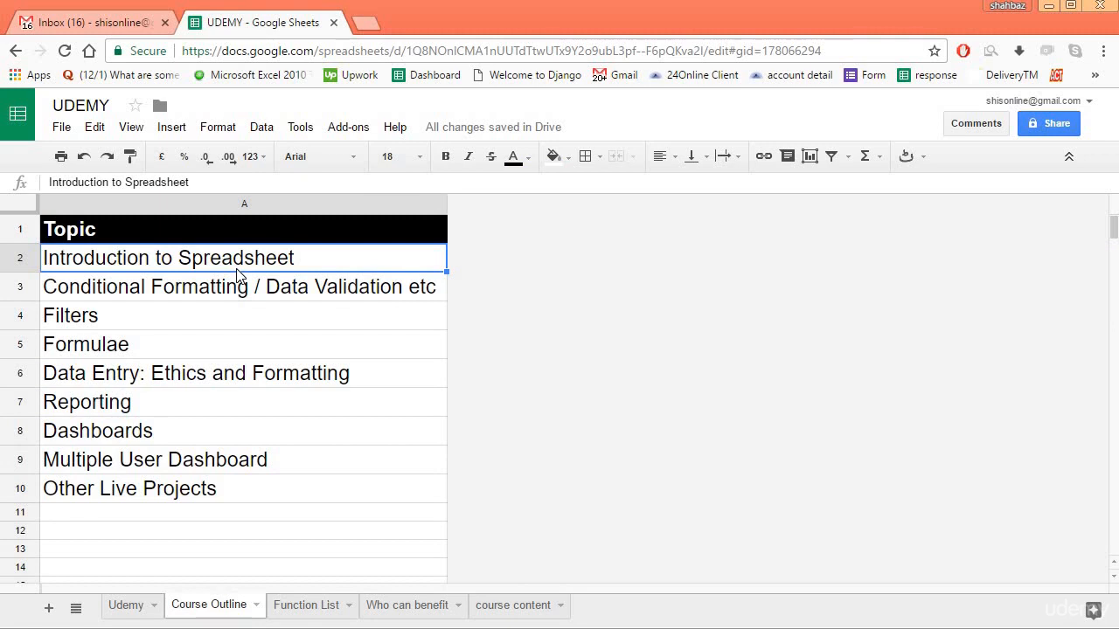
{"action": "key", "text": "Down"}
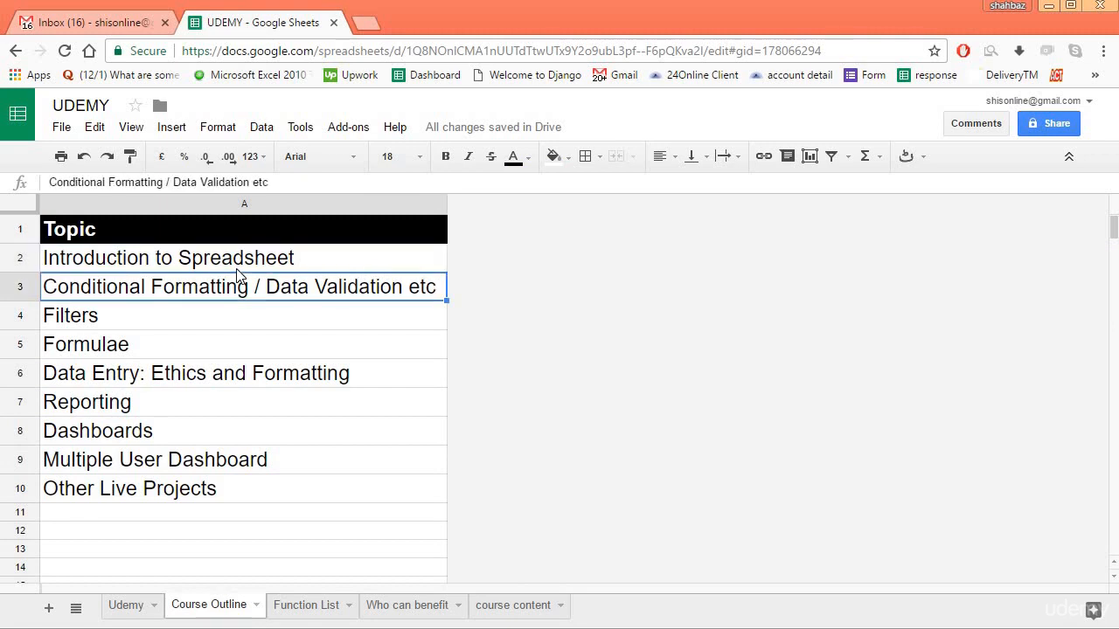
{"action": "key", "text": "Down"}
{"action": "key", "text": "Down"}
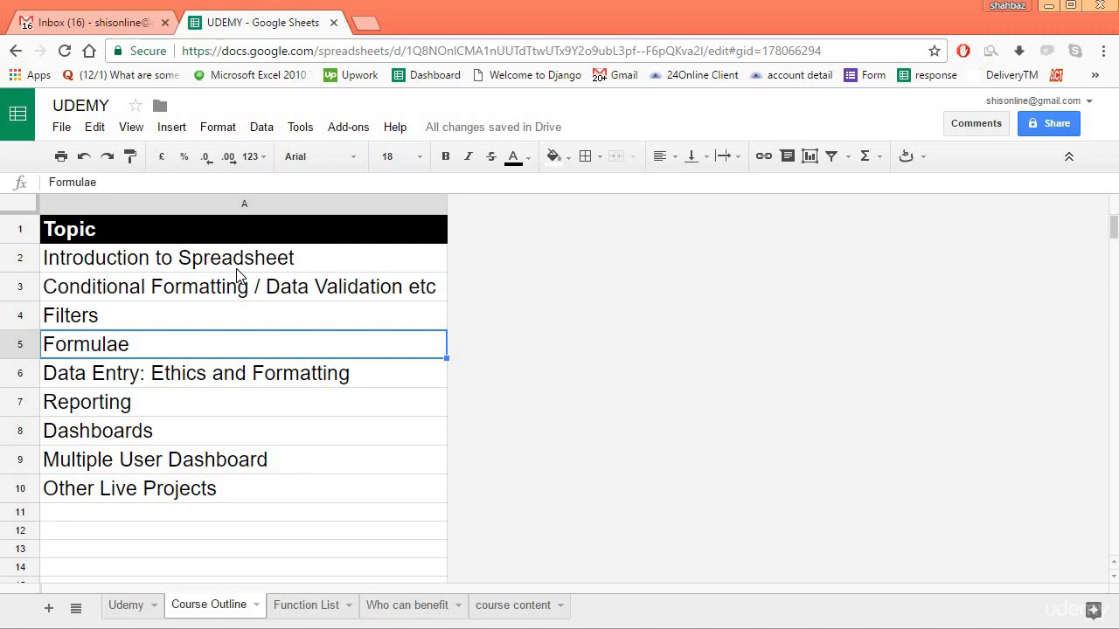
{"action": "key", "text": "Down"}
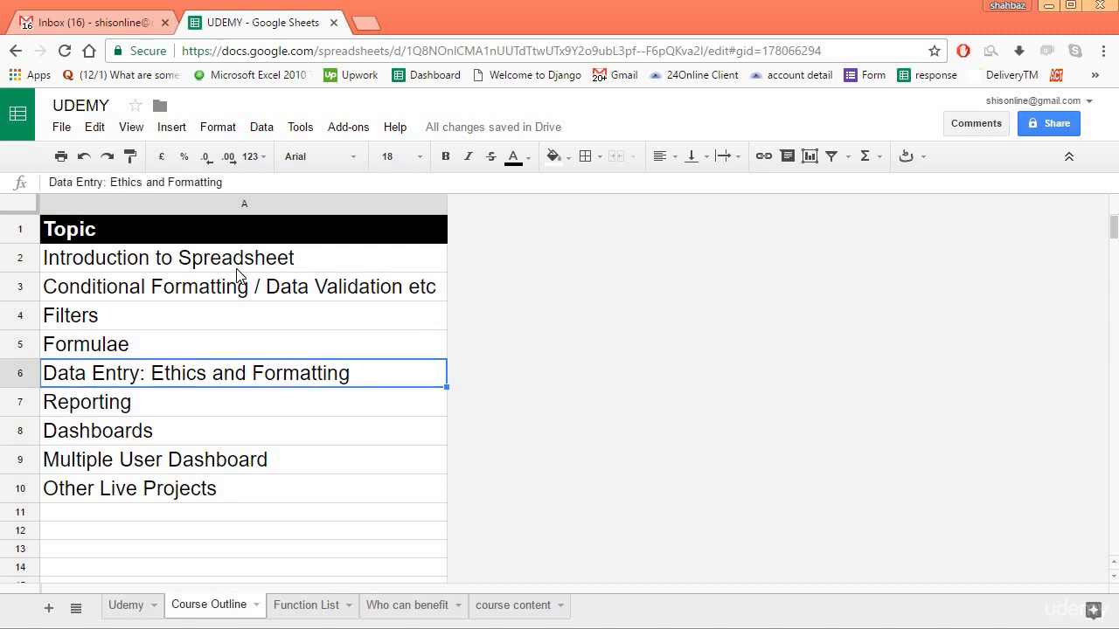
{"action": "key", "text": "Down"}
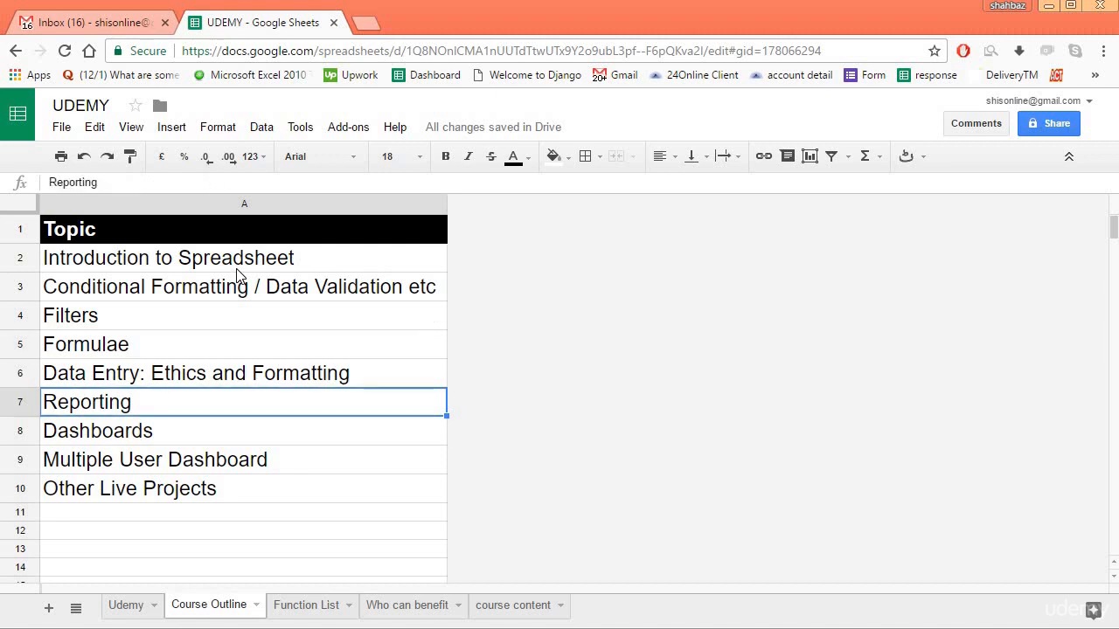
{"action": "key", "text": "Down"}
{"action": "key", "text": "Down"}
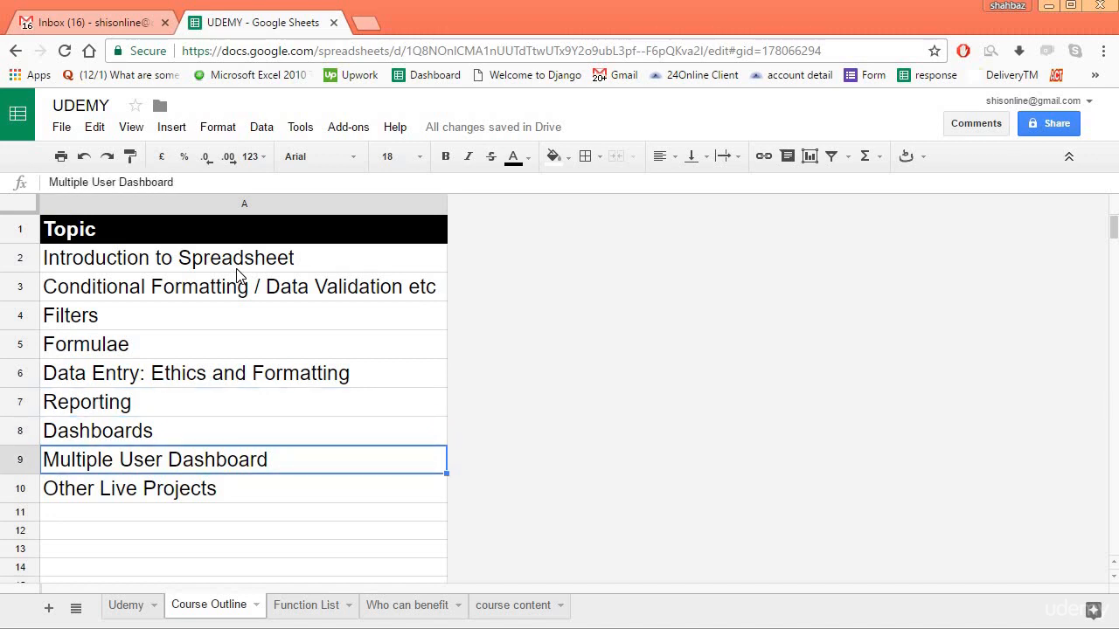
{"action": "left_click", "coordinate": [126, 605]}
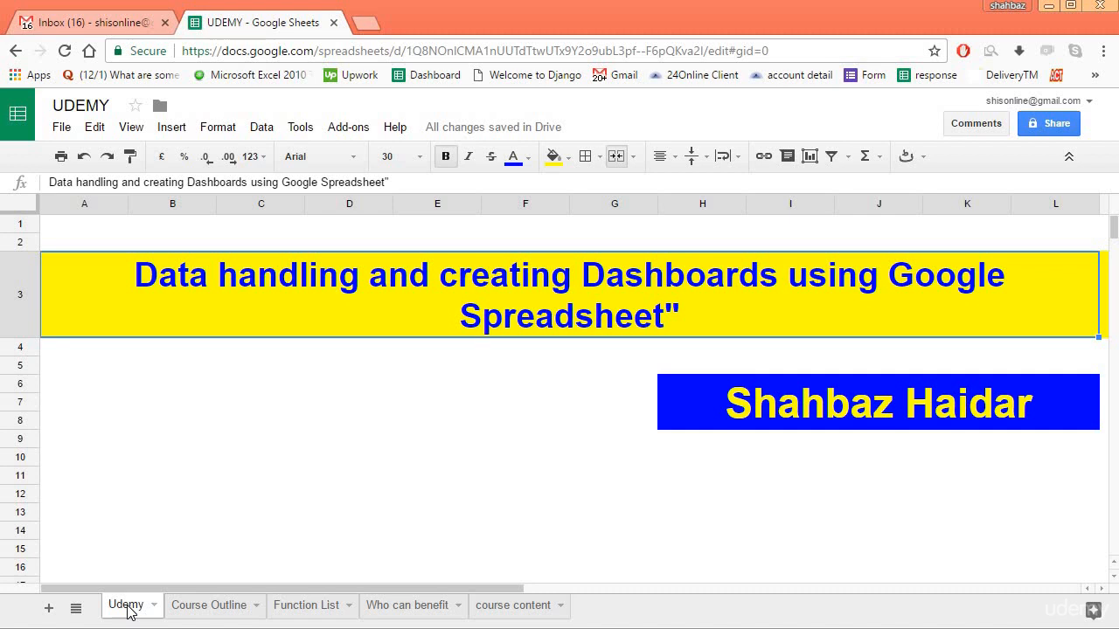
{"action": "key", "text": "ctrl+shift+n"}
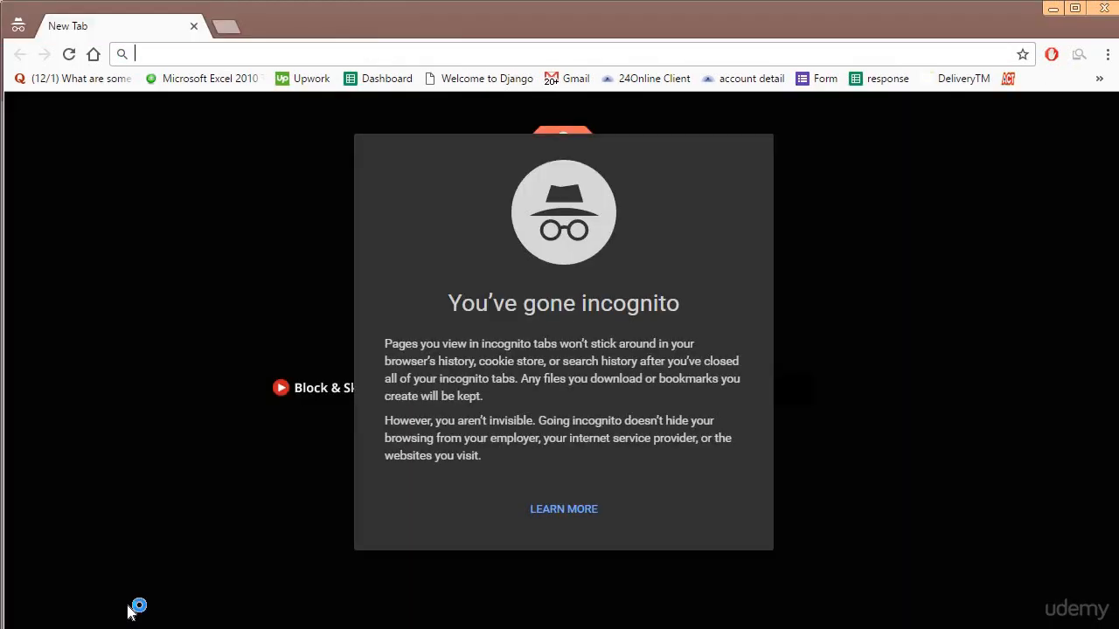
{"action": "type", "text": "www."}
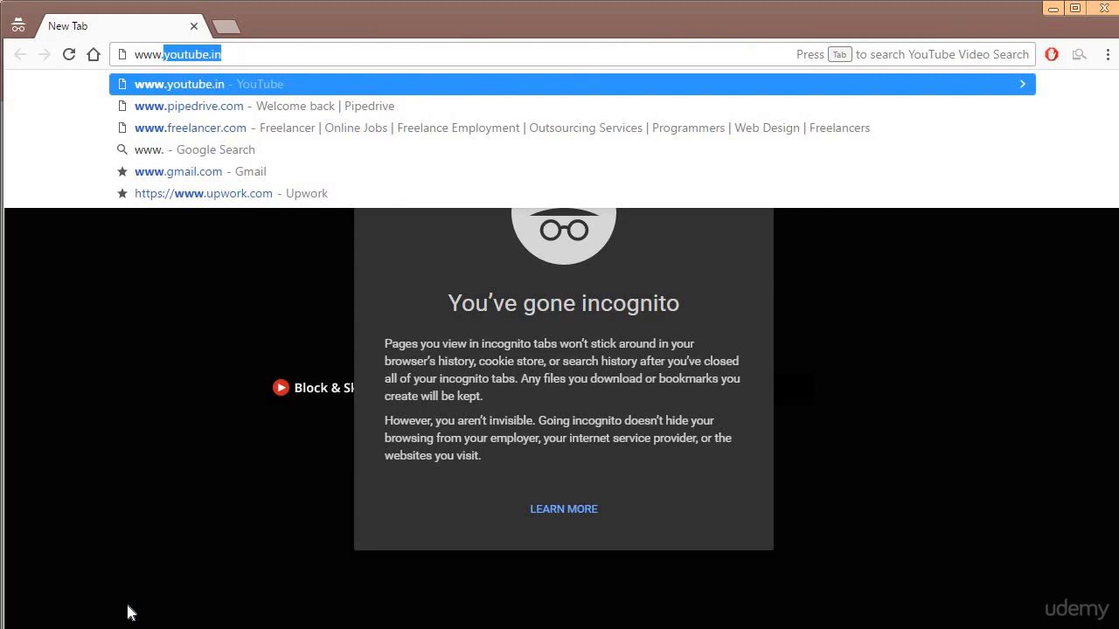
{"action": "type", "text": "gmail.com"}
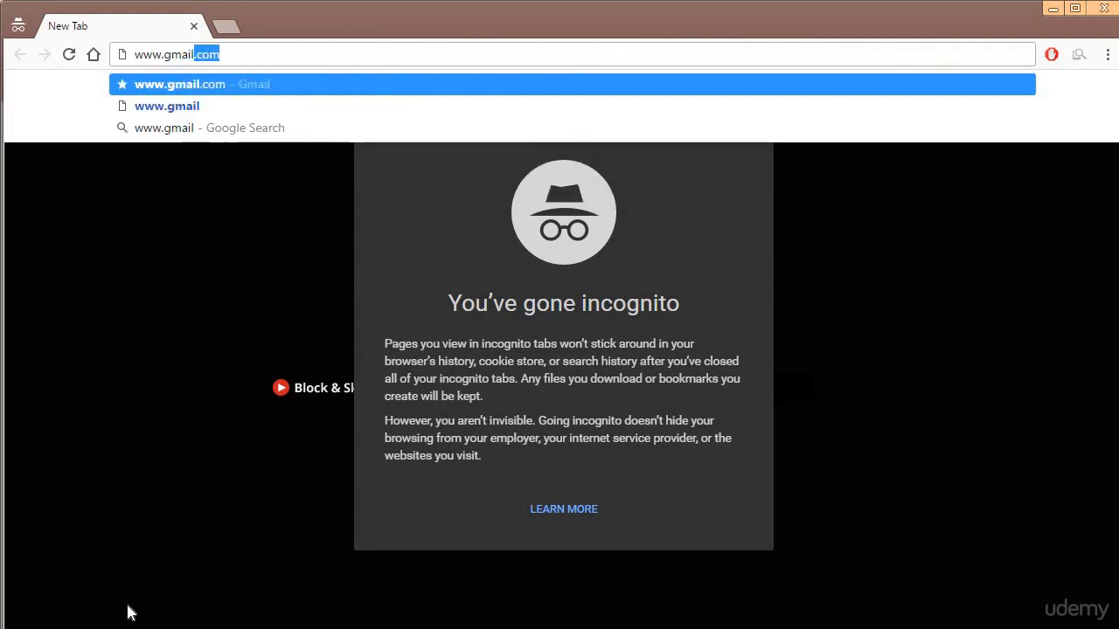
{"action": "key", "text": "Return"}
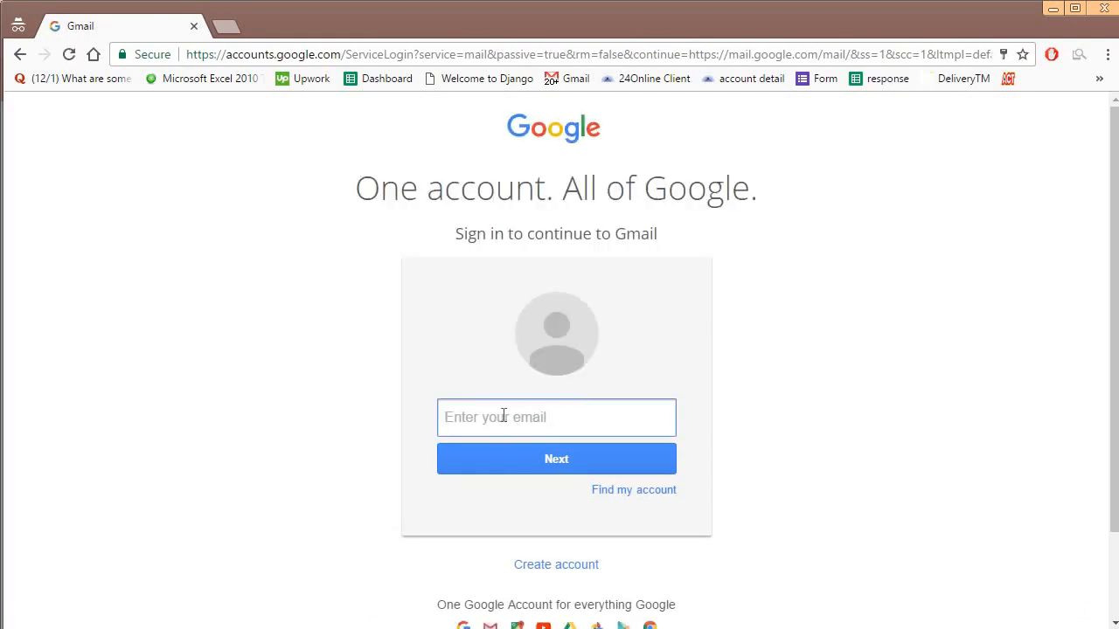
Open the Google account creation form and examine the fields it requires, from name to location
{"action": "left_click", "coordinate": [559, 569]}
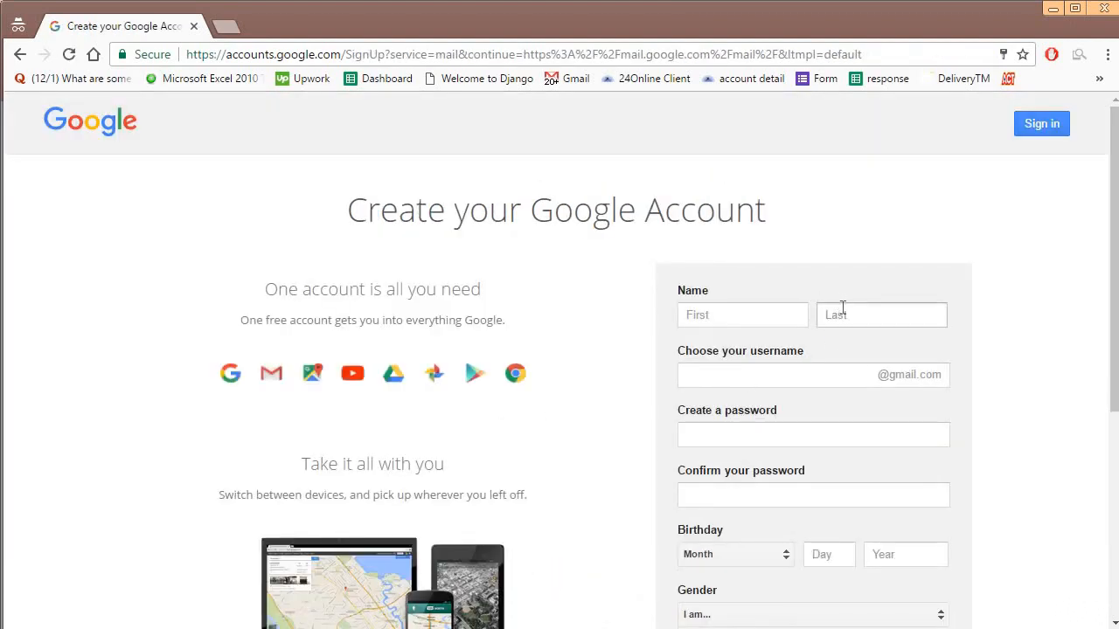
{"action": "scroll", "coordinate": [842, 306], "scroll_direction": "down", "scroll_amount": 3}
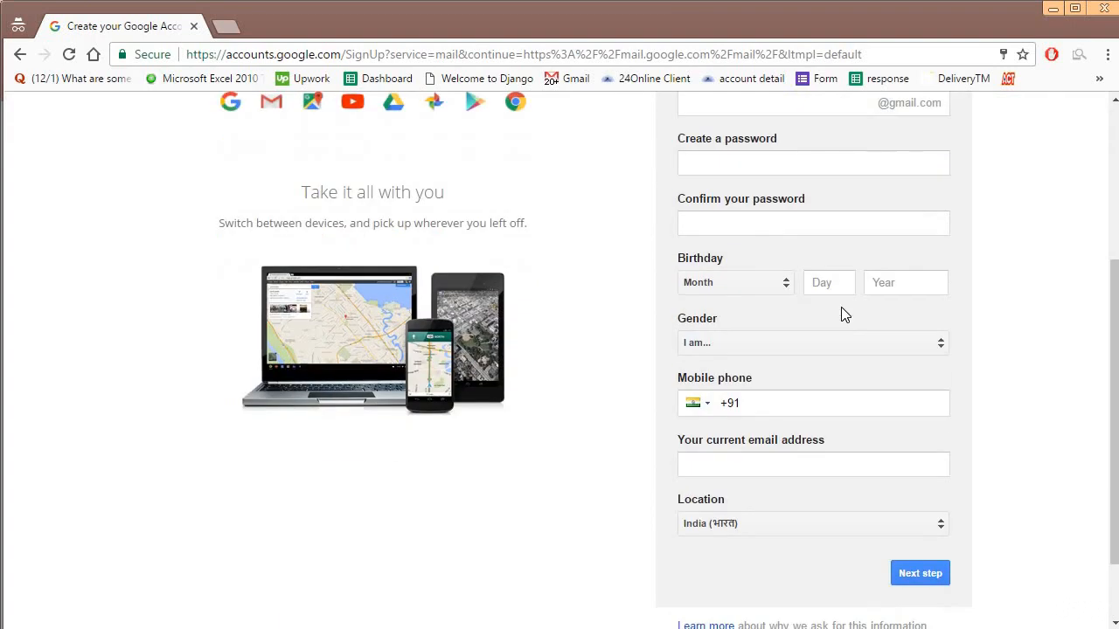
{"action": "scroll", "coordinate": [842, 313], "scroll_direction": "up", "scroll_amount": 3}
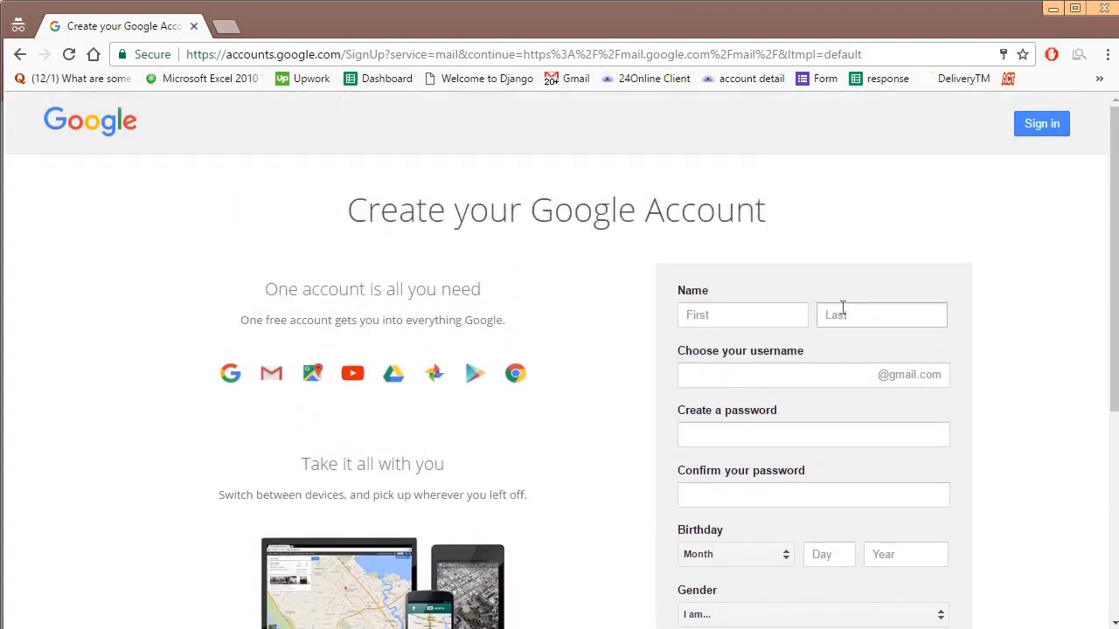
{"action": "scroll", "coordinate": [842, 308], "scroll_direction": "down", "scroll_amount": 3}
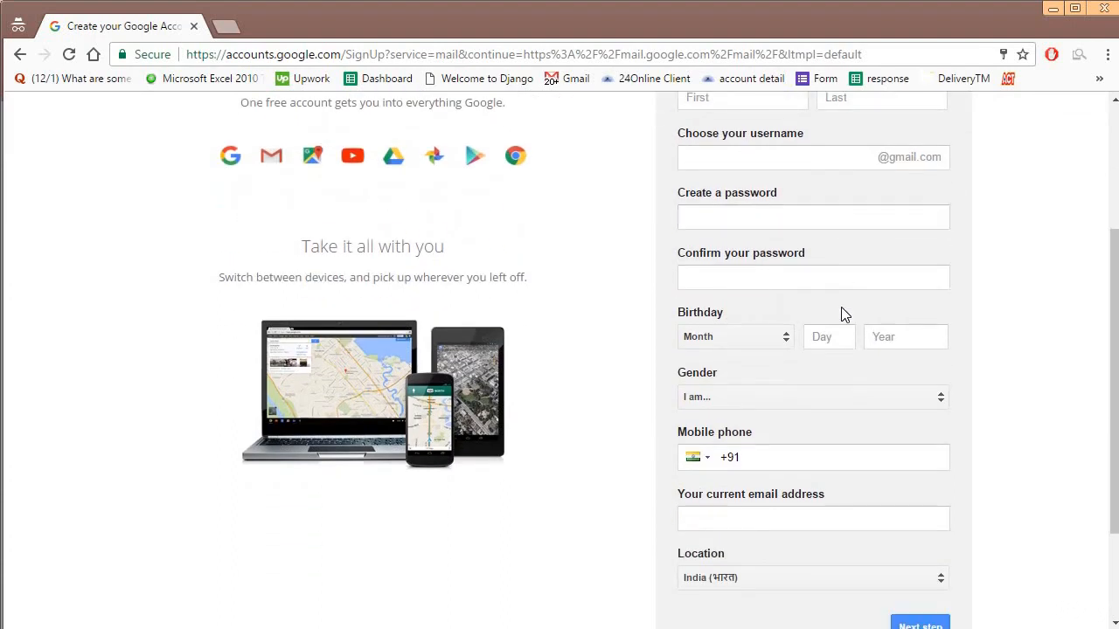
{"action": "scroll", "coordinate": [842, 312], "scroll_direction": "down", "scroll_amount": 1}
{"action": "scroll", "coordinate": [842, 311], "scroll_direction": "up", "scroll_amount": 2}
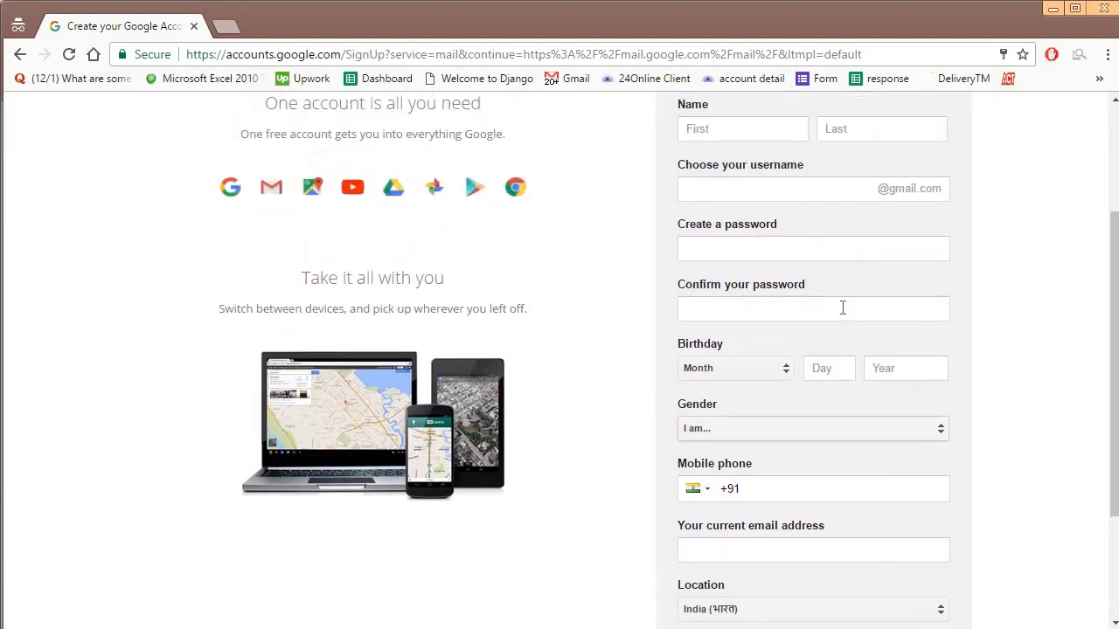
{"action": "scroll", "coordinate": [843, 308], "scroll_direction": "up", "scroll_amount": 2}
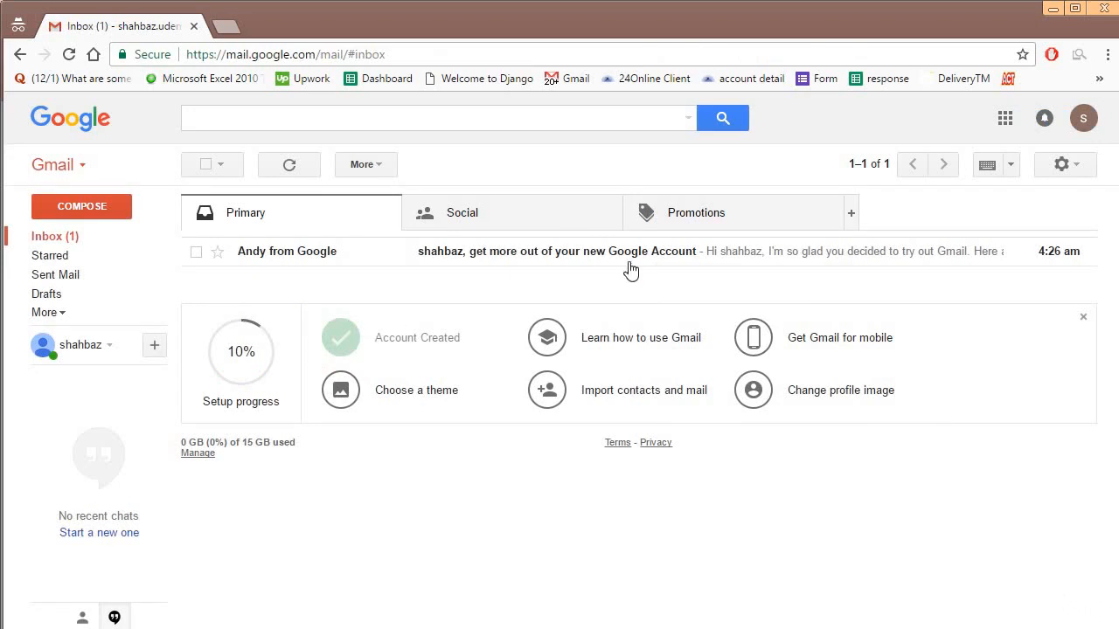
View the profile details of the account signed in to Gmail
{"action": "left_click", "coordinate": [1084, 122]}
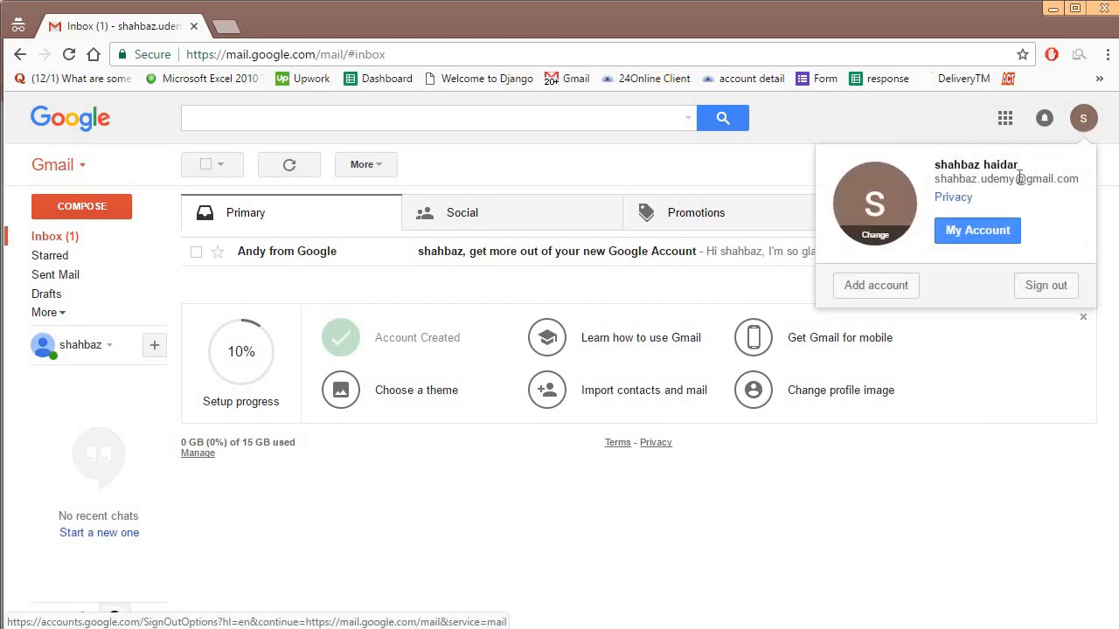
{"action": "left_click", "coordinate": [1083, 131]}
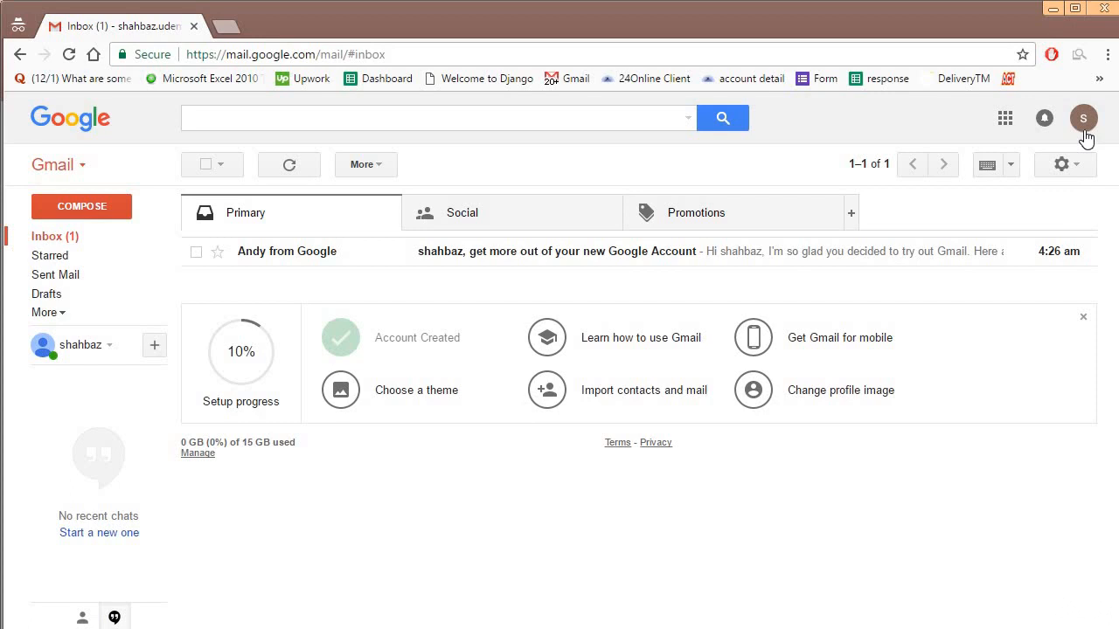
{"action": "left_click", "coordinate": [1084, 135]}
Switch from Gmail to Google Drive and dismiss its welcome introduction
{"action": "left_click", "coordinate": [1005, 122]}
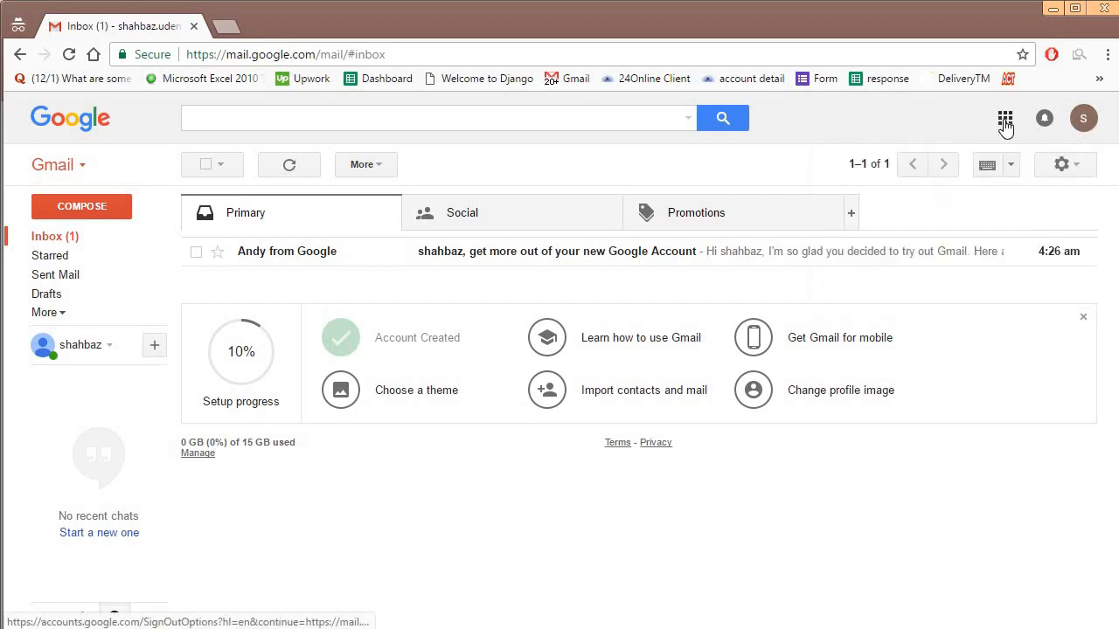
{"action": "left_click", "coordinate": [1005, 122]}
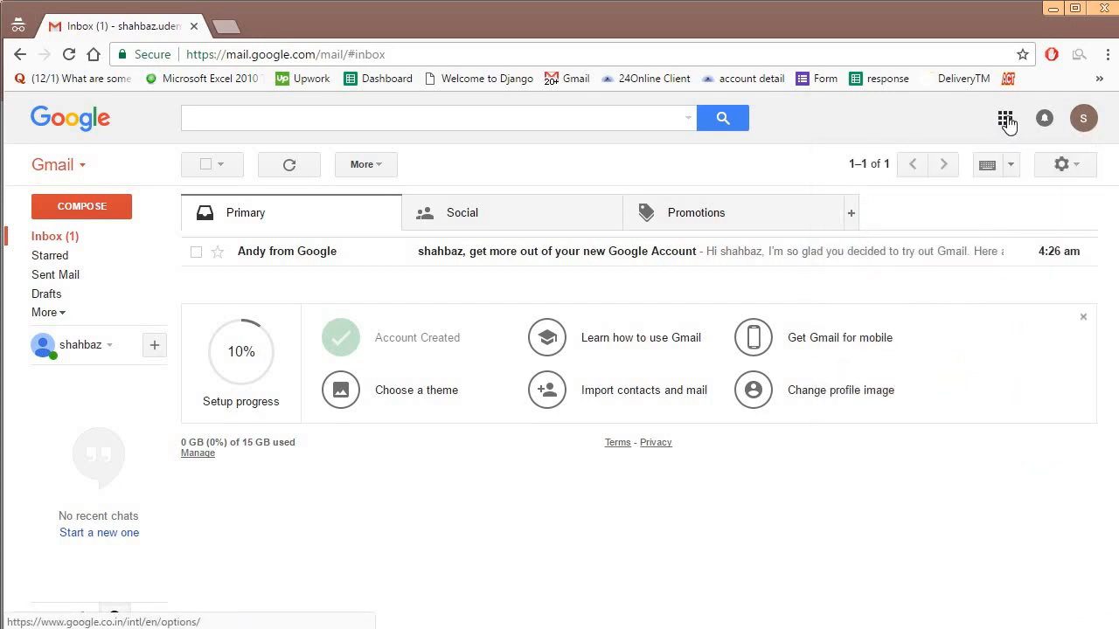
{"action": "left_click", "coordinate": [1007, 123]}
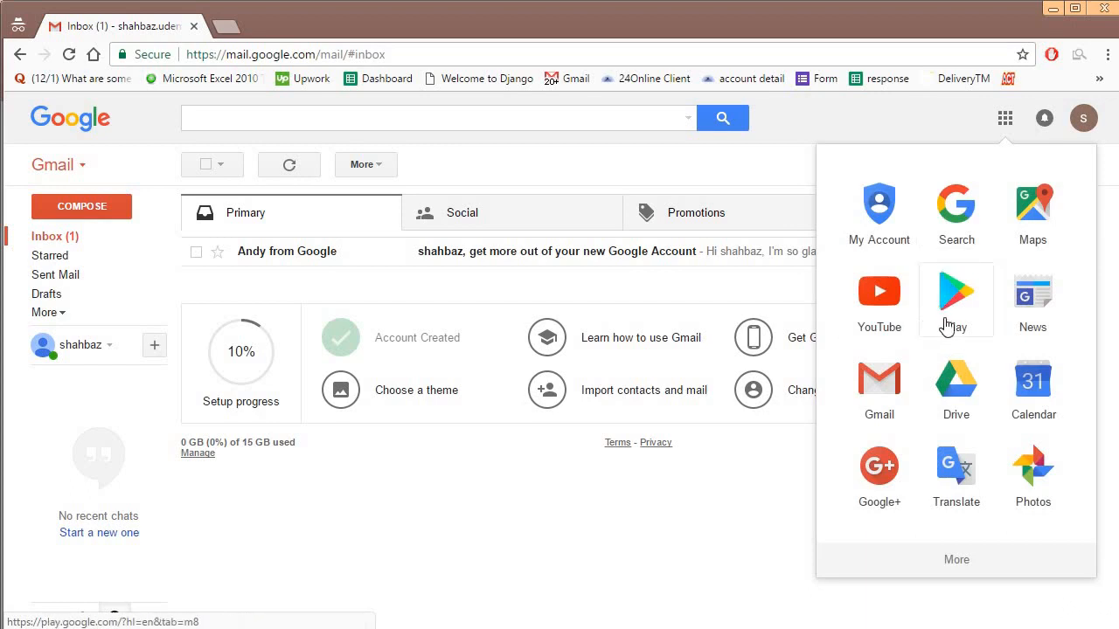
{"action": "left_click", "coordinate": [966, 413]}
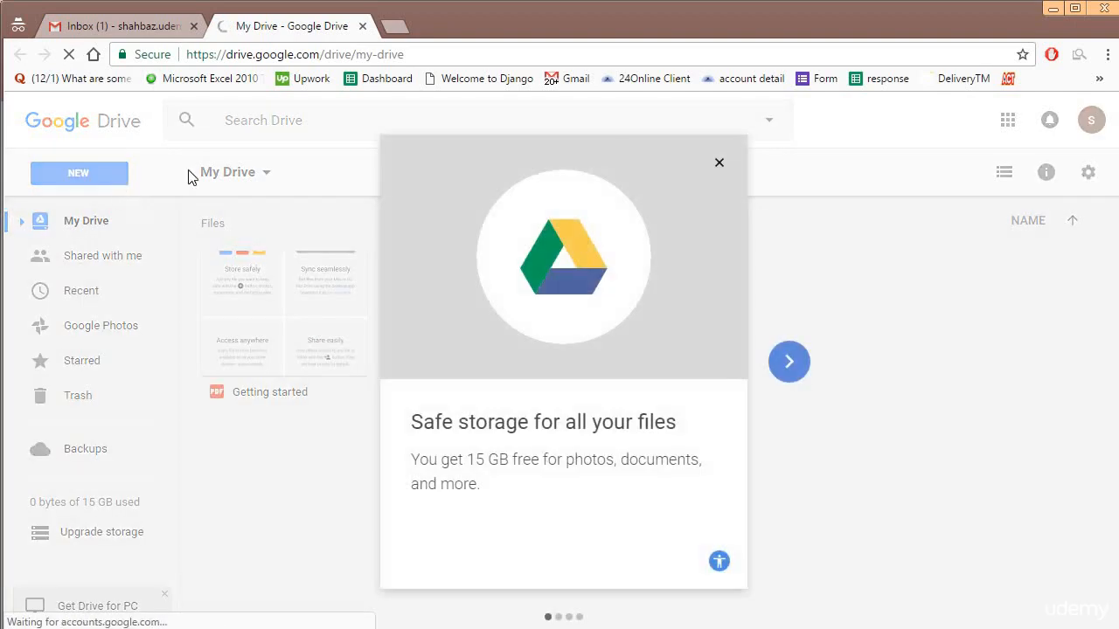
{"action": "left_click", "coordinate": [728, 164]}
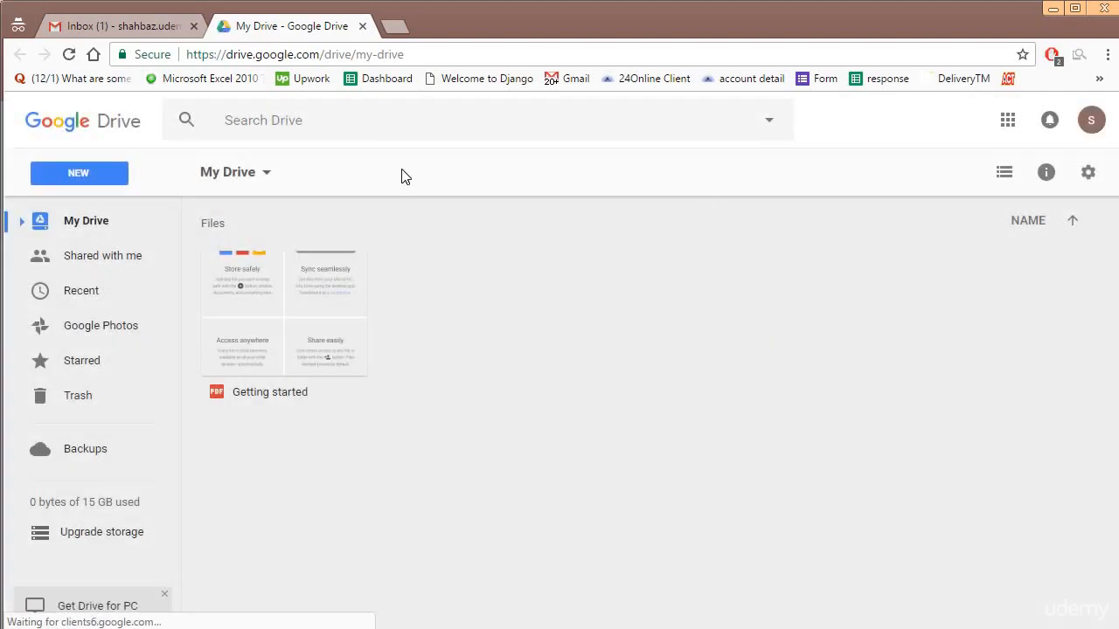
Create a new Google Sheets spreadsheet in My Drive and name it "Udemy Course"
{"action": "left_click", "coordinate": [96, 174]}
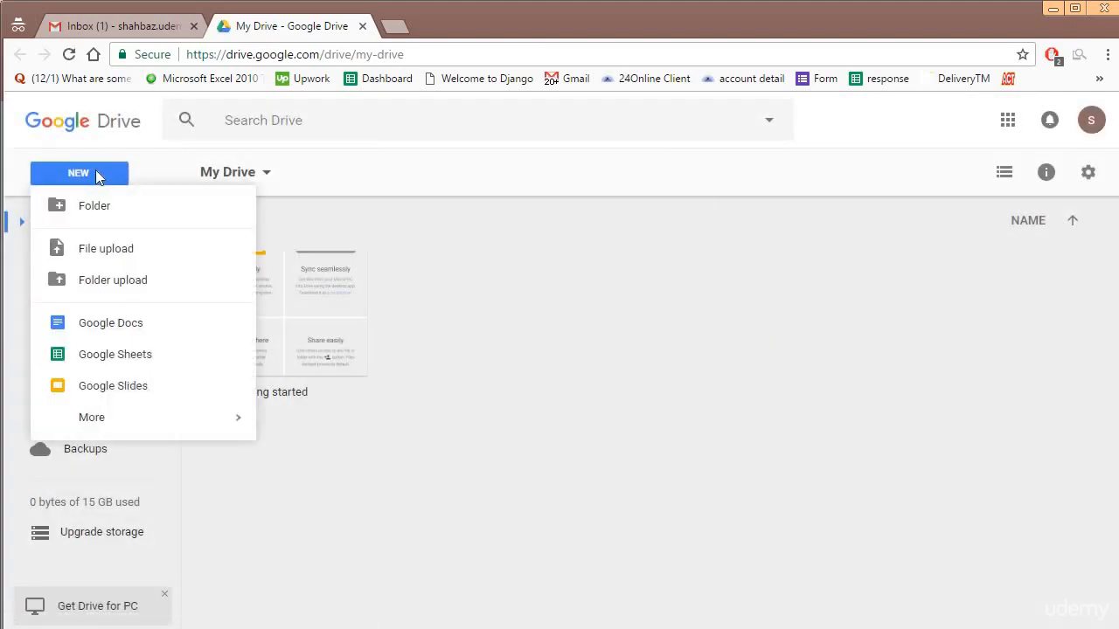
{"action": "left_click", "coordinate": [116, 353]}
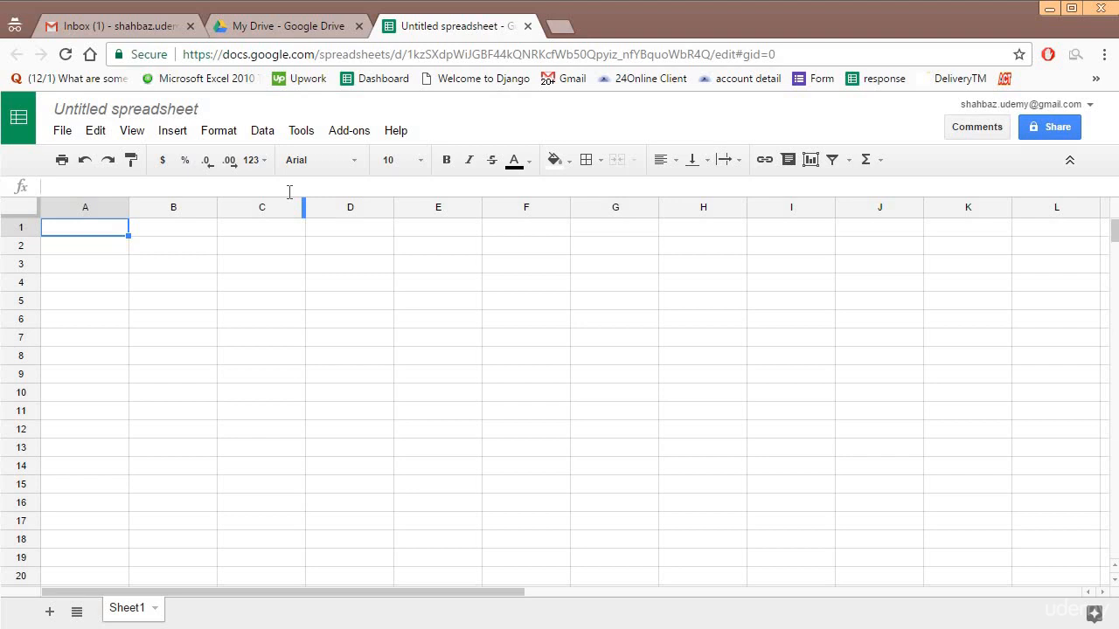
{"action": "left_click", "coordinate": [147, 107]}
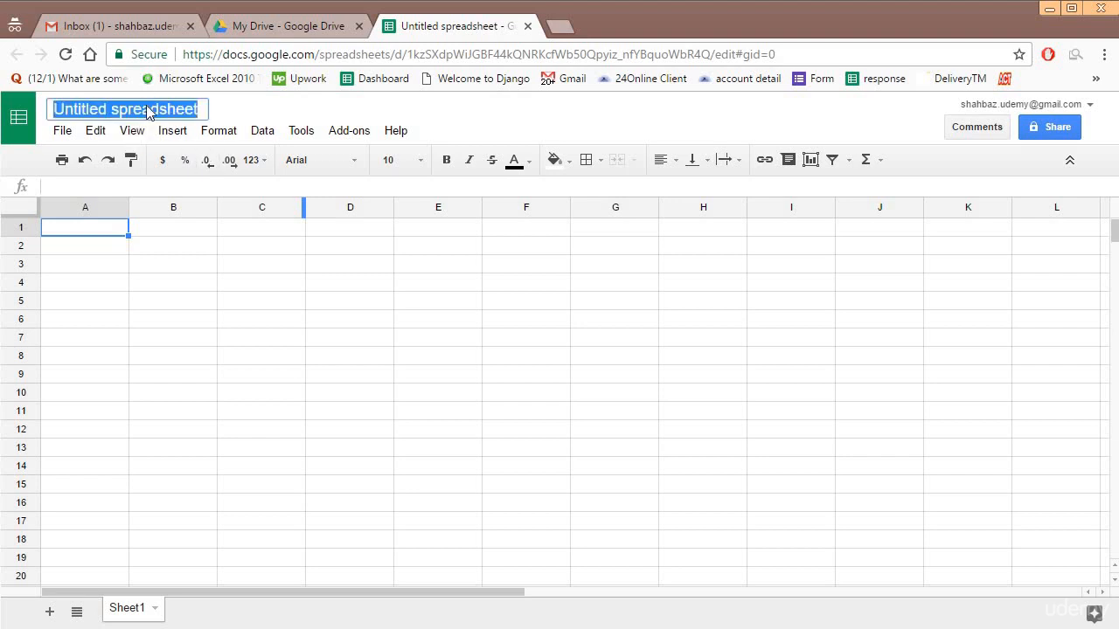
{"action": "type", "text": "Udemy Course"}
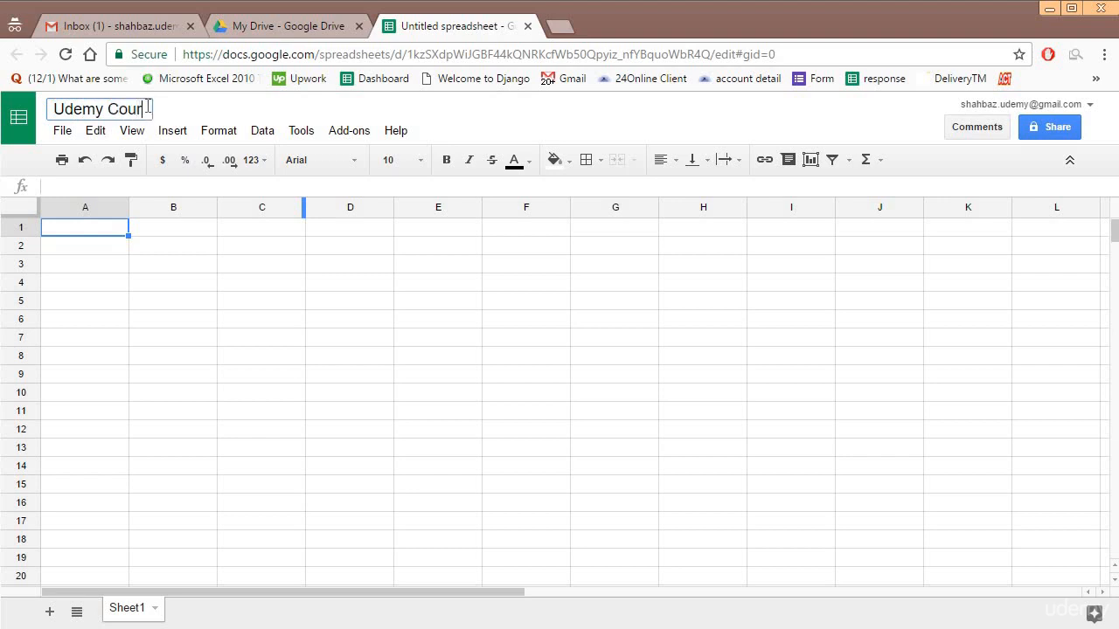
{"action": "key", "text": "Return"}
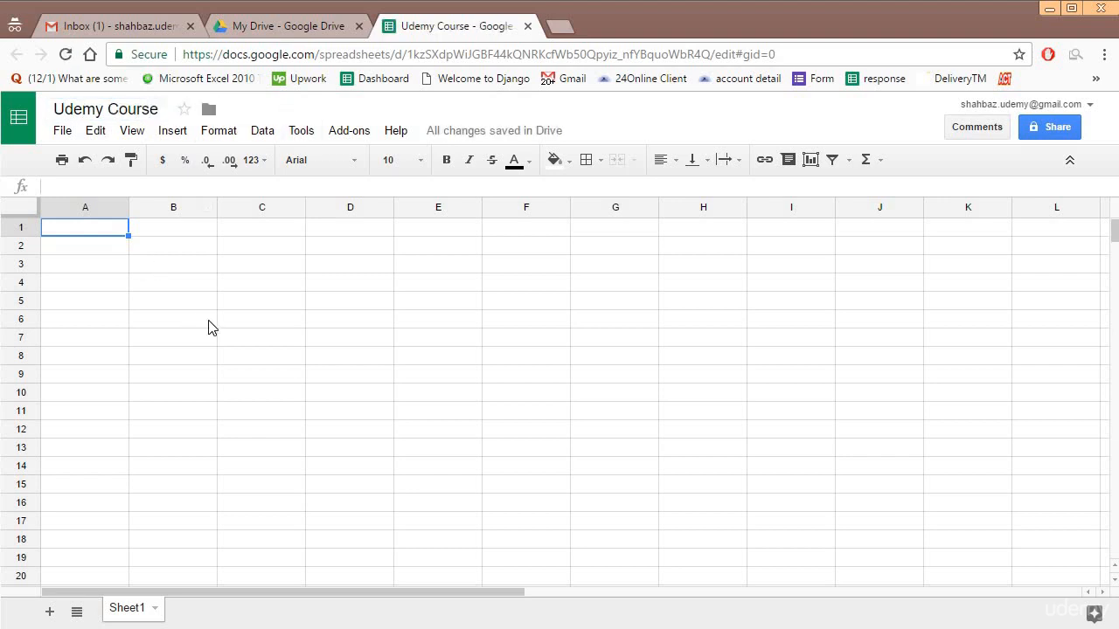
Rename Sheet1 of the spreadsheet as "Page 1"
{"action": "double_click", "coordinate": [128, 610]}
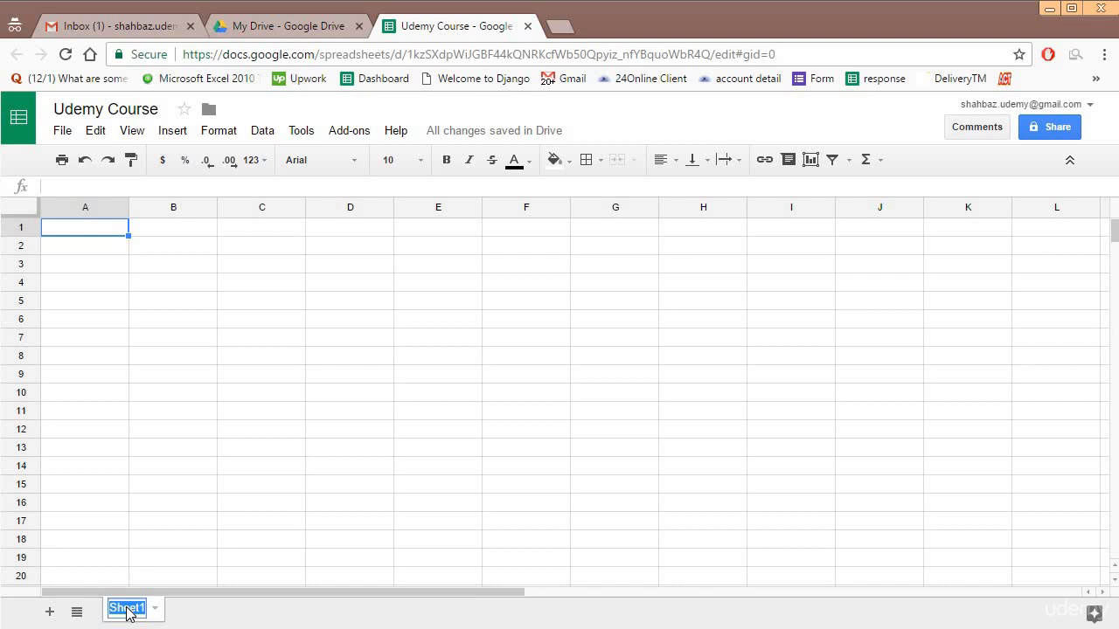
{"action": "type", "text": "Page 1"}
{"action": "key", "text": "Return"}
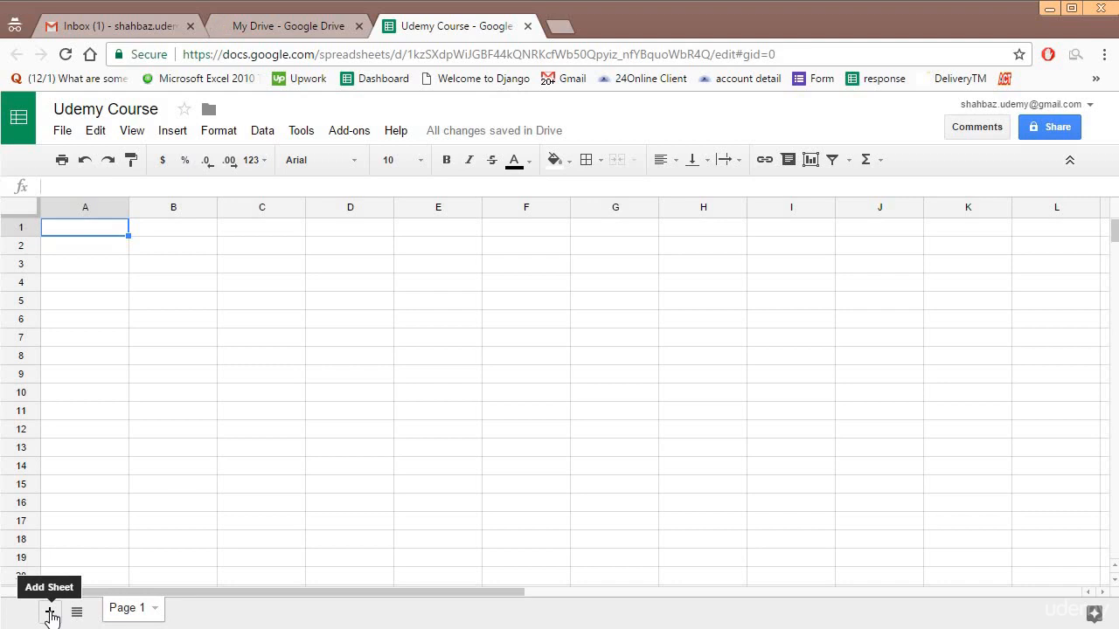
Add a second sheet to the spreadsheet and name it "Page 2"
{"action": "left_click", "coordinate": [51, 614]}
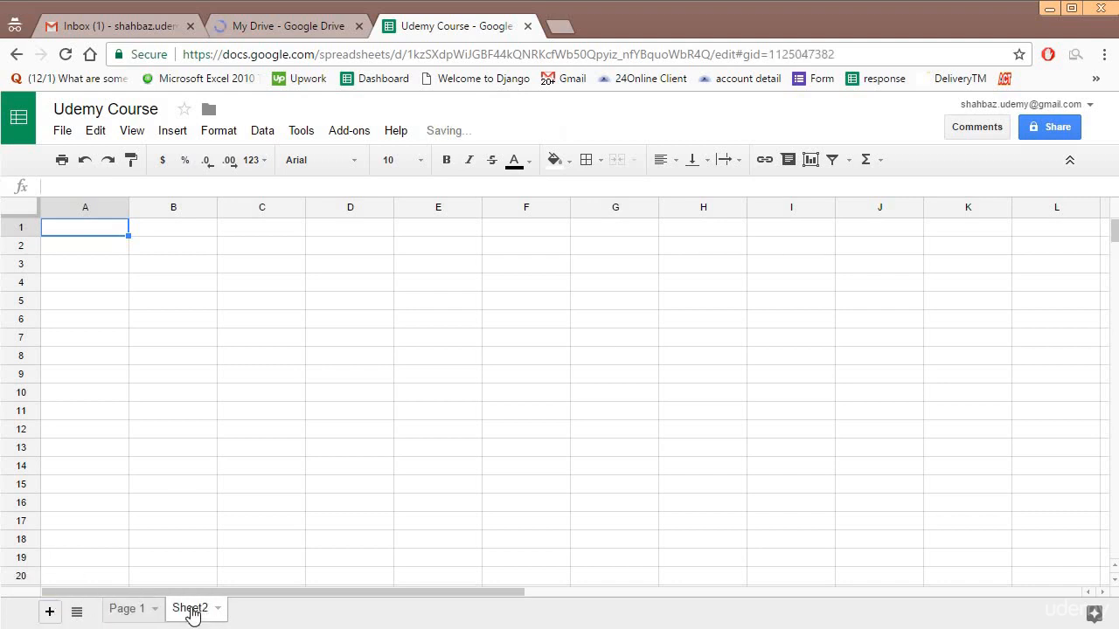
{"action": "double_click", "coordinate": [192, 610]}
{"action": "type", "text": "Page 2"}
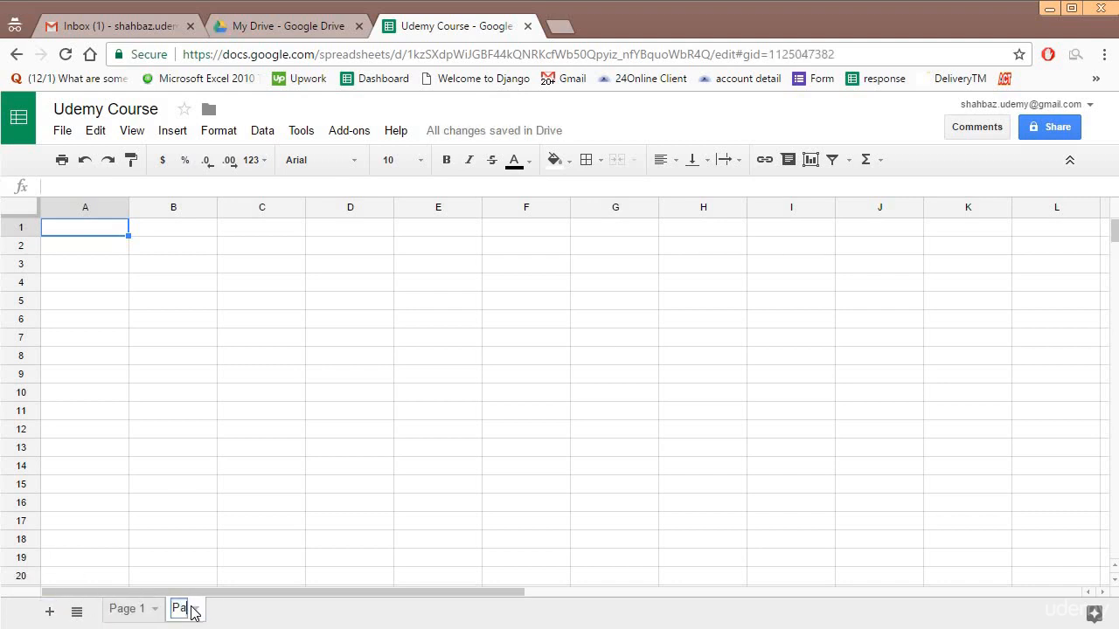
{"action": "key", "text": "Return"}
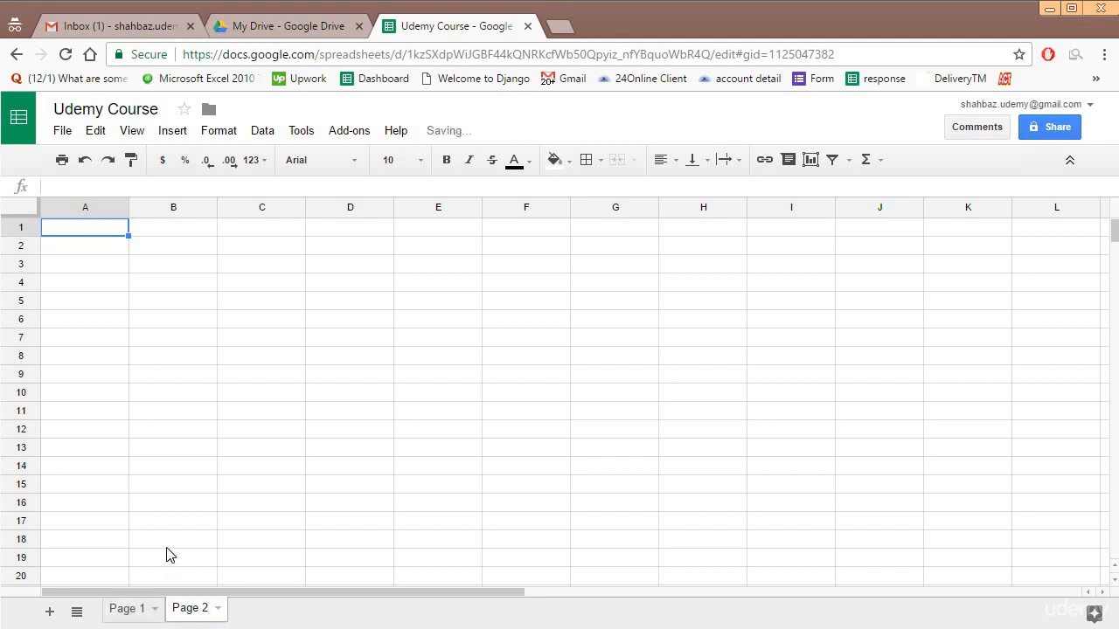
Return to the Page 1 sheet and select columns A to D one after another to examine the column layout
{"action": "left_click", "coordinate": [138, 610]}
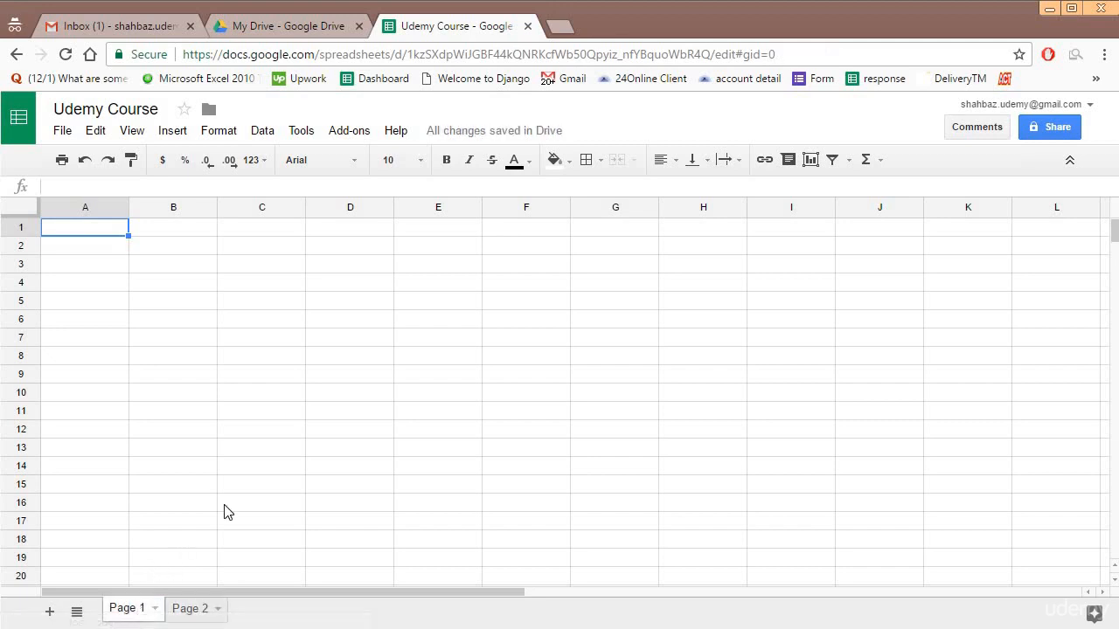
{"action": "left_click", "coordinate": [83, 201]}
{"action": "left_click", "coordinate": [164, 206]}
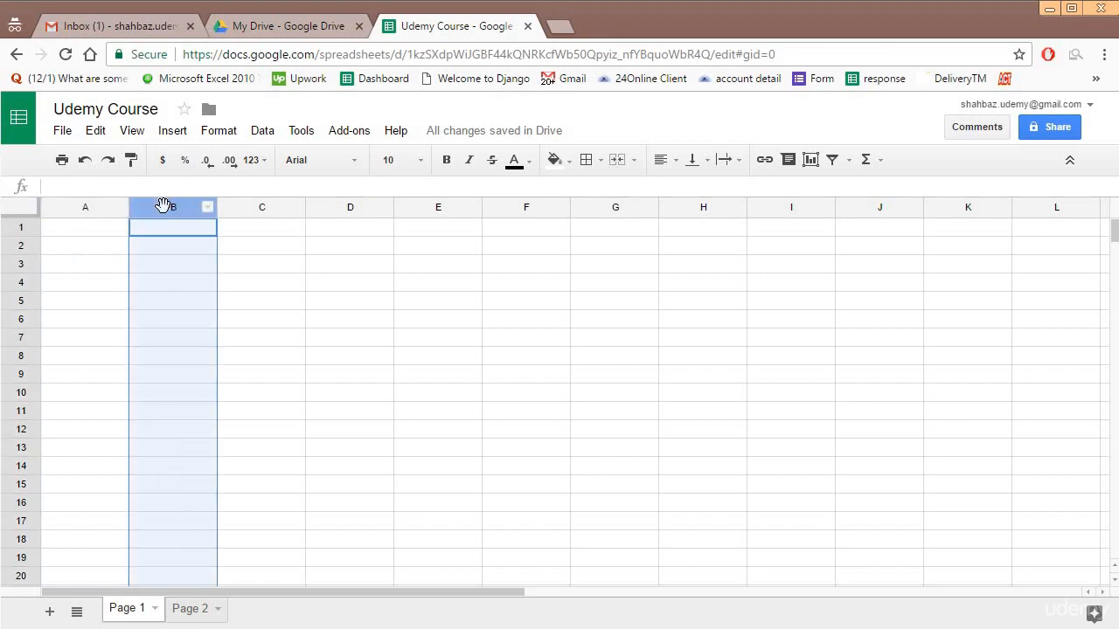
{"action": "left_click", "coordinate": [261, 208]}
{"action": "left_click", "coordinate": [341, 208]}
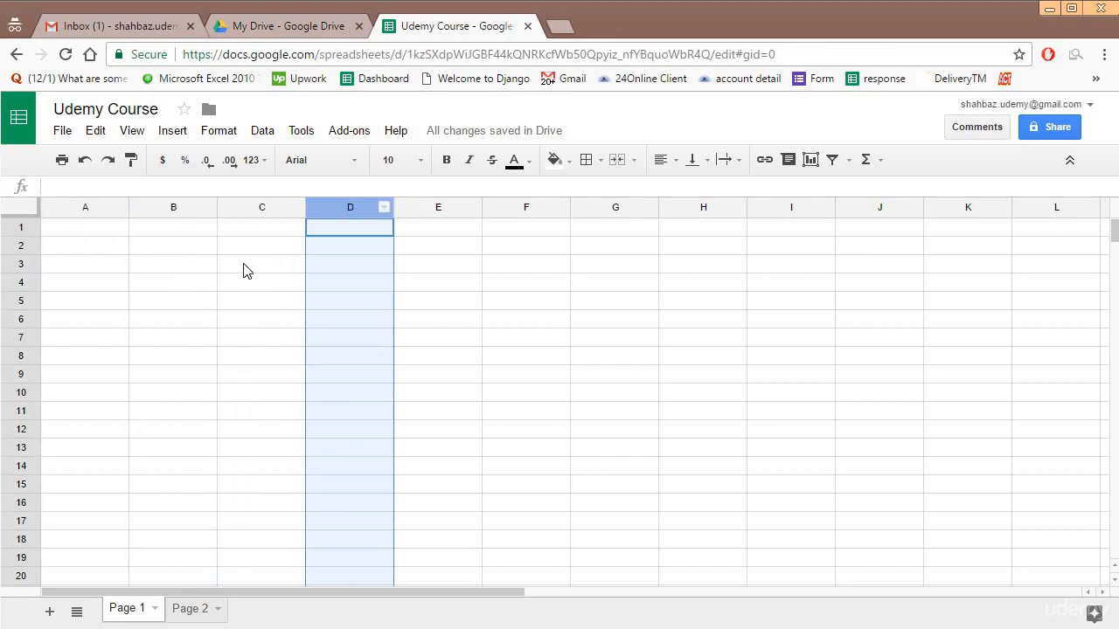
{"action": "left_click", "coordinate": [247, 271]}
Select rows 1 to 4 one after another to examine the row layout of Page 1
{"action": "left_click", "coordinate": [20, 228]}
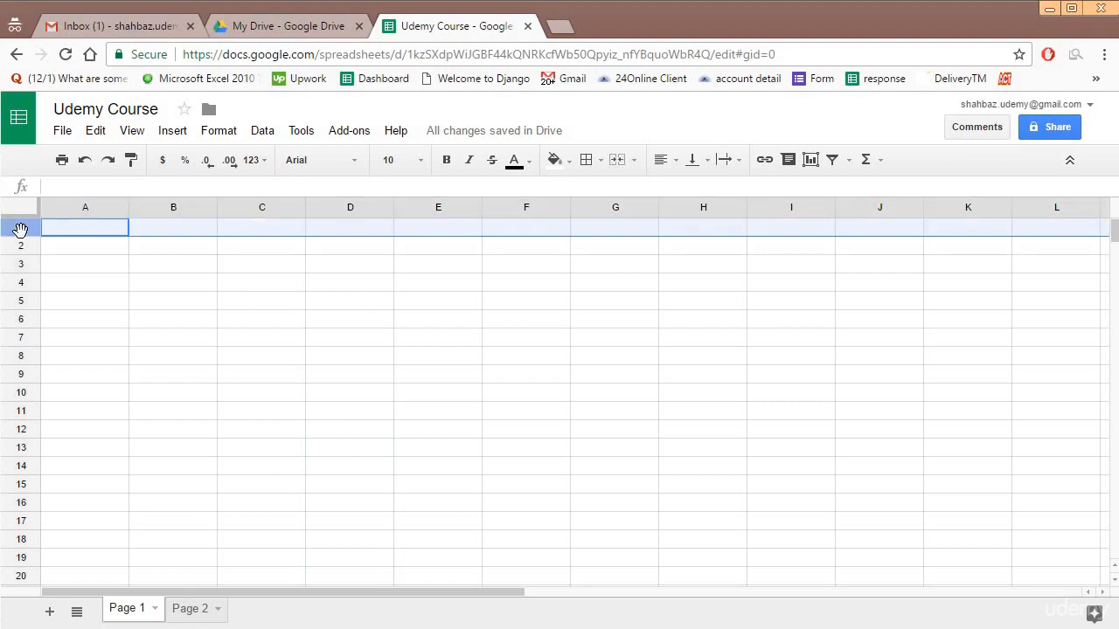
{"action": "left_click", "coordinate": [20, 244]}
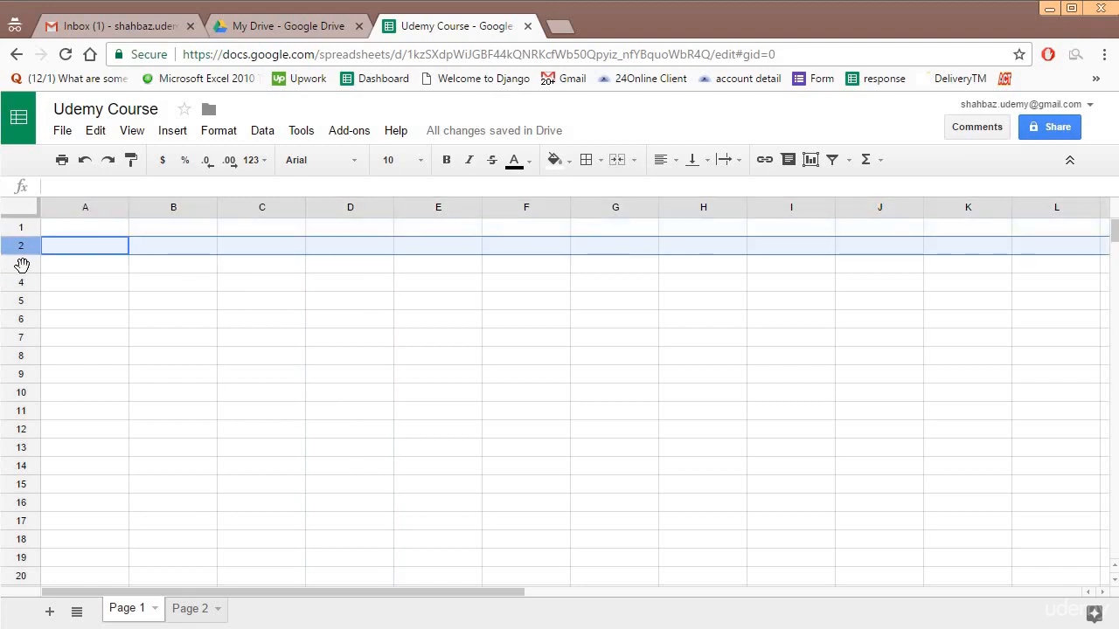
{"action": "left_click", "coordinate": [20, 263]}
{"action": "left_click", "coordinate": [21, 283]}
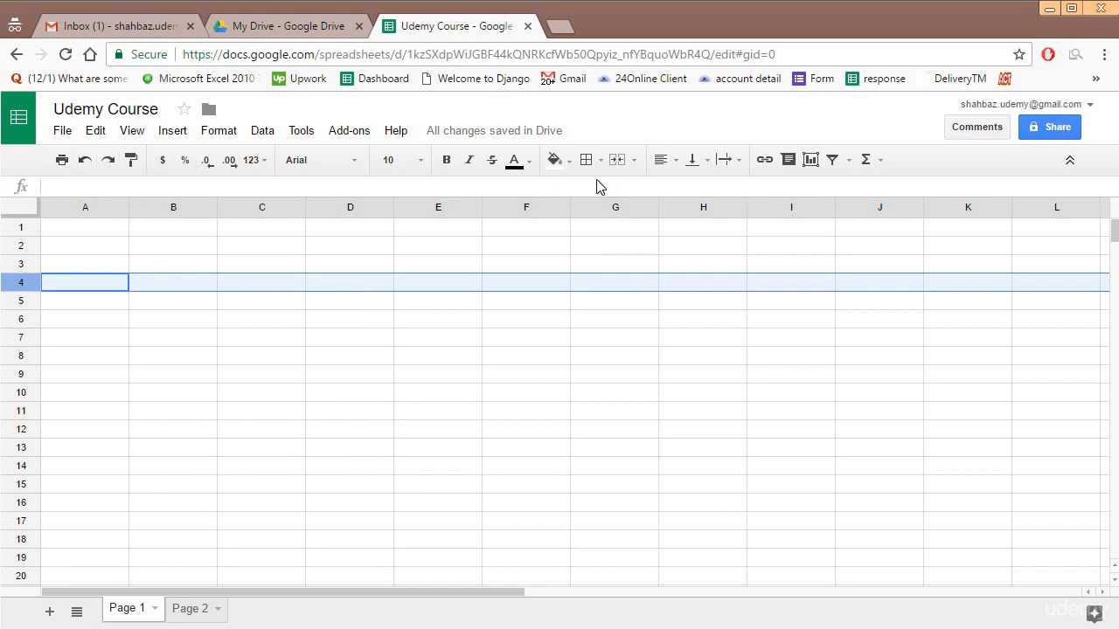
{"action": "left_click", "coordinate": [407, 247]}
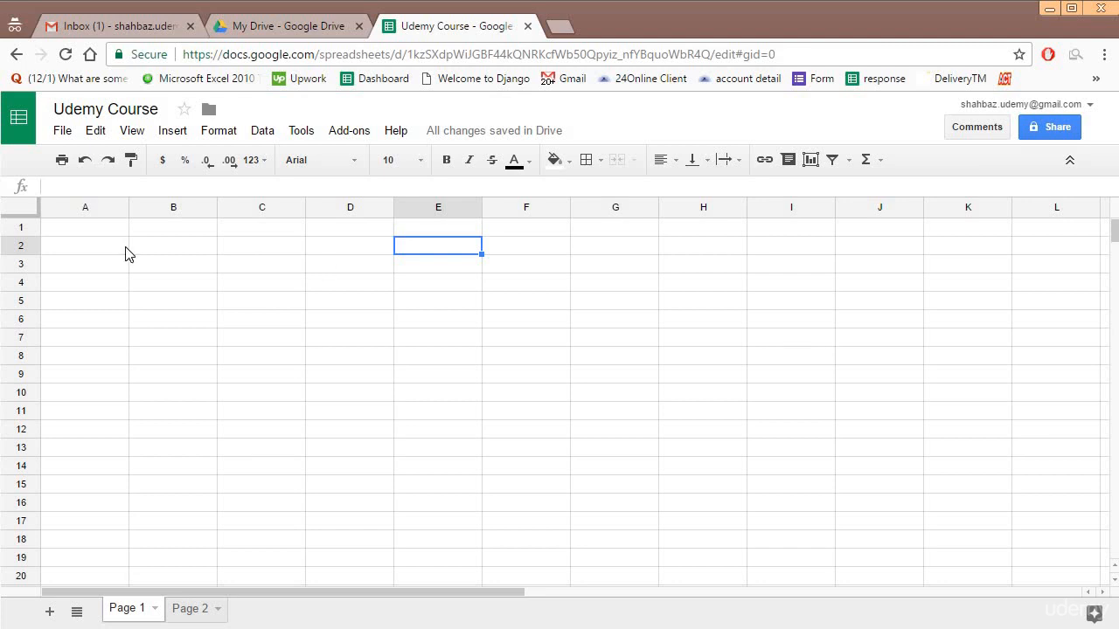
Examine how cell B2 is addressed by selecting it, column B and row 2, and select a few other cells for comparison
{"action": "left_click", "coordinate": [172, 251]}
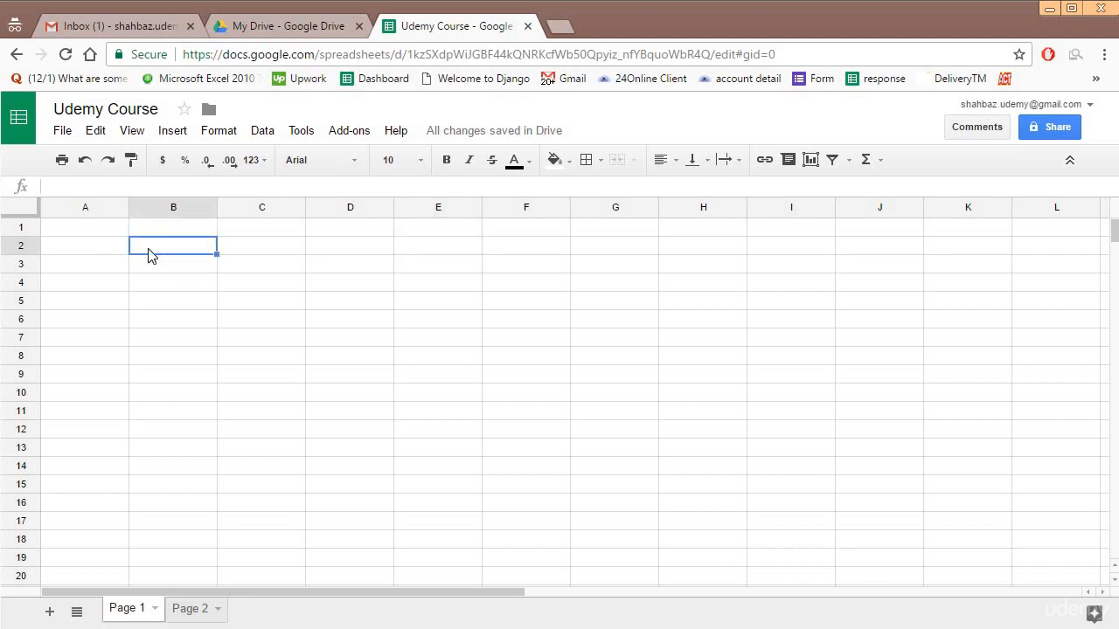
{"action": "left_click", "coordinate": [175, 207]}
{"action": "left_click", "coordinate": [21, 245]}
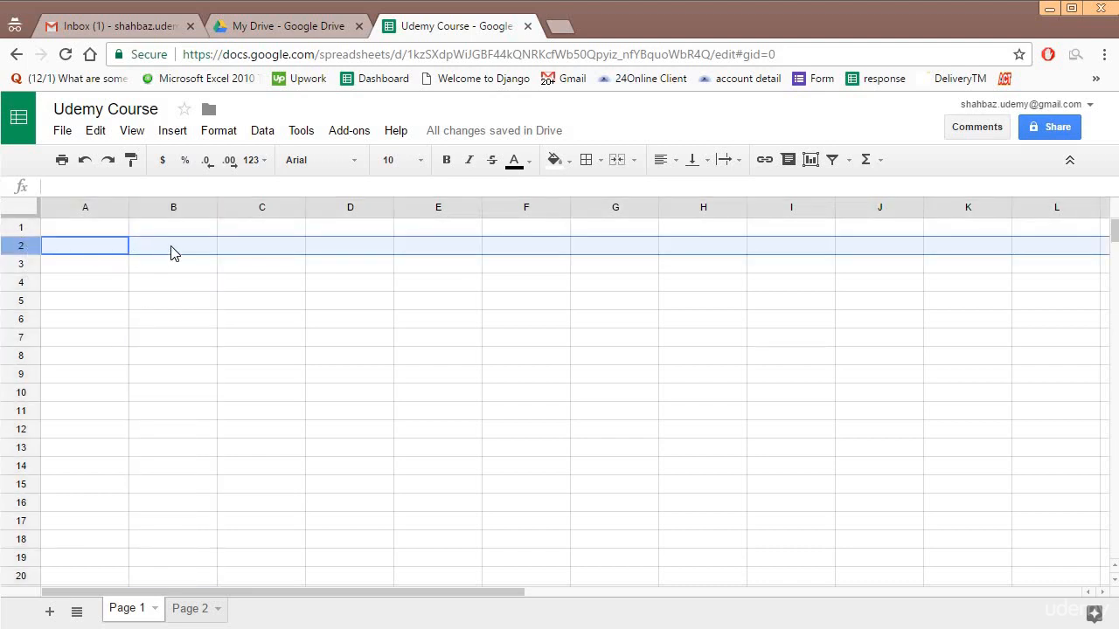
{"action": "left_click", "coordinate": [174, 250]}
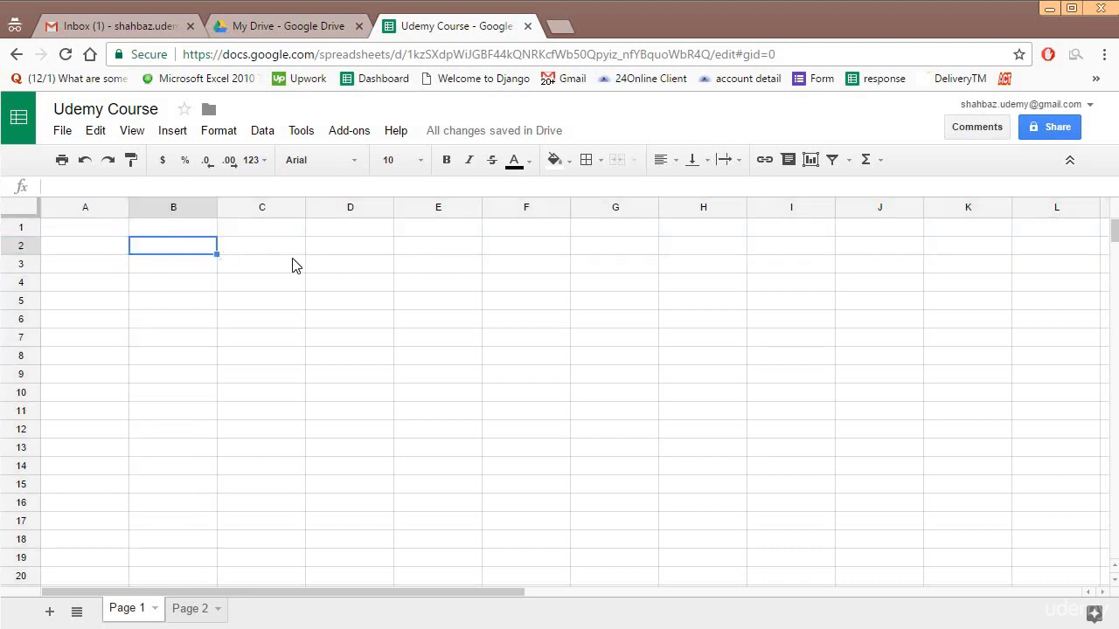
{"action": "left_click", "coordinate": [343, 272]}
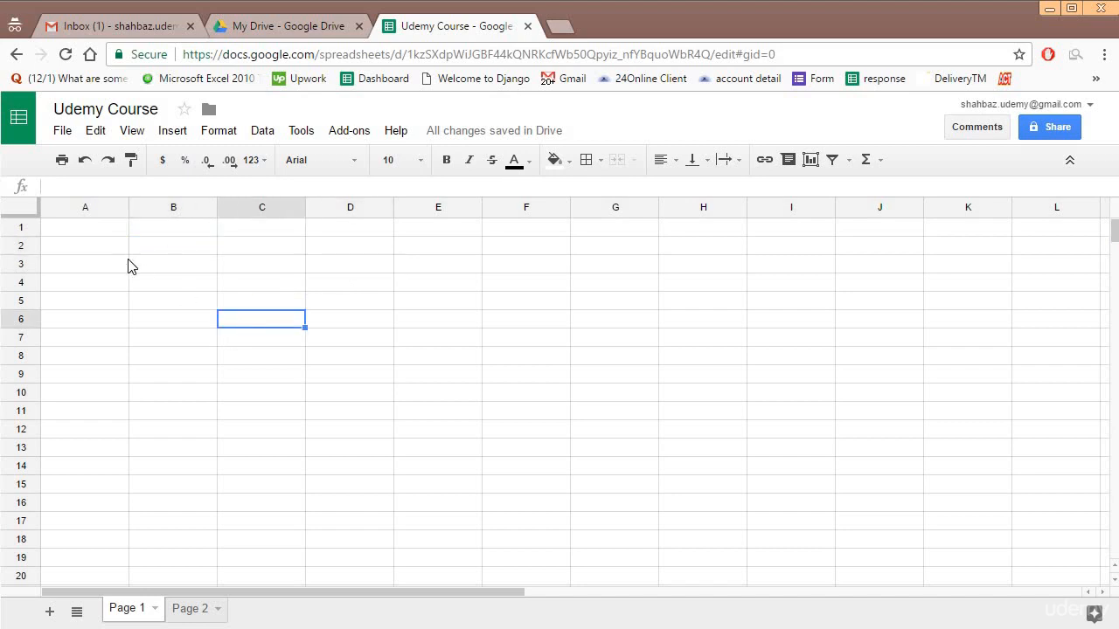
{"action": "left_click", "coordinate": [105, 233]}
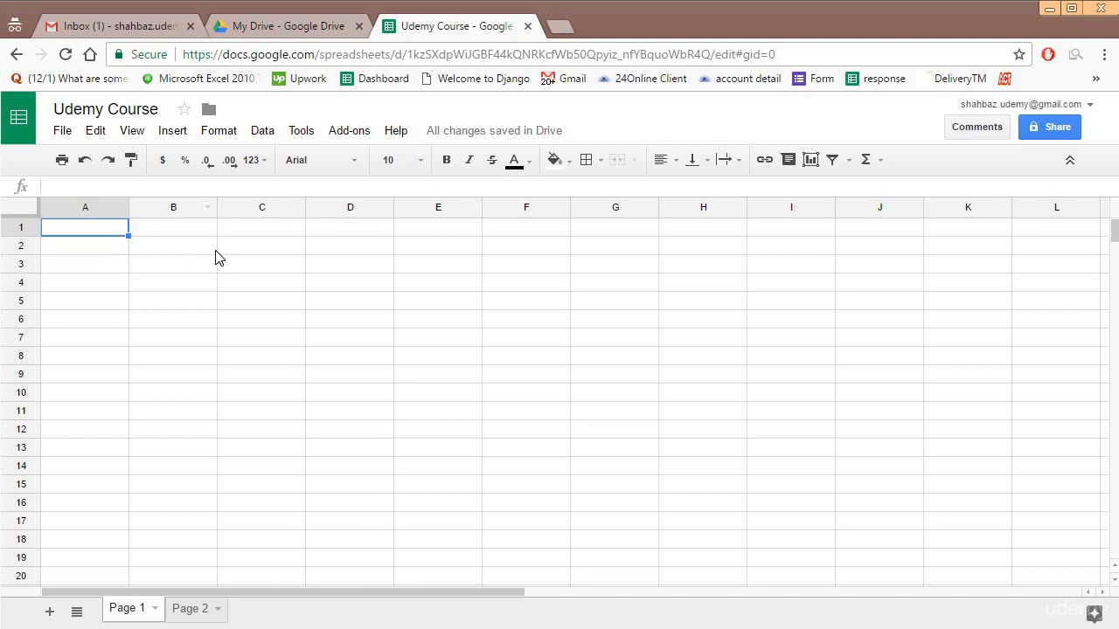
Enter "This is a course on Google Dashboard" in cell B3 of Page 1
{"action": "left_click", "coordinate": [188, 270]}
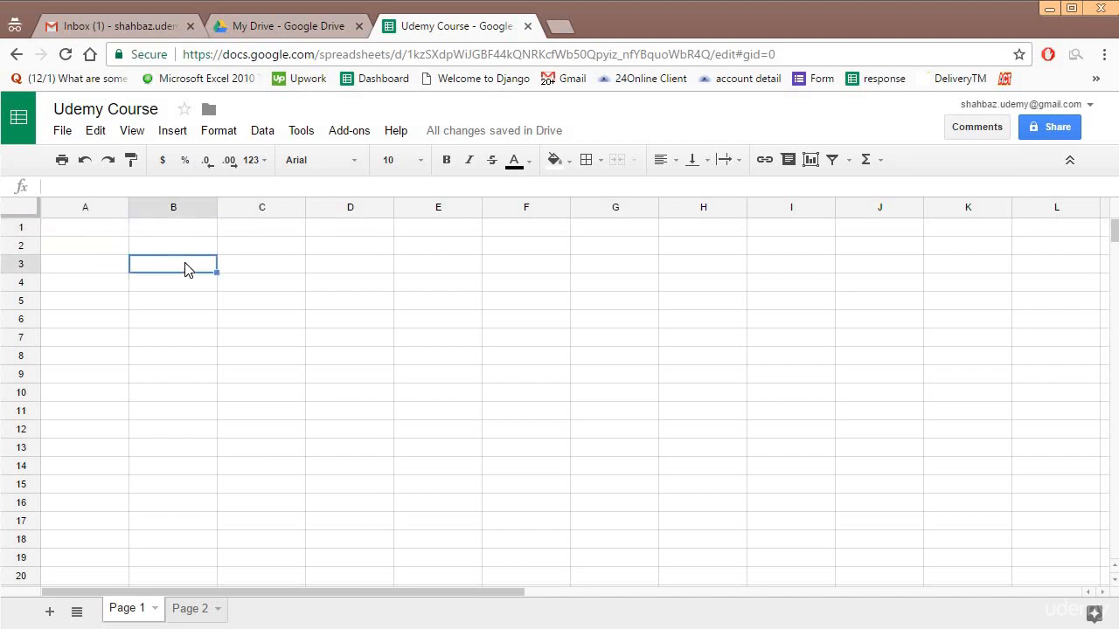
{"action": "type", "text": "This is a co"}
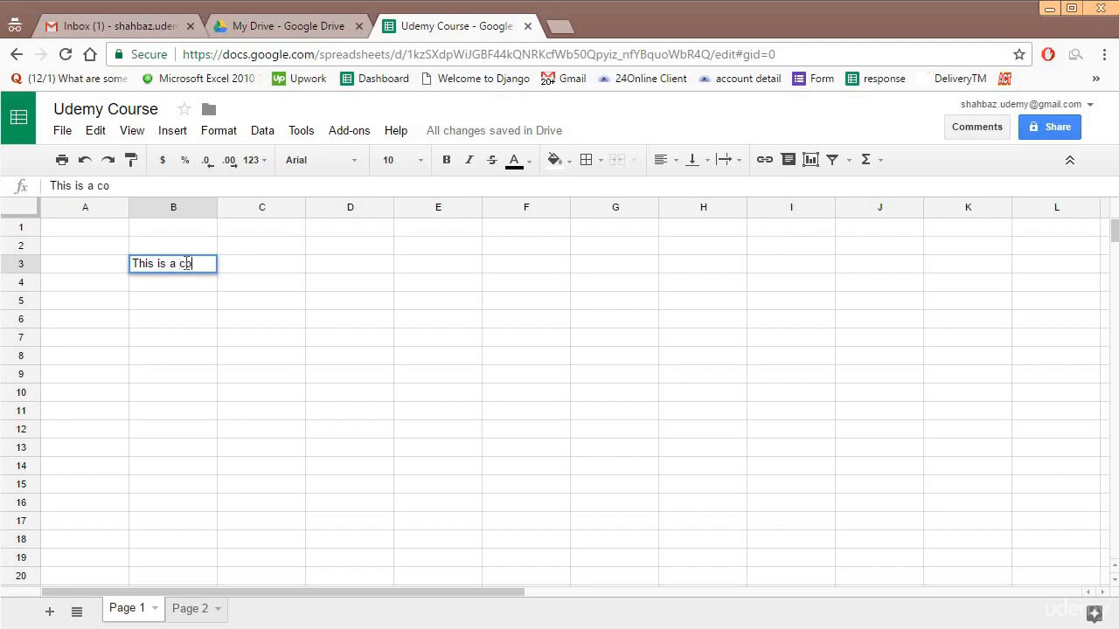
{"action": "type", "text": "urse on "}
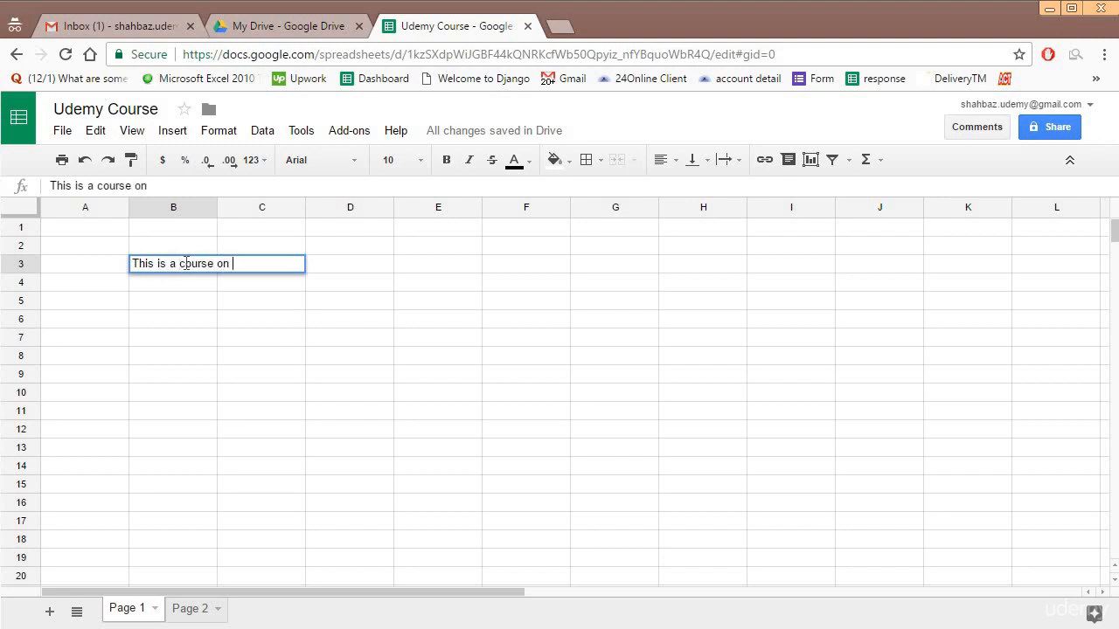
{"action": "type", "text": "Google Dashboard"}
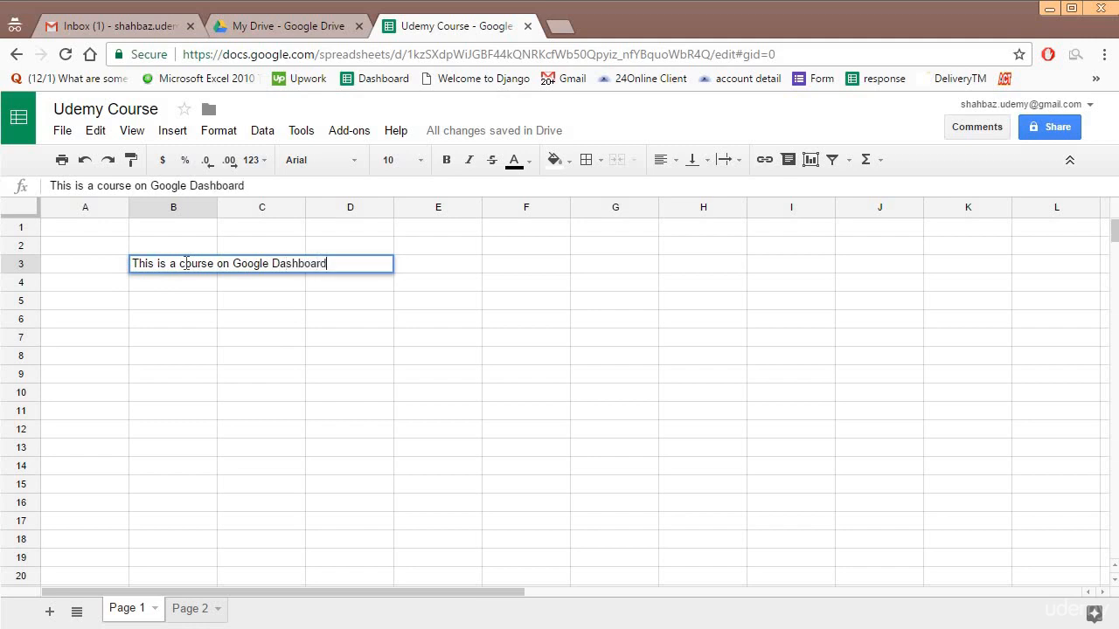
{"action": "key", "text": "Return"}
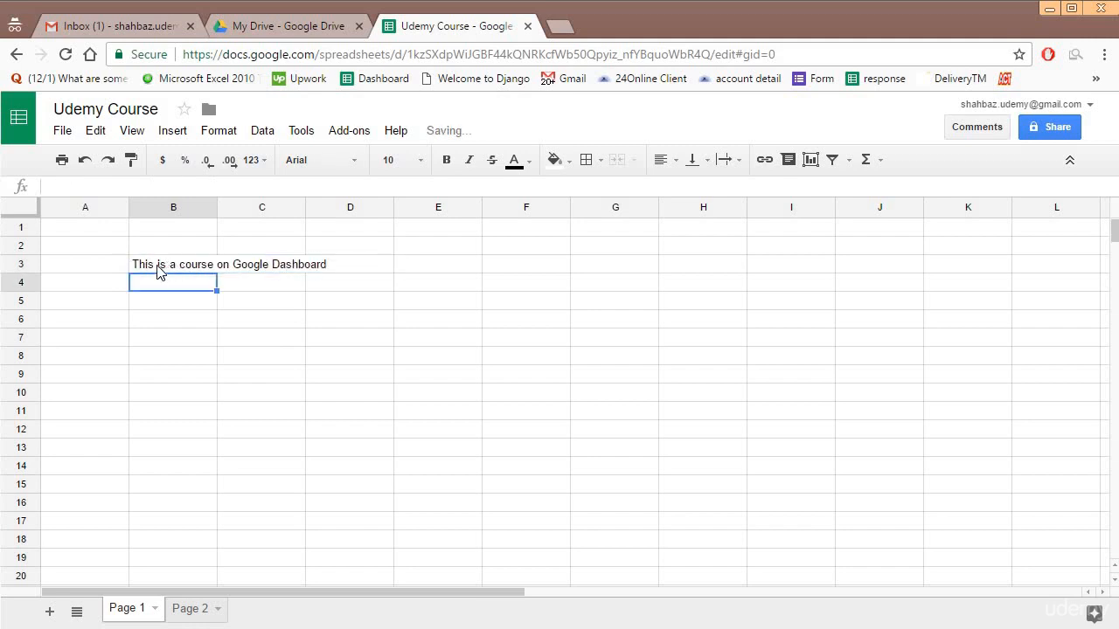
Try the Wrap option on the overflowing text in cell B3, and finish with its text wrapping set to Clip
{"action": "left_click", "coordinate": [198, 265]}
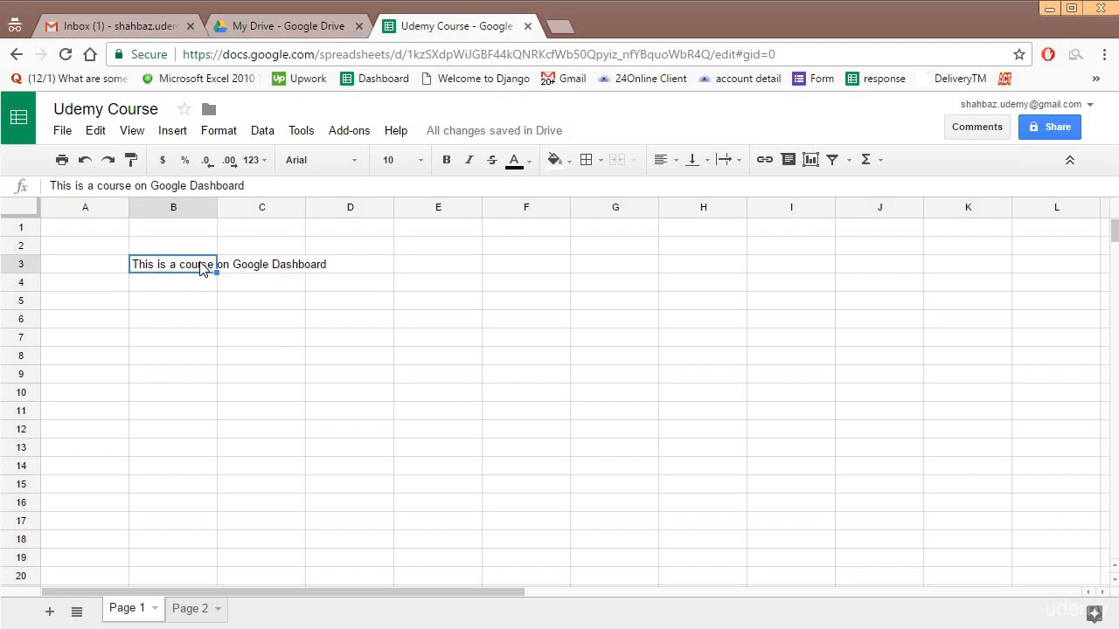
{"action": "left_click", "coordinate": [328, 266]}
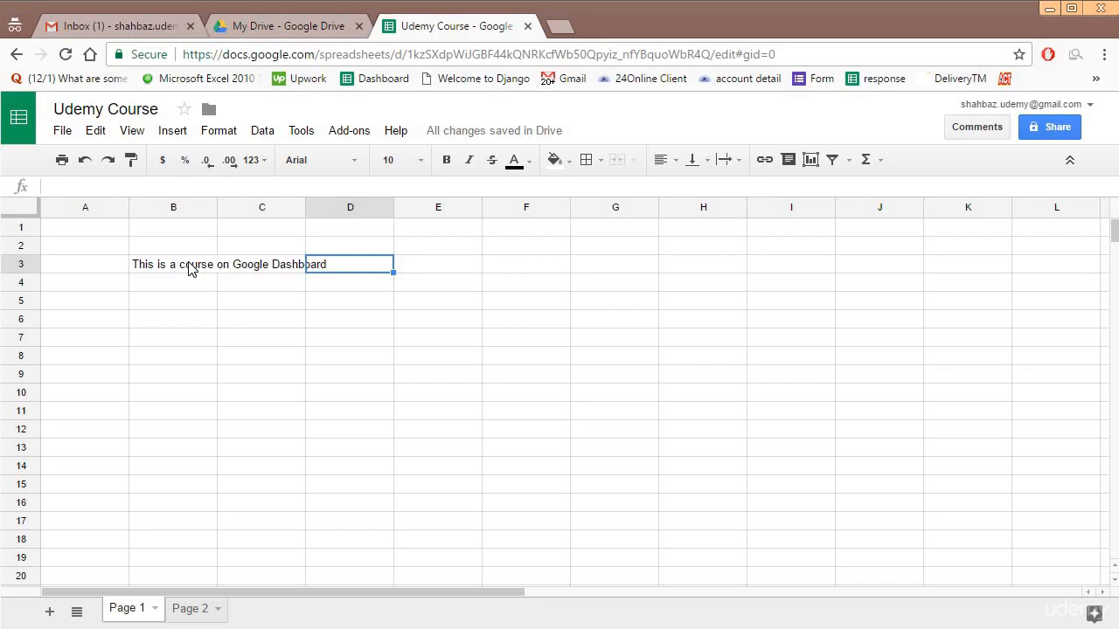
{"action": "left_click", "coordinate": [190, 268]}
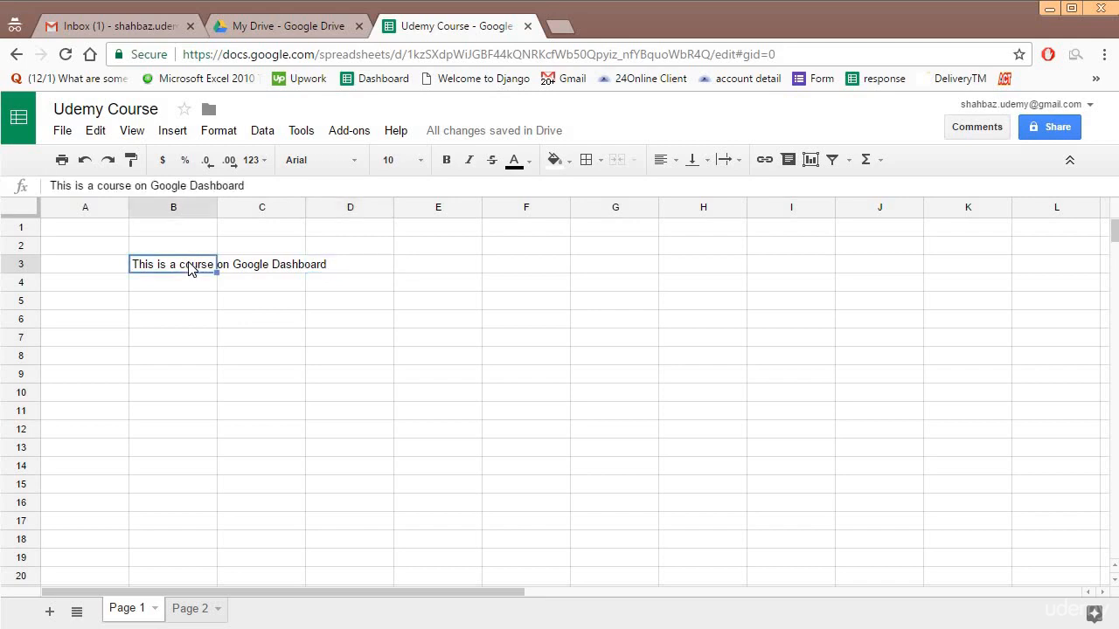
{"action": "left_click", "coordinate": [731, 160]}
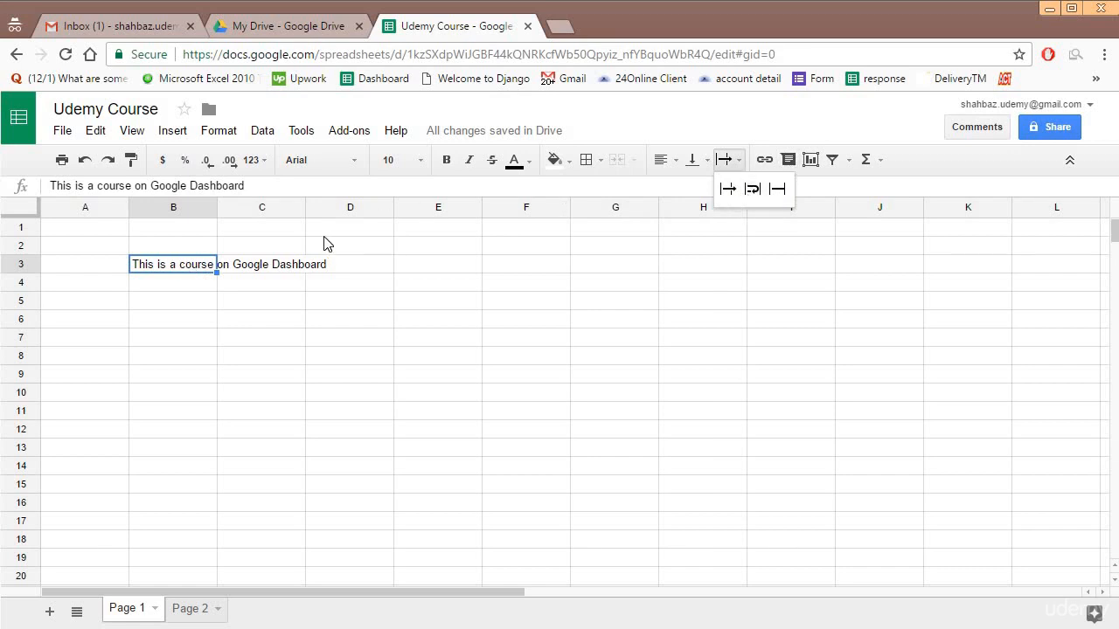
{"action": "left_click", "coordinate": [753, 189]}
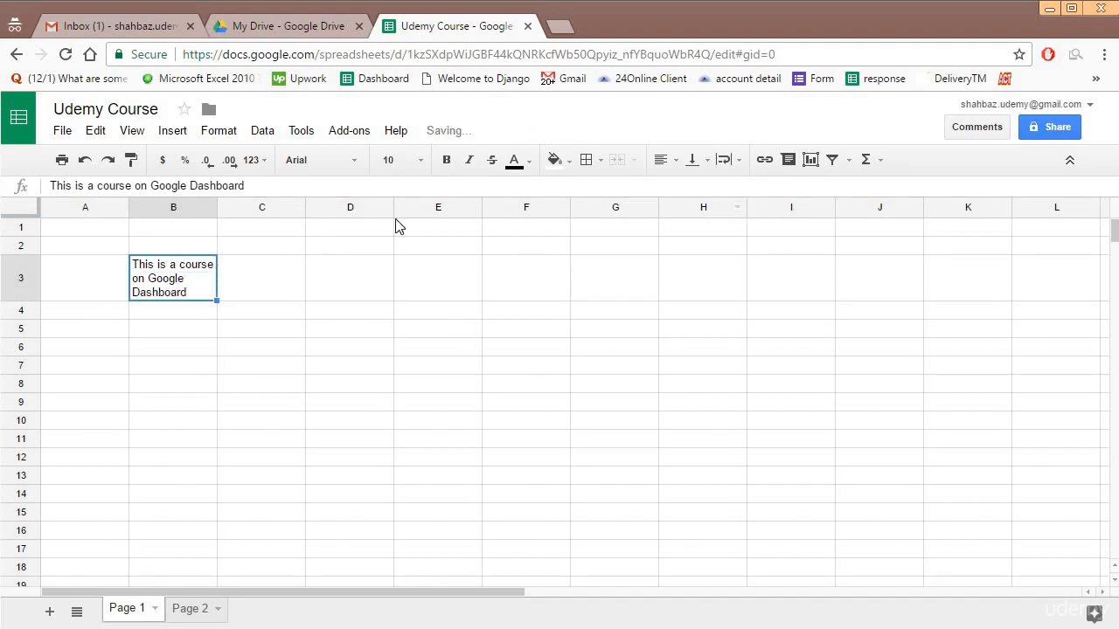
{"action": "left_click", "coordinate": [734, 166]}
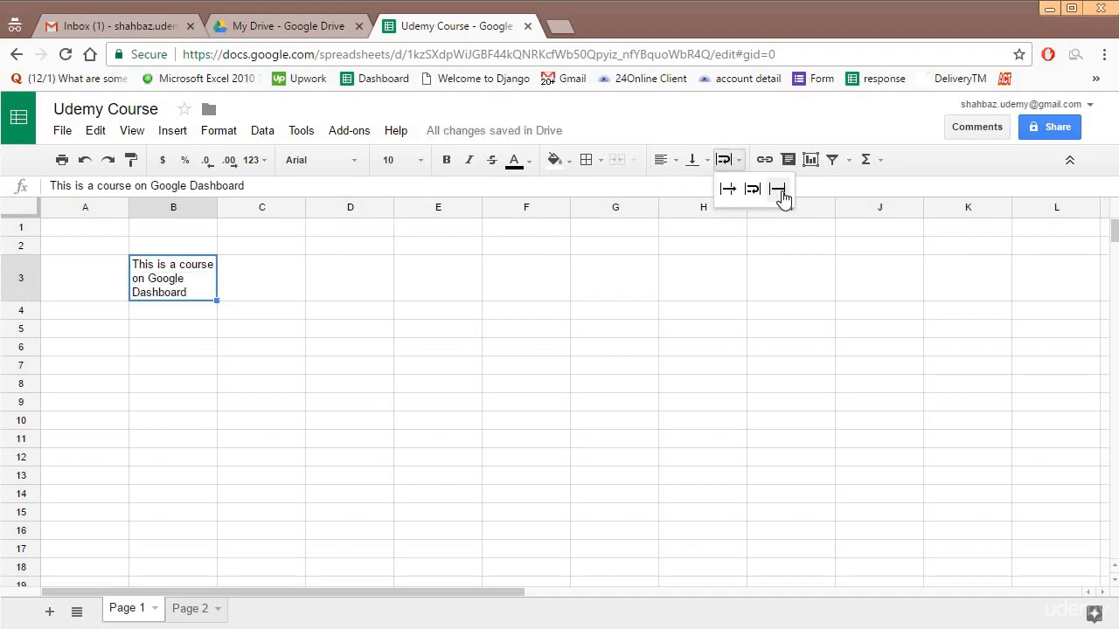
{"action": "left_click", "coordinate": [781, 189]}
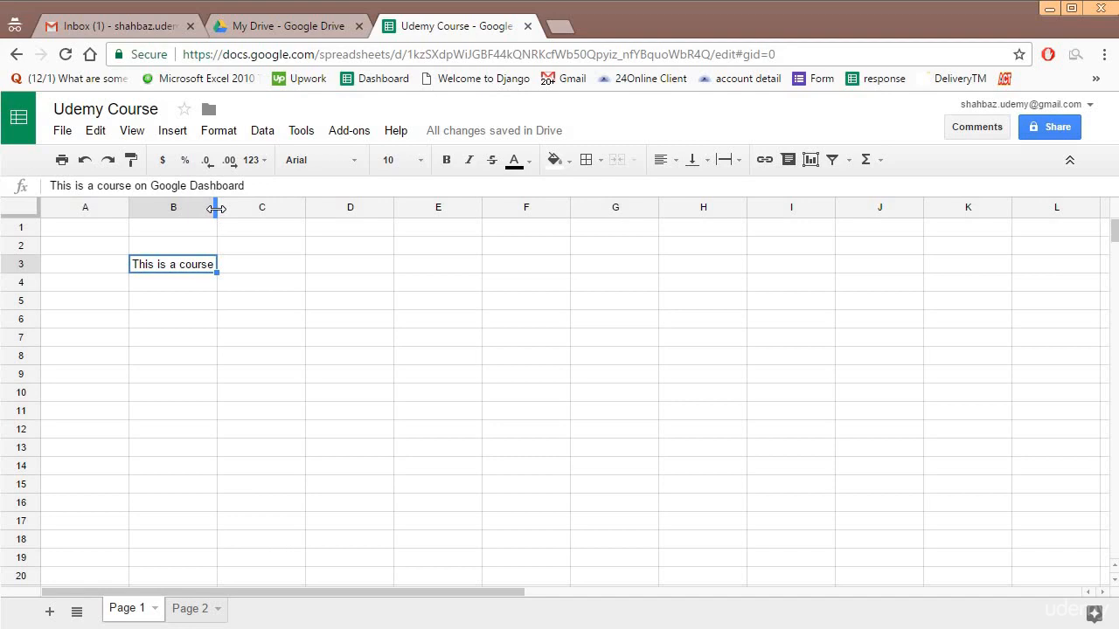
Widen column B until the full text of B3 fits with room to spare, and make row 3 about three times taller
{"action": "left_click_drag", "start_coordinate": [216, 208], "coordinate": [324, 208]}
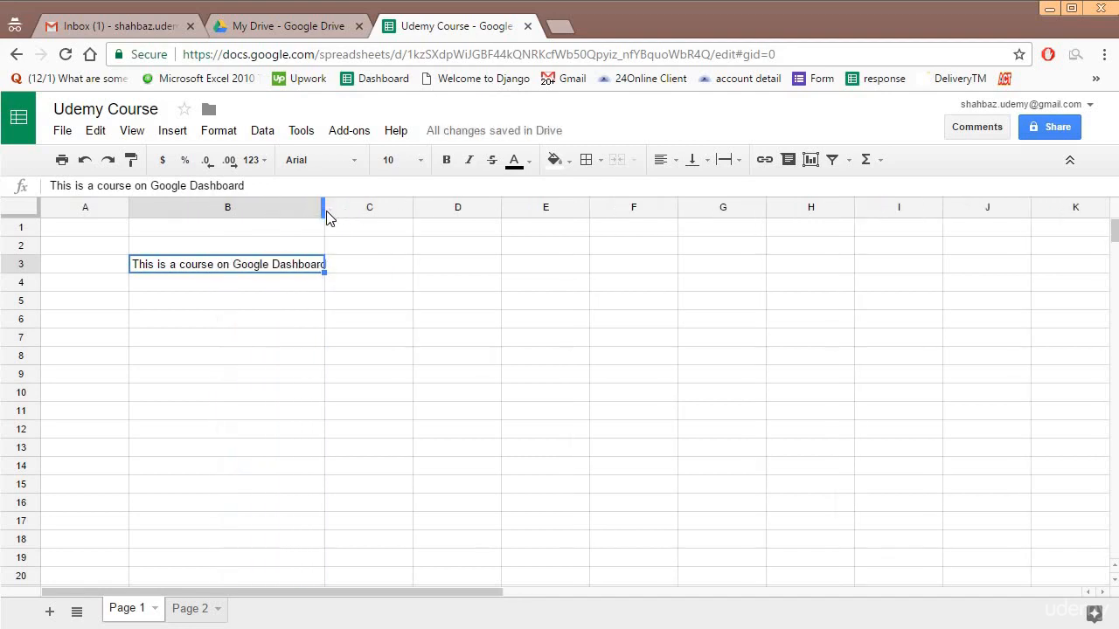
{"action": "left_click_drag", "start_coordinate": [325, 208], "coordinate": [209, 208]}
{"action": "left_click_drag", "start_coordinate": [297, 208], "coordinate": [399, 207]}
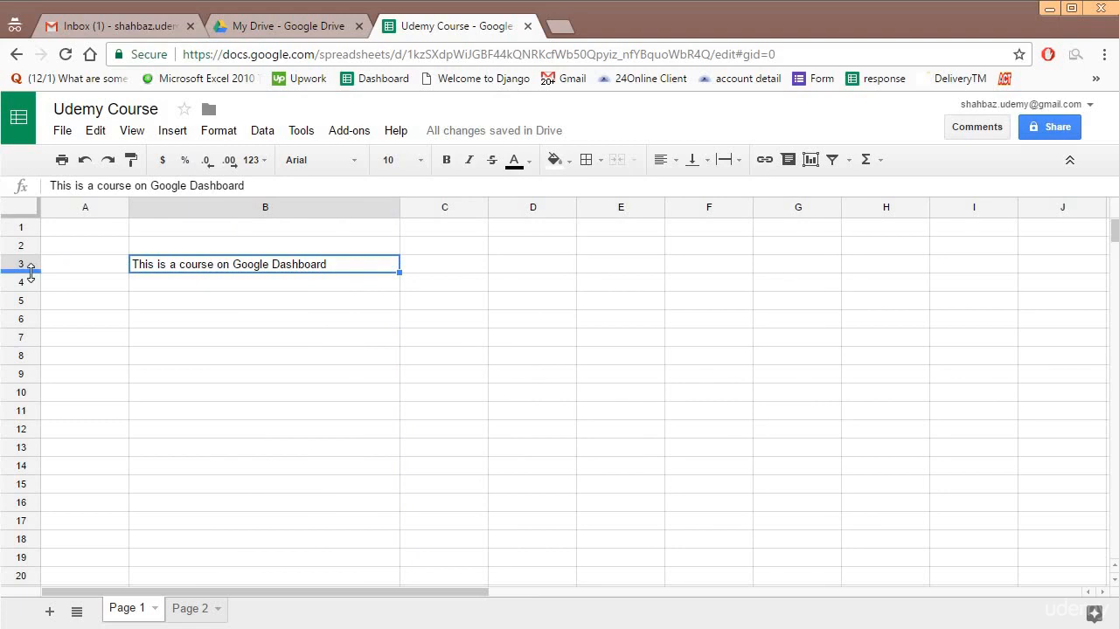
{"action": "left_click_drag", "start_coordinate": [30, 272], "coordinate": [26, 307]}
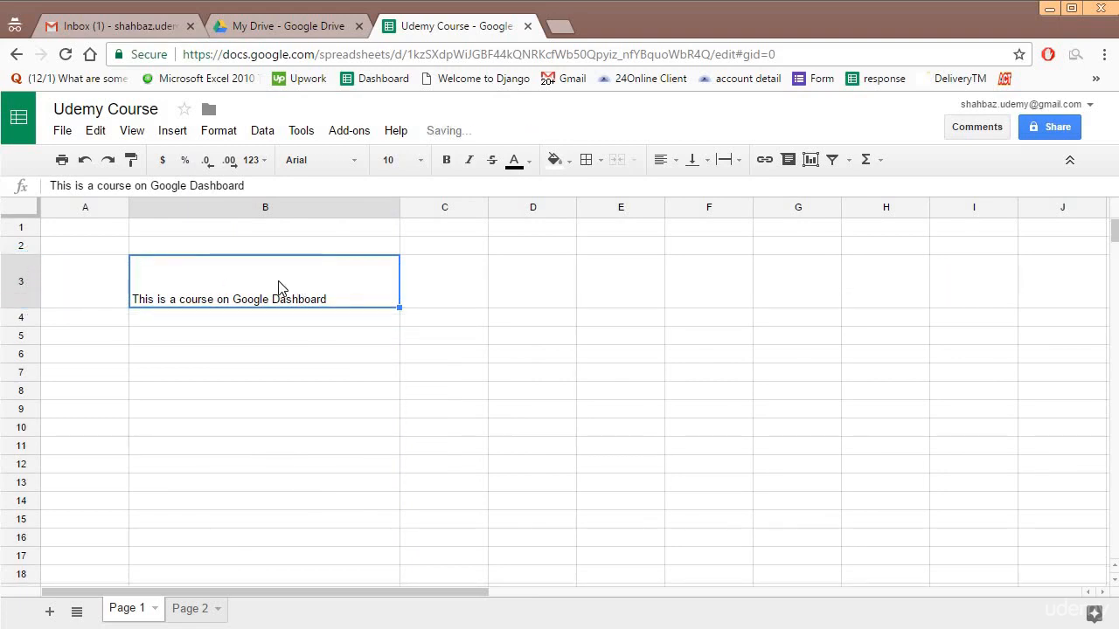
Try top, middle and bottom vertical alignment on cell B3, and finish with middle alignment
{"action": "left_click", "coordinate": [702, 162]}
{"action": "left_click", "coordinate": [697, 189]}
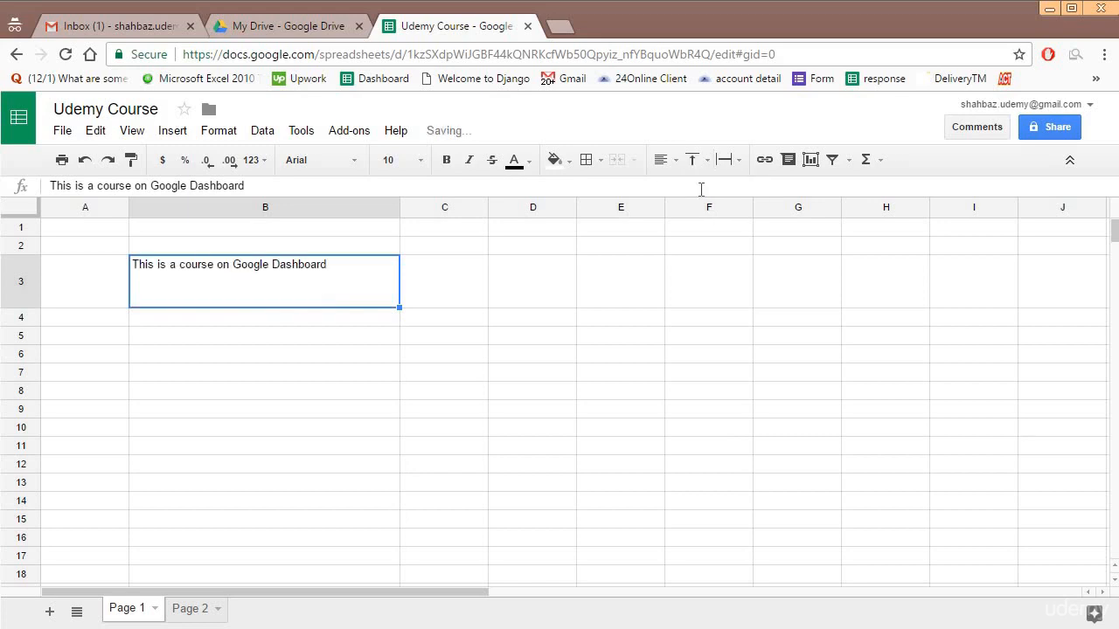
{"action": "left_click", "coordinate": [702, 163]}
{"action": "left_click", "coordinate": [722, 189]}
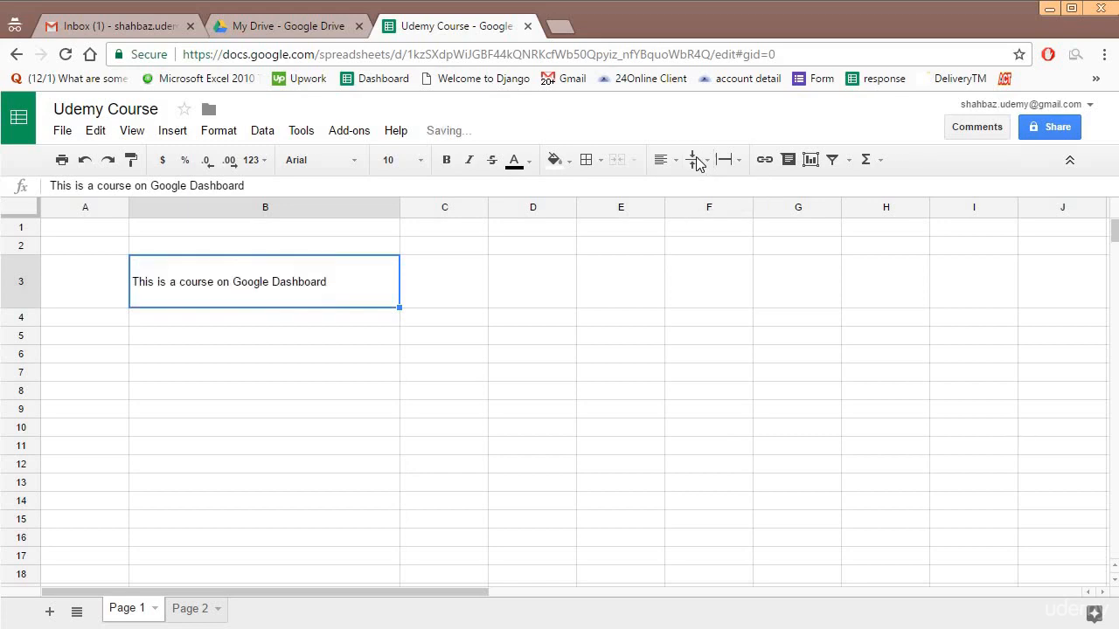
{"action": "left_click", "coordinate": [695, 160]}
{"action": "left_click", "coordinate": [749, 191]}
{"action": "left_click", "coordinate": [694, 160]}
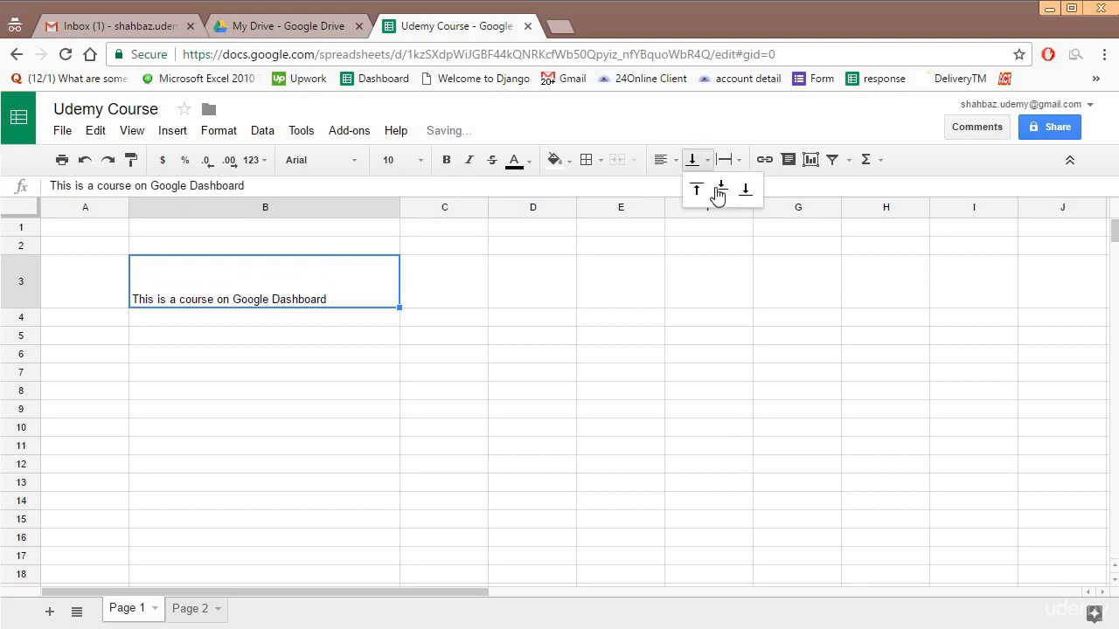
{"action": "left_click", "coordinate": [721, 189]}
Try left and center horizontal alignment on cell B3, and finish with its text aligned right
{"action": "left_click", "coordinate": [664, 161]}
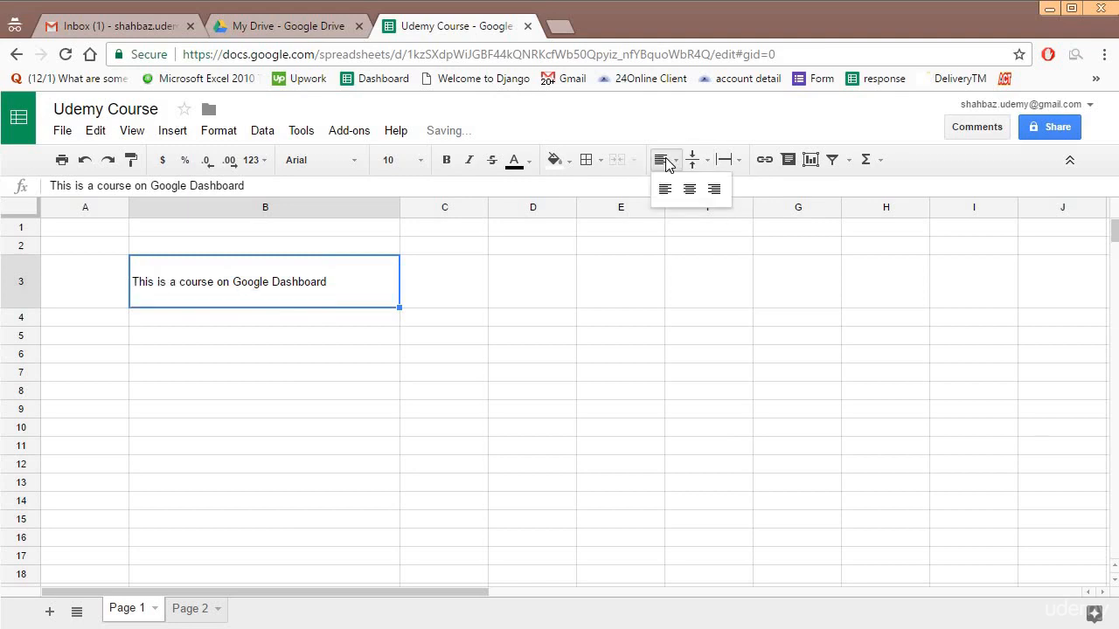
{"action": "left_click", "coordinate": [666, 189]}
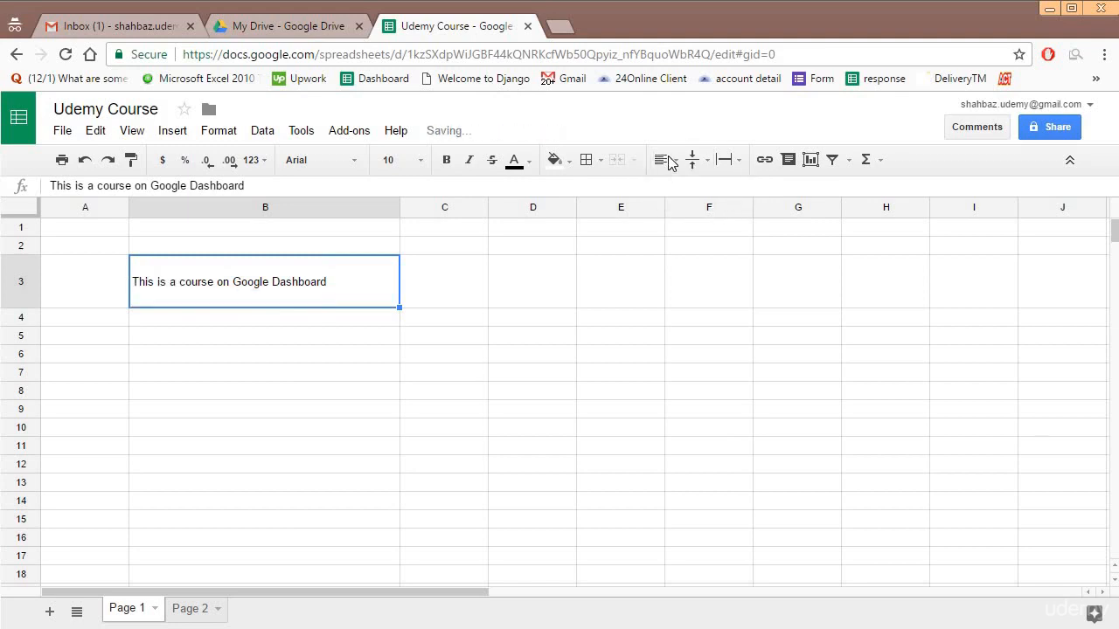
{"action": "left_click", "coordinate": [664, 161]}
{"action": "left_click", "coordinate": [689, 189]}
{"action": "left_click", "coordinate": [668, 161]}
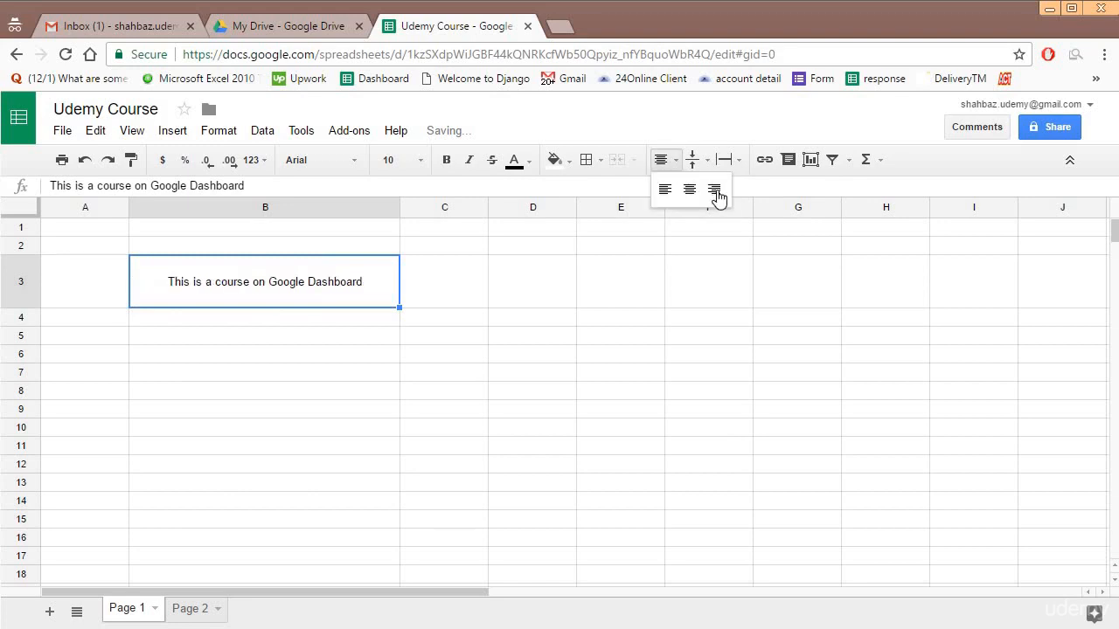
{"action": "left_click", "coordinate": [715, 189]}
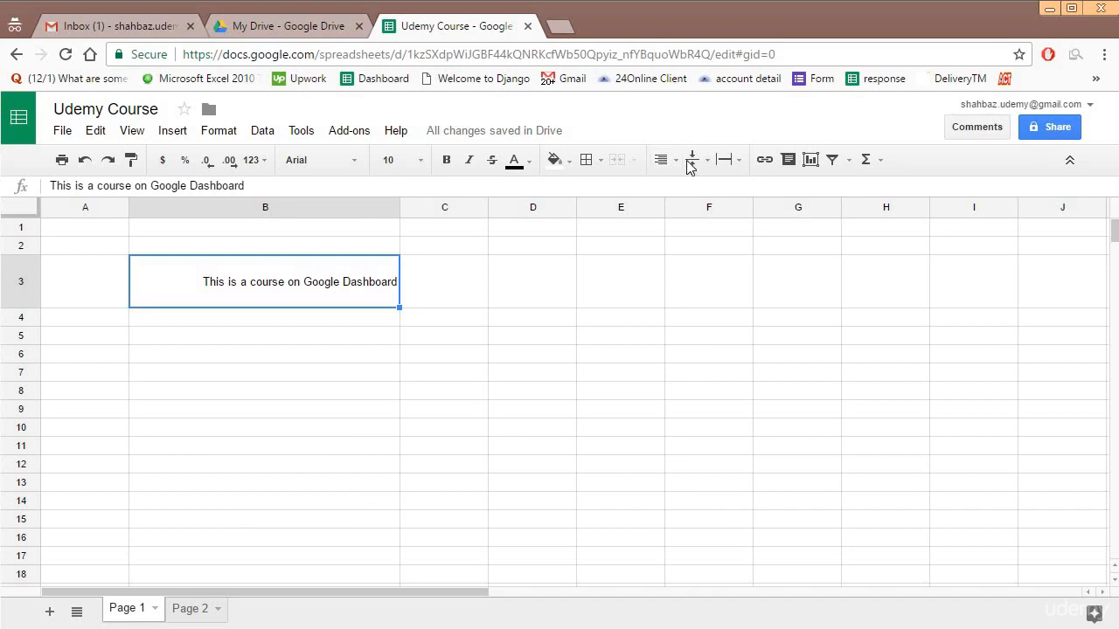
Try orange, light yellow and soft green fills on cell B3, and try light purple as its text color
{"action": "left_click", "coordinate": [556, 162]}
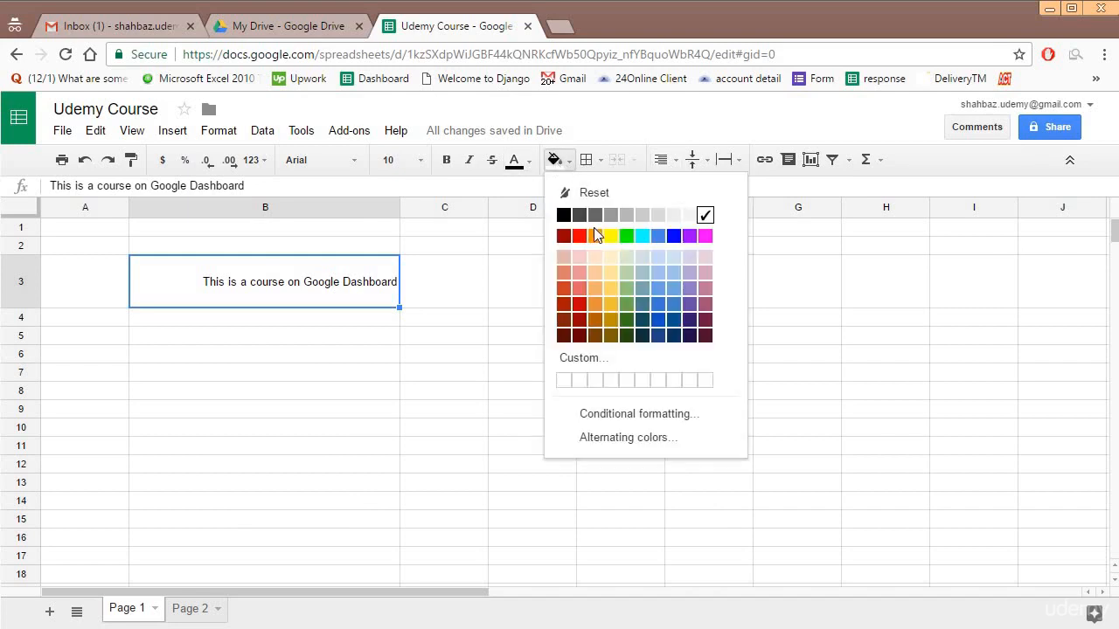
{"action": "left_click", "coordinate": [595, 236]}
{"action": "left_click", "coordinate": [556, 160]}
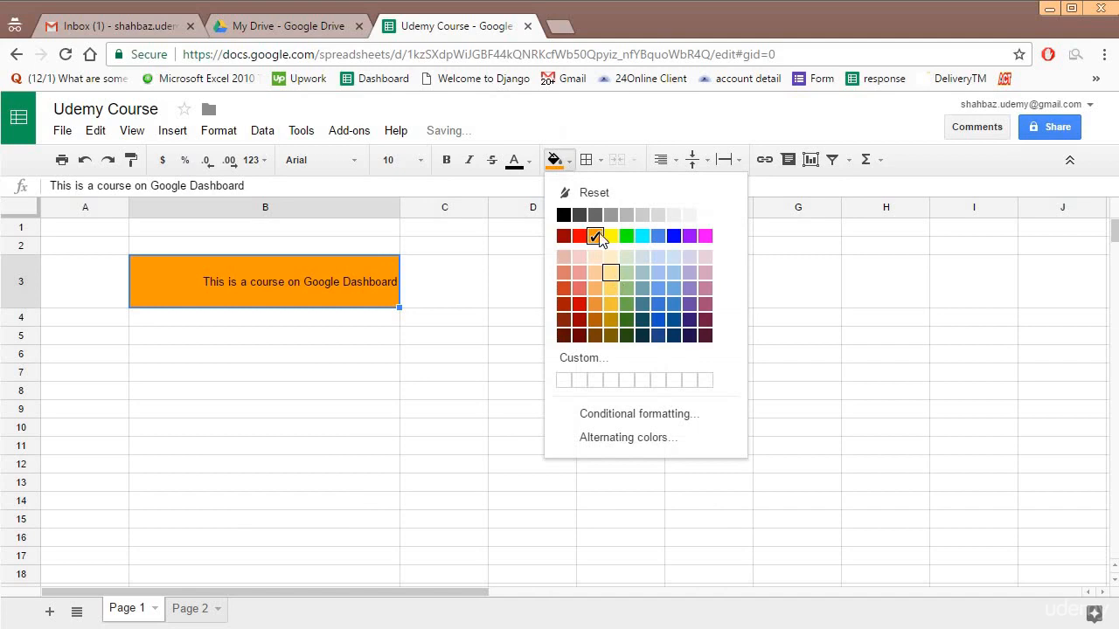
{"action": "left_click", "coordinate": [610, 271]}
{"action": "left_click", "coordinate": [557, 160]}
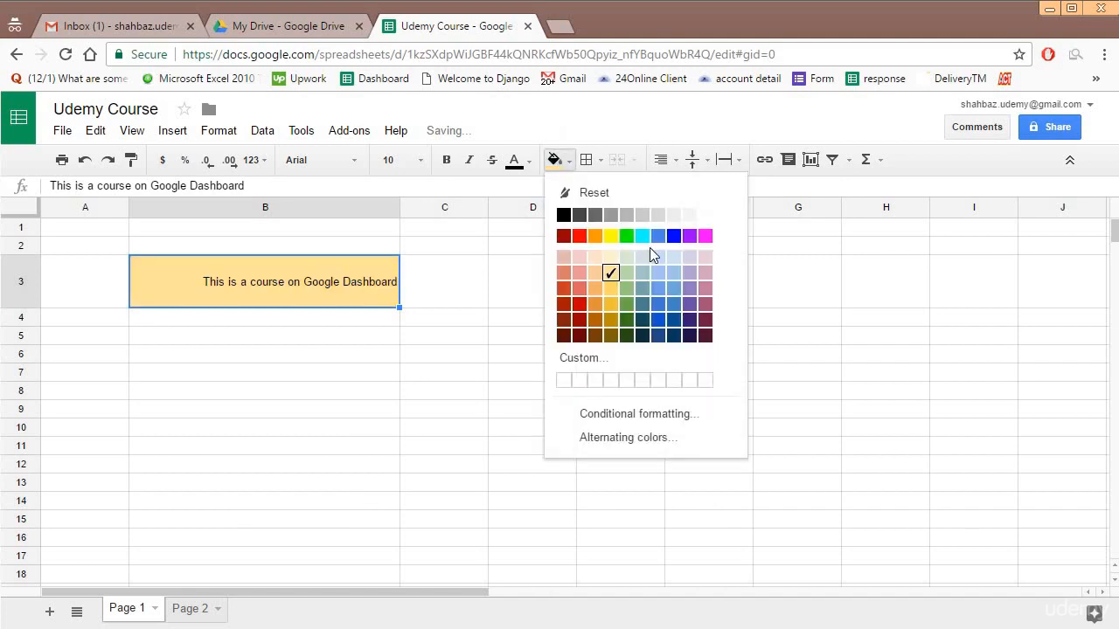
{"action": "left_click", "coordinate": [631, 293]}
{"action": "left_click", "coordinate": [515, 160]}
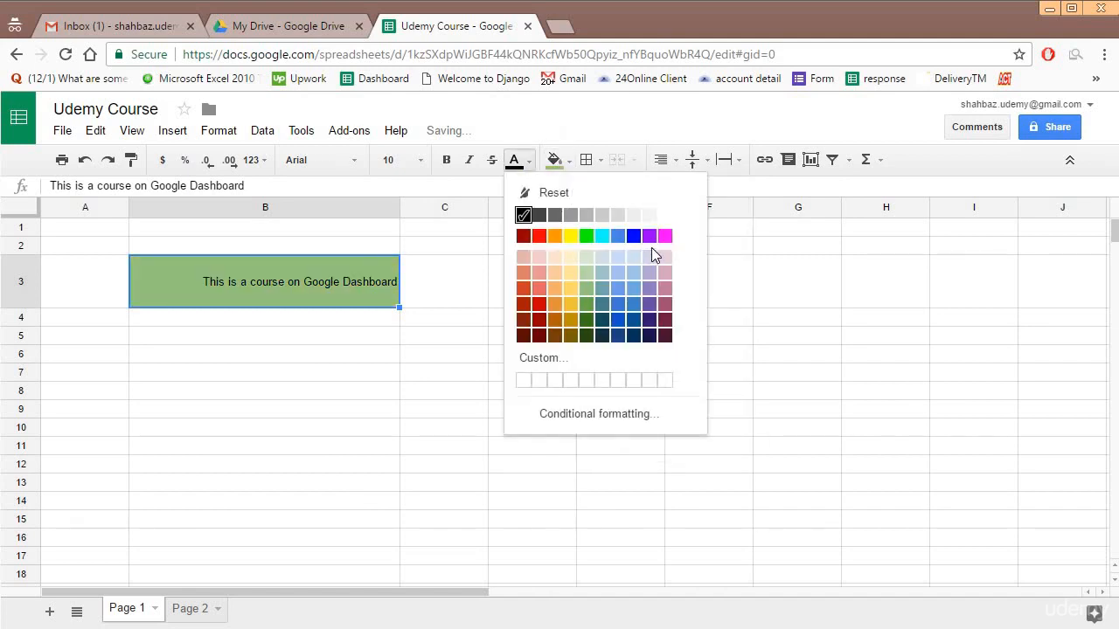
{"action": "left_click", "coordinate": [651, 247]}
Try dark yellow and white fills on cell B3, and finish with a dark red-brown fill and near-white text
{"action": "left_click", "coordinate": [556, 161]}
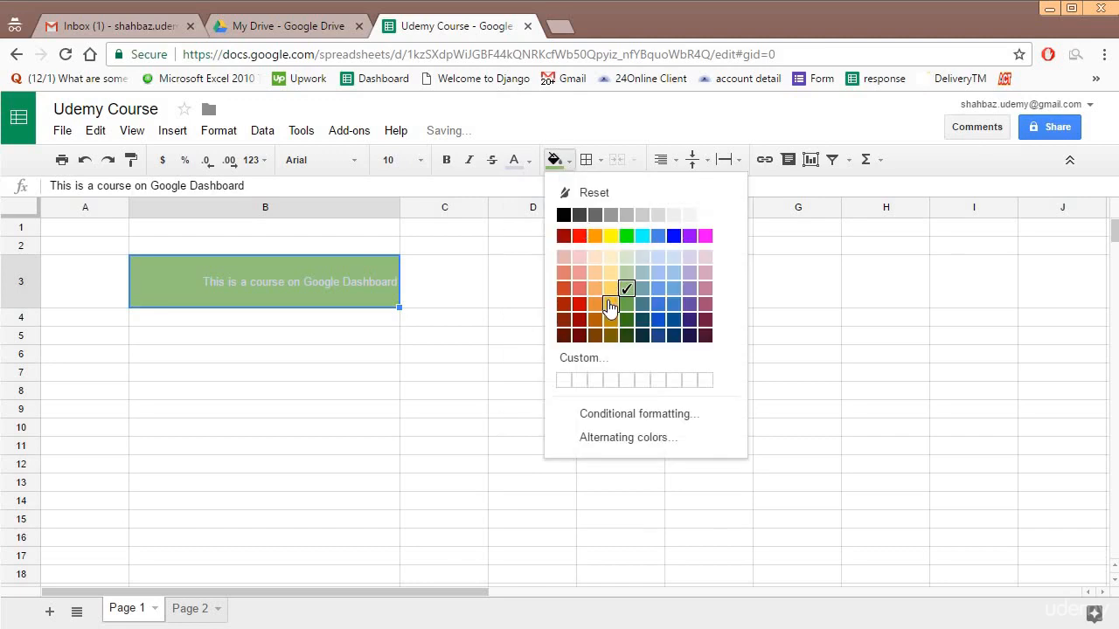
{"action": "left_click", "coordinate": [610, 307]}
{"action": "left_click", "coordinate": [556, 160]}
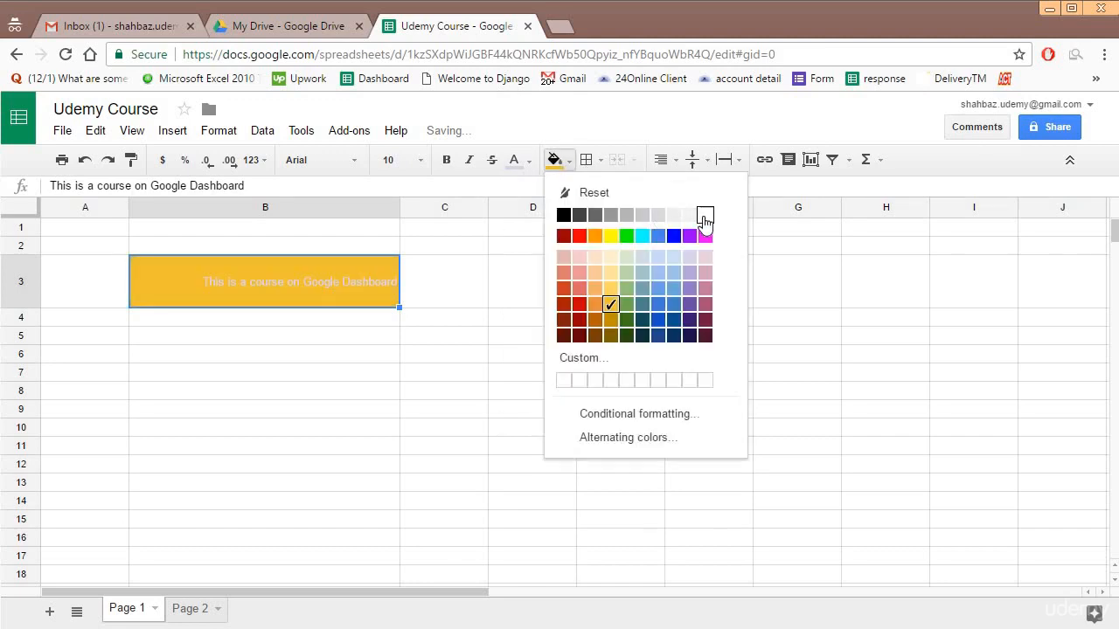
{"action": "left_click", "coordinate": [704, 214]}
{"action": "left_click", "coordinate": [556, 160]}
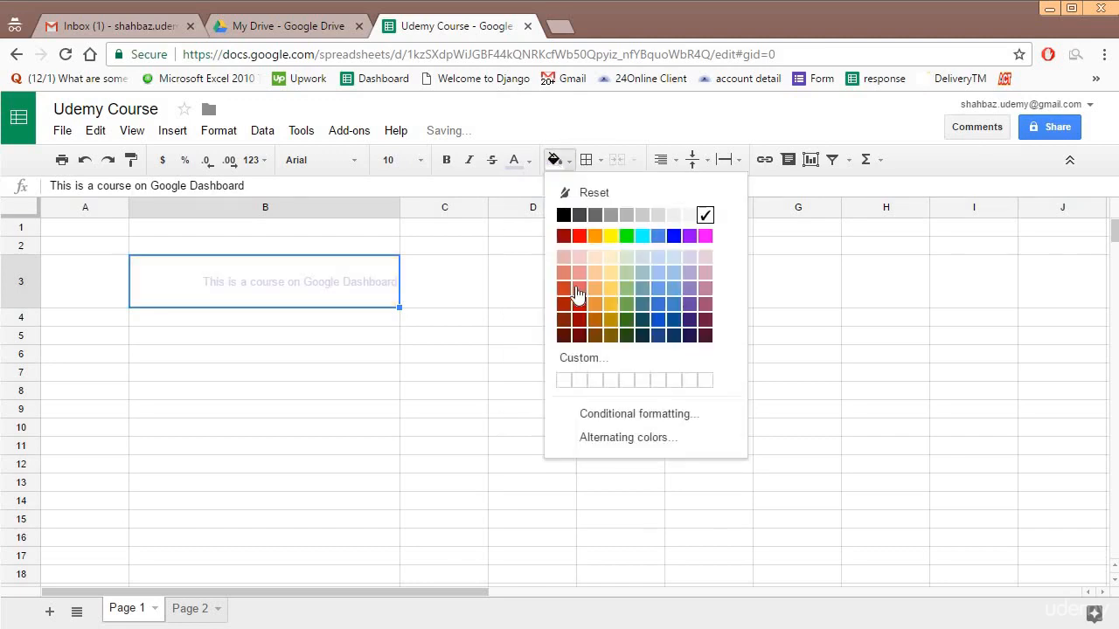
{"action": "left_click", "coordinate": [564, 335]}
{"action": "left_click", "coordinate": [515, 160]}
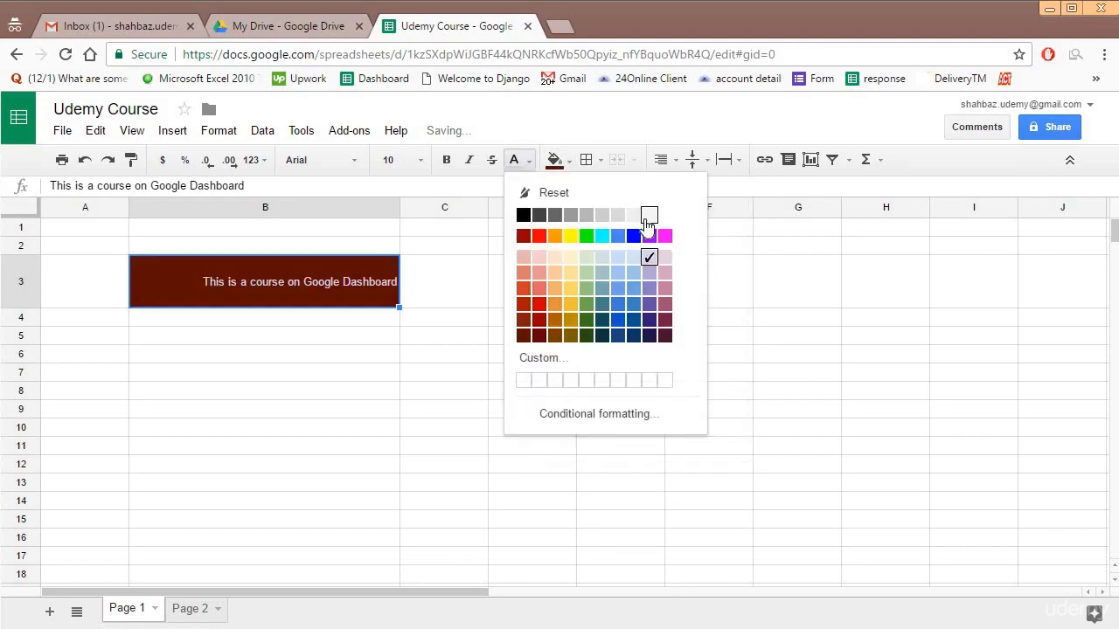
{"action": "left_click", "coordinate": [647, 217]}
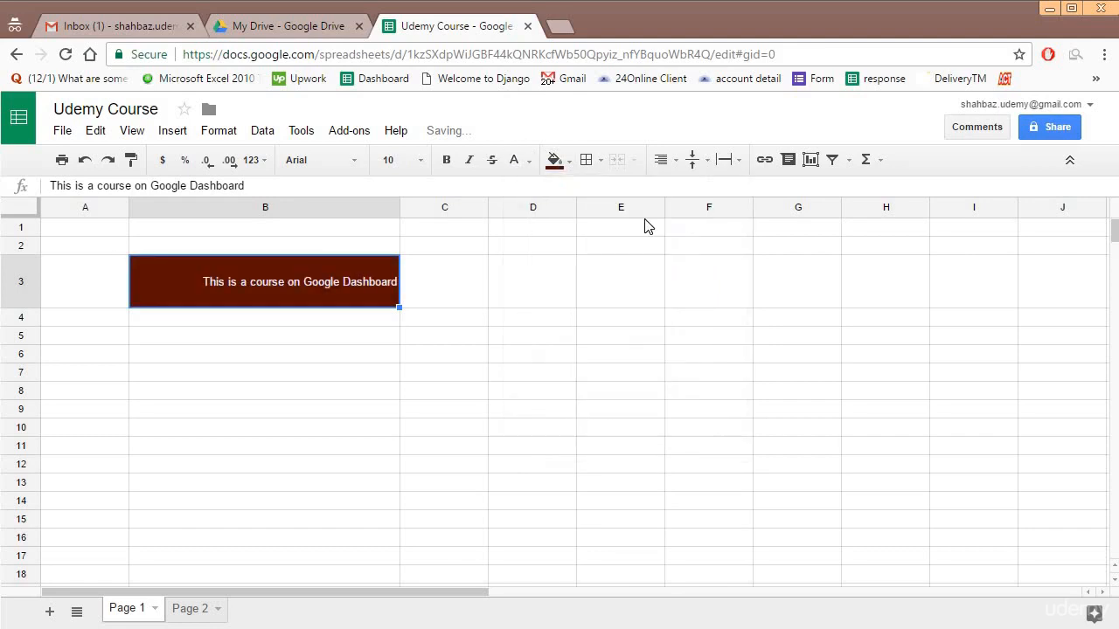
Try strikethrough, italic and bold on the text in cell B3, switching each style off again
{"action": "left_click", "coordinate": [530, 164]}
{"action": "left_click", "coordinate": [530, 164]}
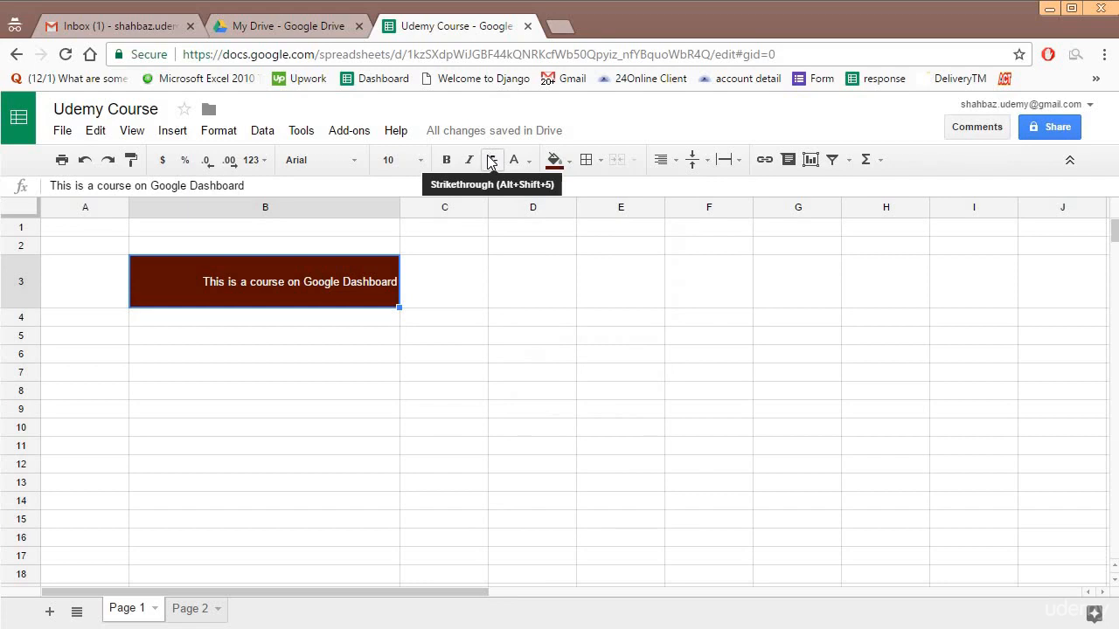
{"action": "left_click", "coordinate": [491, 163]}
{"action": "left_click", "coordinate": [492, 163]}
{"action": "left_click", "coordinate": [471, 164]}
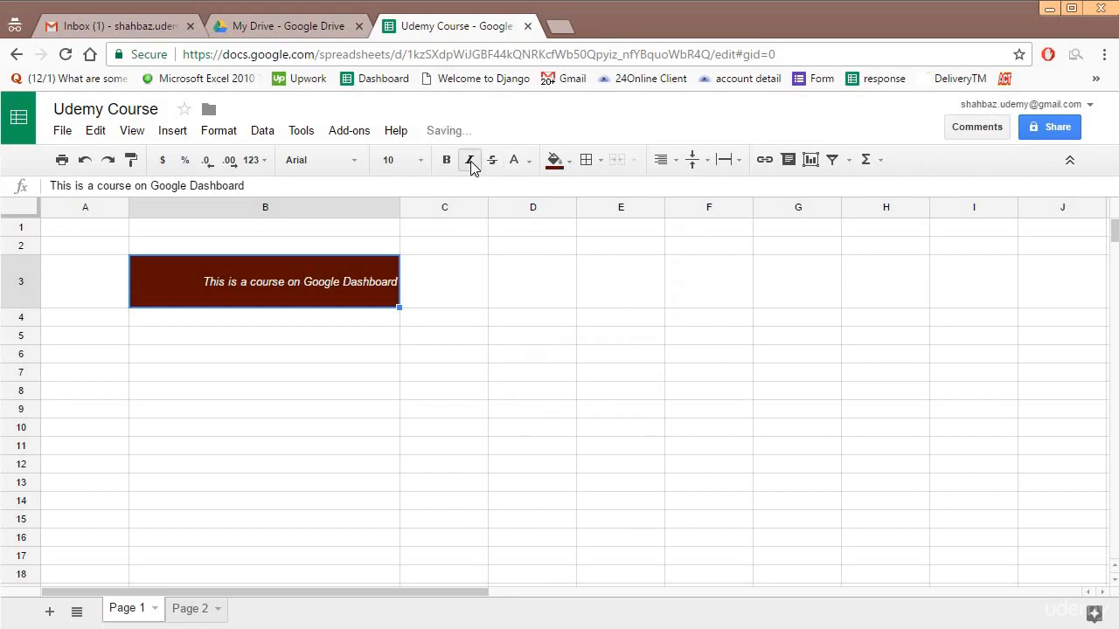
{"action": "left_click", "coordinate": [471, 163]}
{"action": "left_click", "coordinate": [449, 161]}
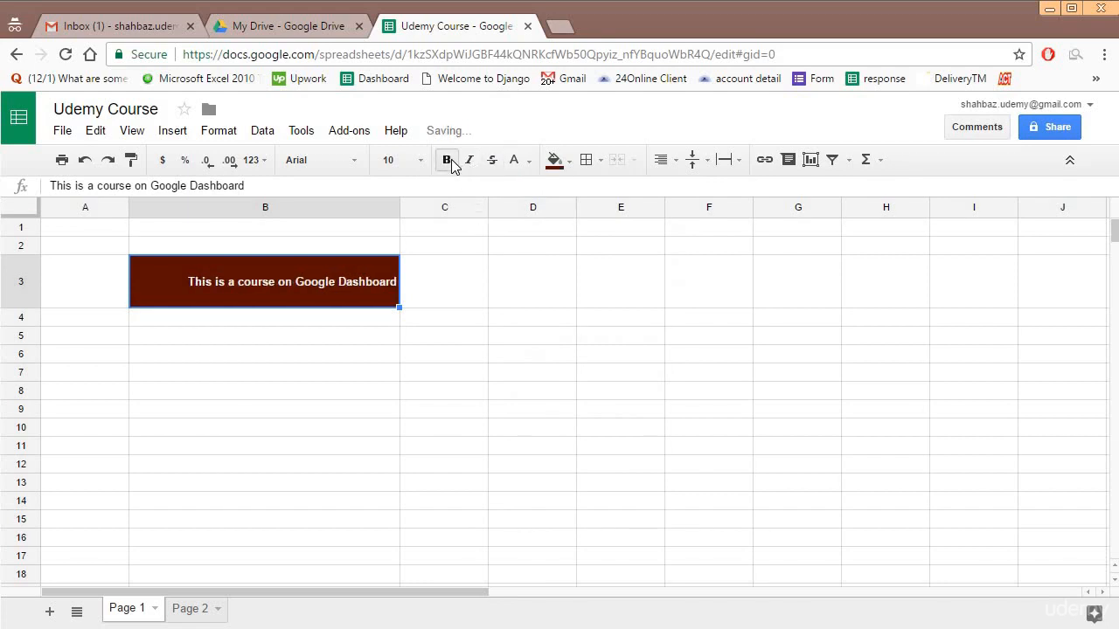
{"action": "left_click", "coordinate": [451, 159]}
Set the text in cell B3 to size 12, try the Calibri font, and finish with Roboto
{"action": "left_click", "coordinate": [396, 160]}
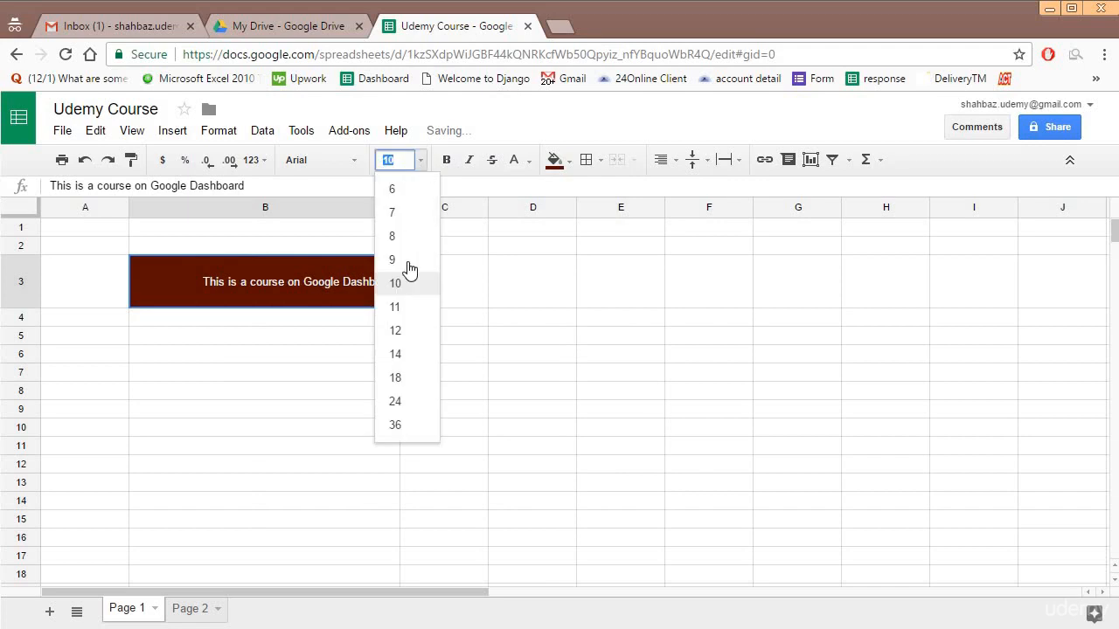
{"action": "left_click", "coordinate": [398, 337]}
{"action": "left_click", "coordinate": [354, 160]}
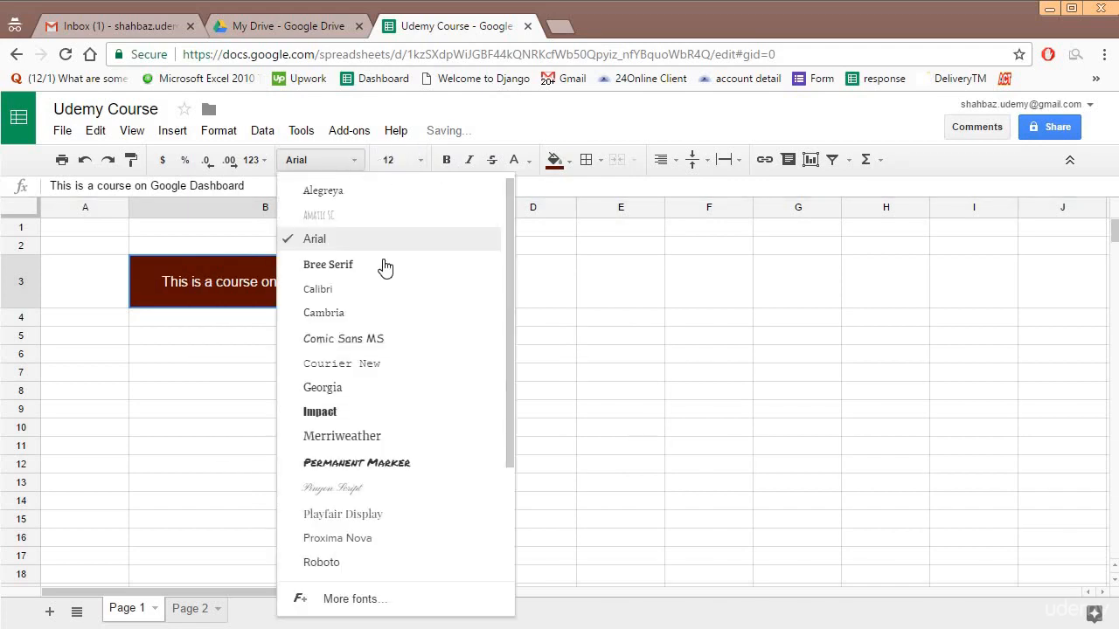
{"action": "left_click", "coordinate": [375, 289]}
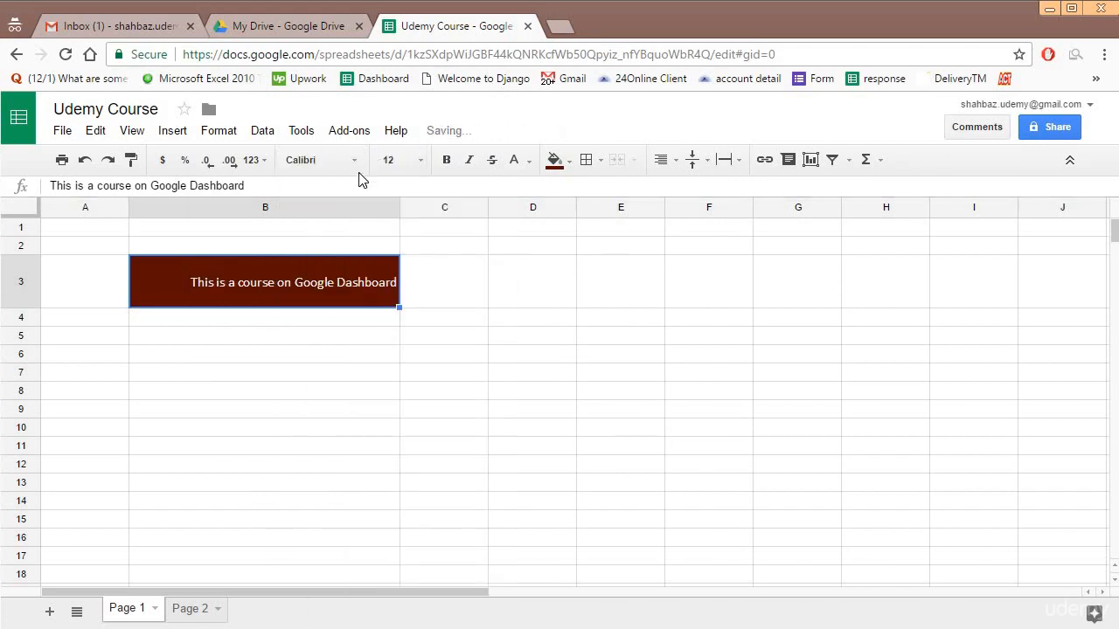
{"action": "left_click", "coordinate": [356, 163]}
{"action": "scroll", "coordinate": [411, 404], "scroll_direction": "down", "scroll_amount": 3}
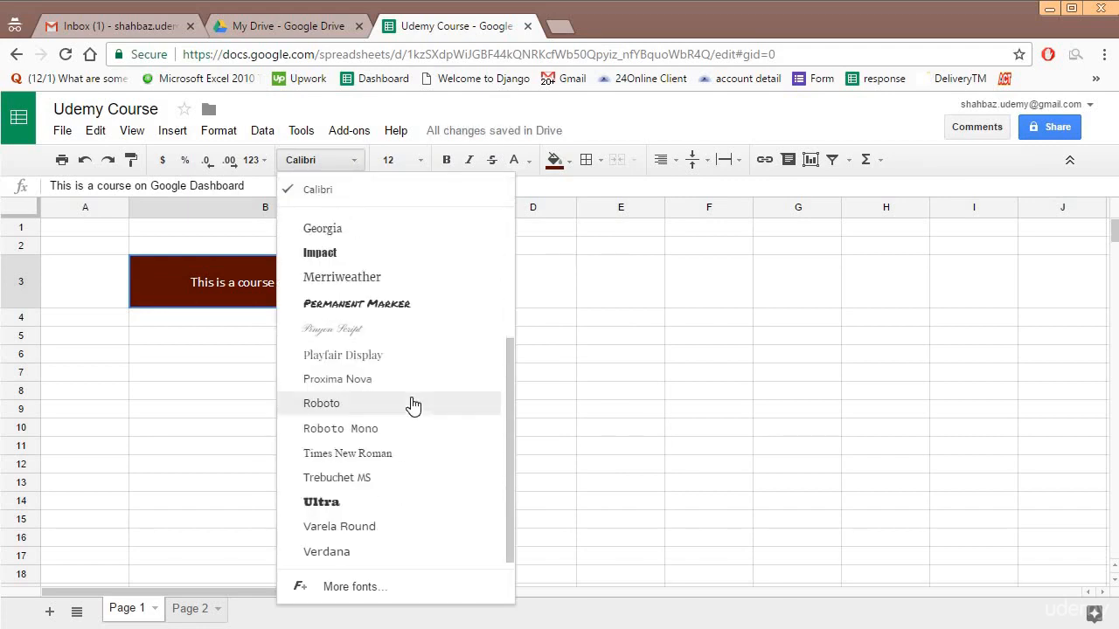
{"action": "left_click", "coordinate": [372, 405]}
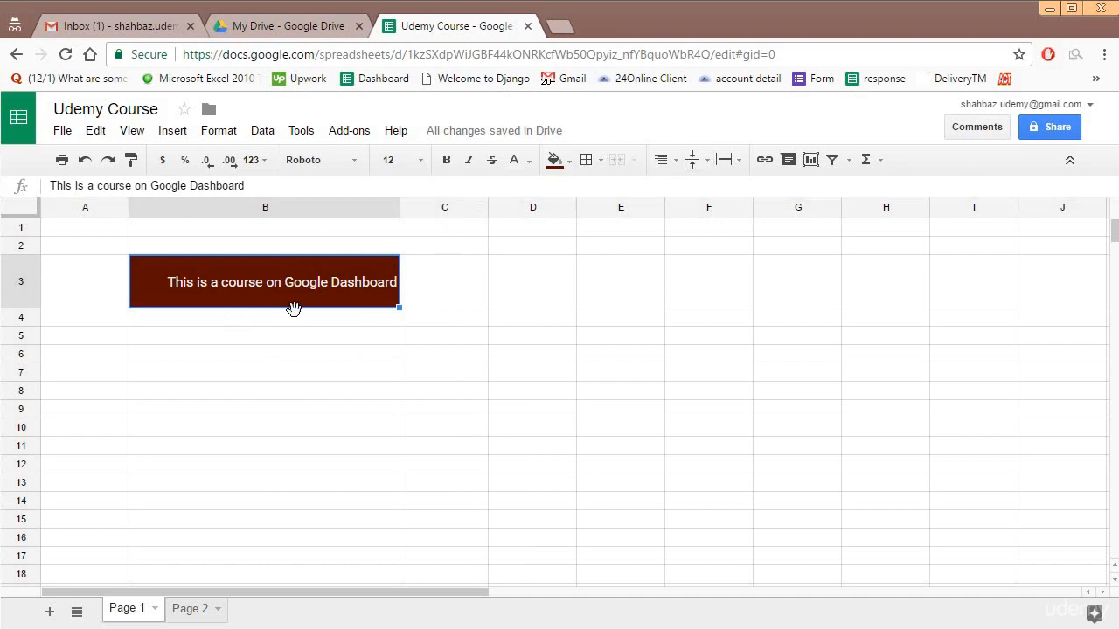
Fill cells B6 to B10 with one sample entry each: Udemy in B8 and a first name in each of the others
{"action": "left_click", "coordinate": [339, 358]}
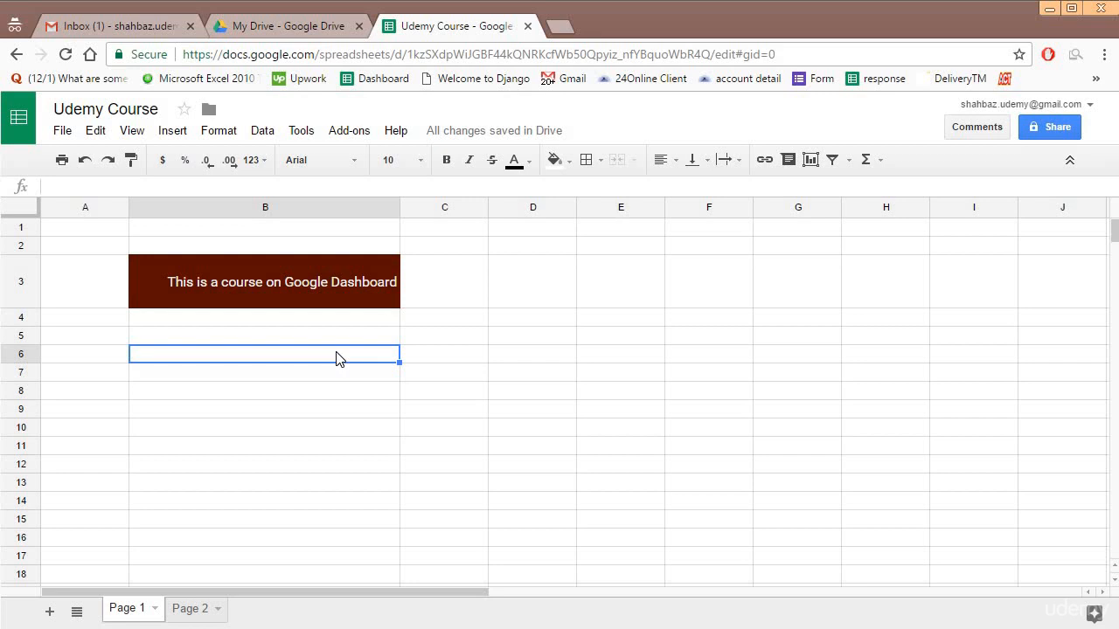
{"action": "type", "text": "shahbaz"}
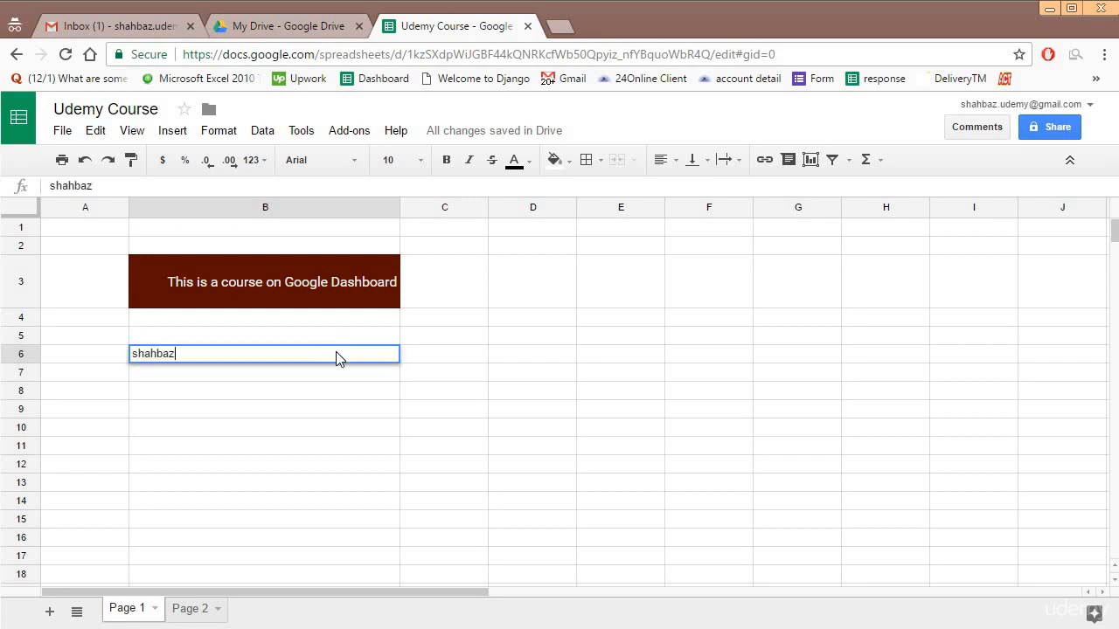
{"action": "key", "text": "Return"}
{"action": "type", "text": "john"}
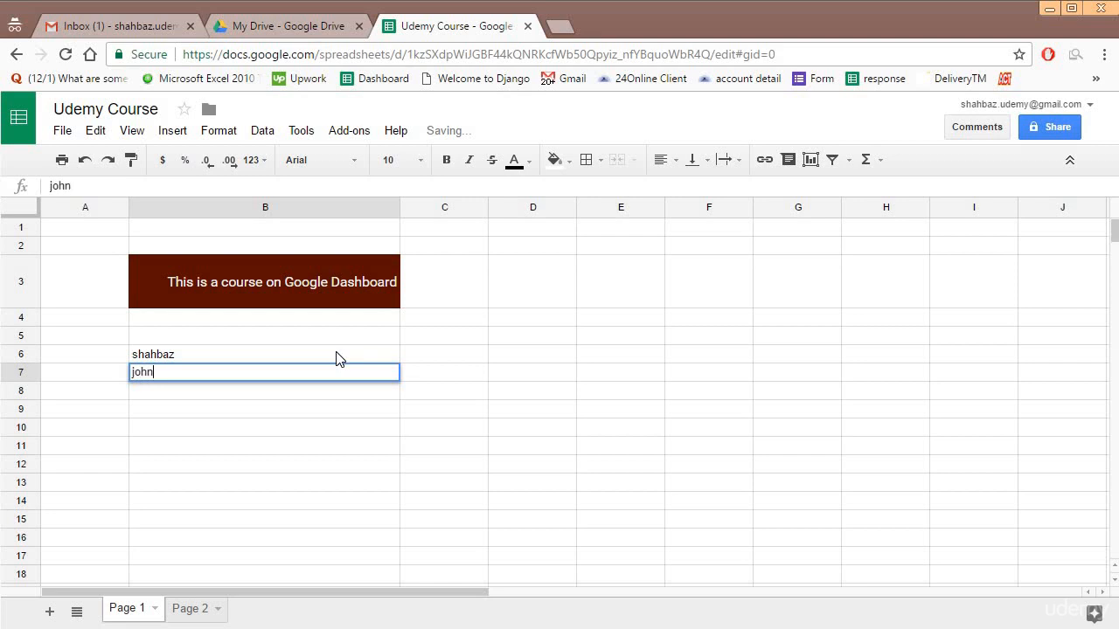
{"action": "key", "text": "Return"}
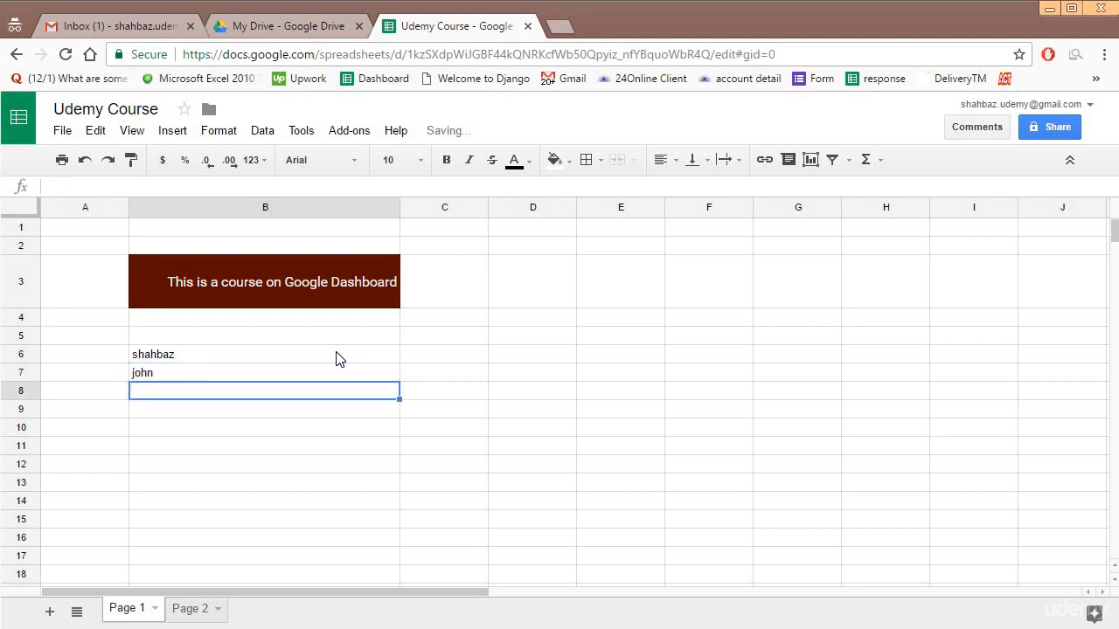
{"action": "type", "text": "Udemy"}
{"action": "key", "text": "Return"}
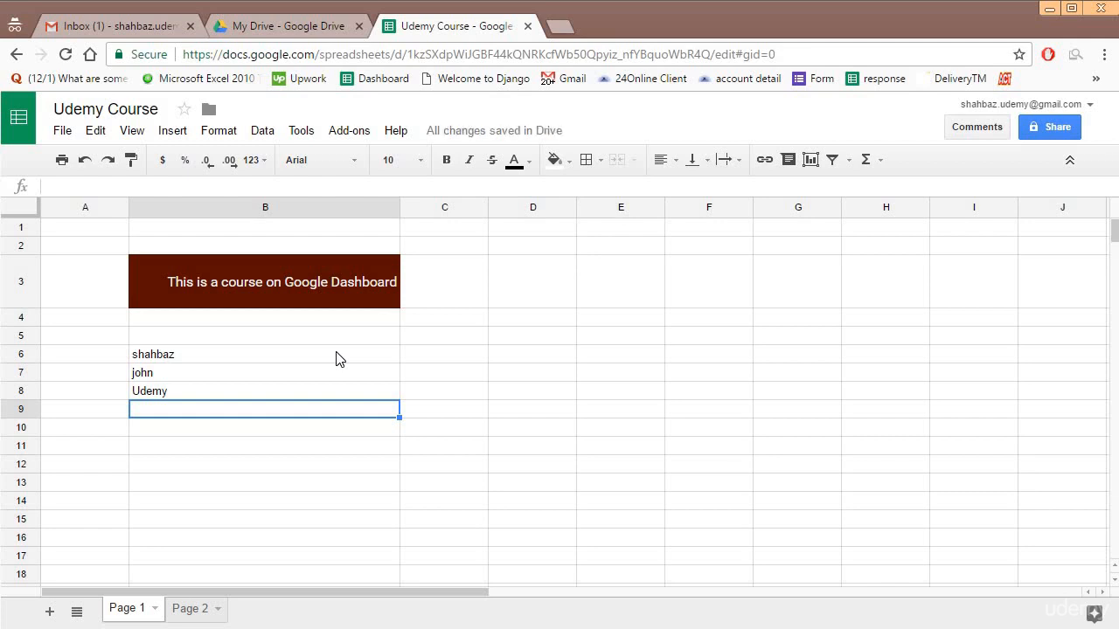
{"action": "type", "text": "Marry"}
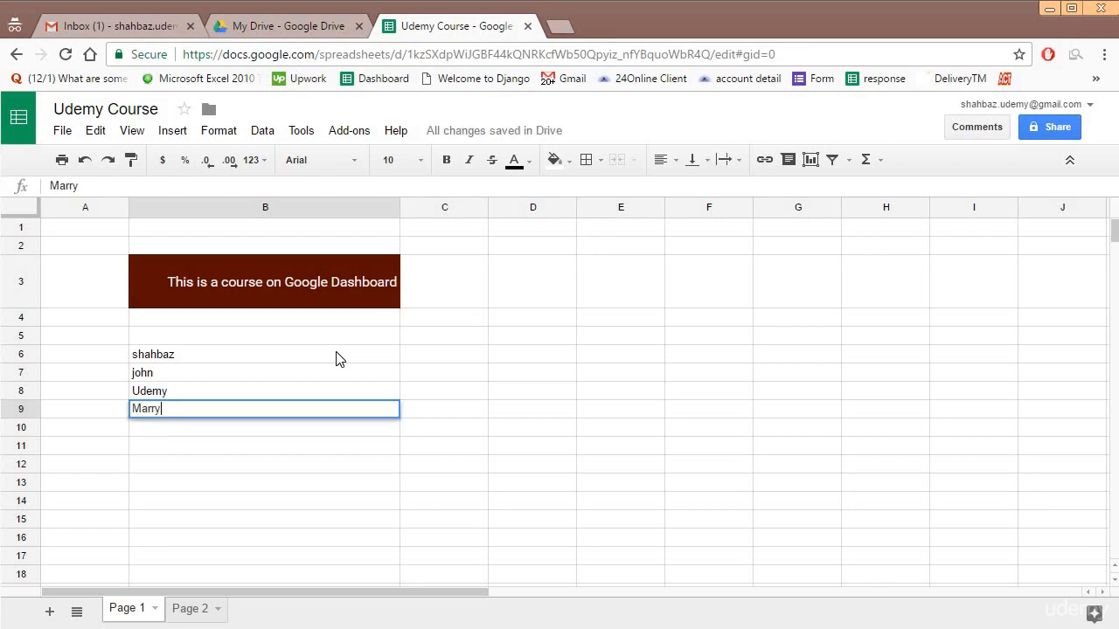
{"action": "key", "text": "Return"}
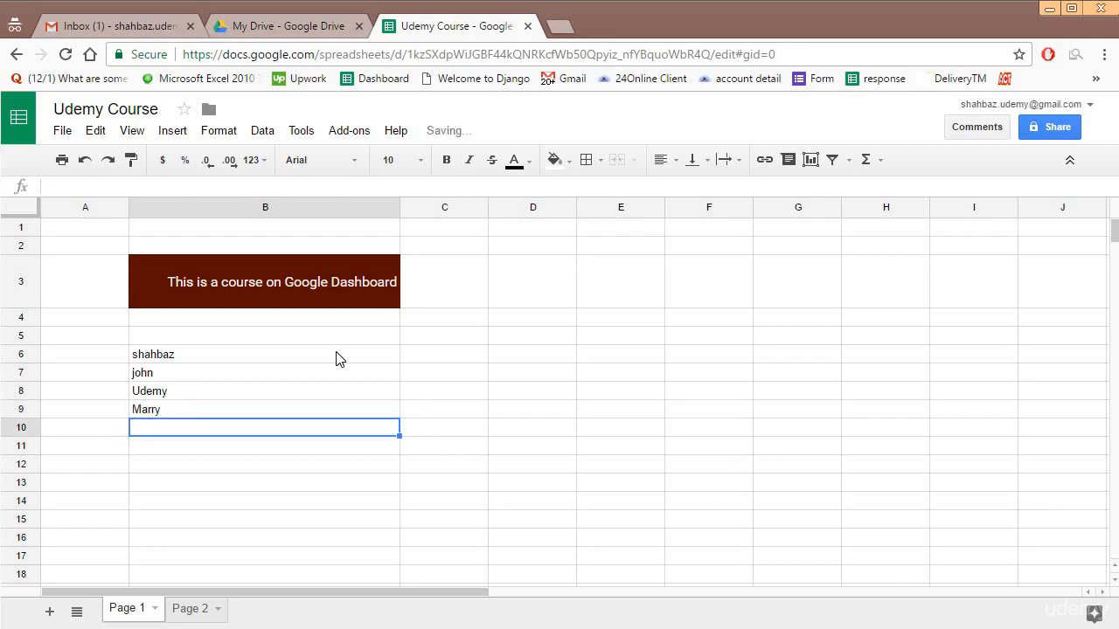
{"action": "type", "text": "Maria"}
{"action": "key", "text": "Return"}
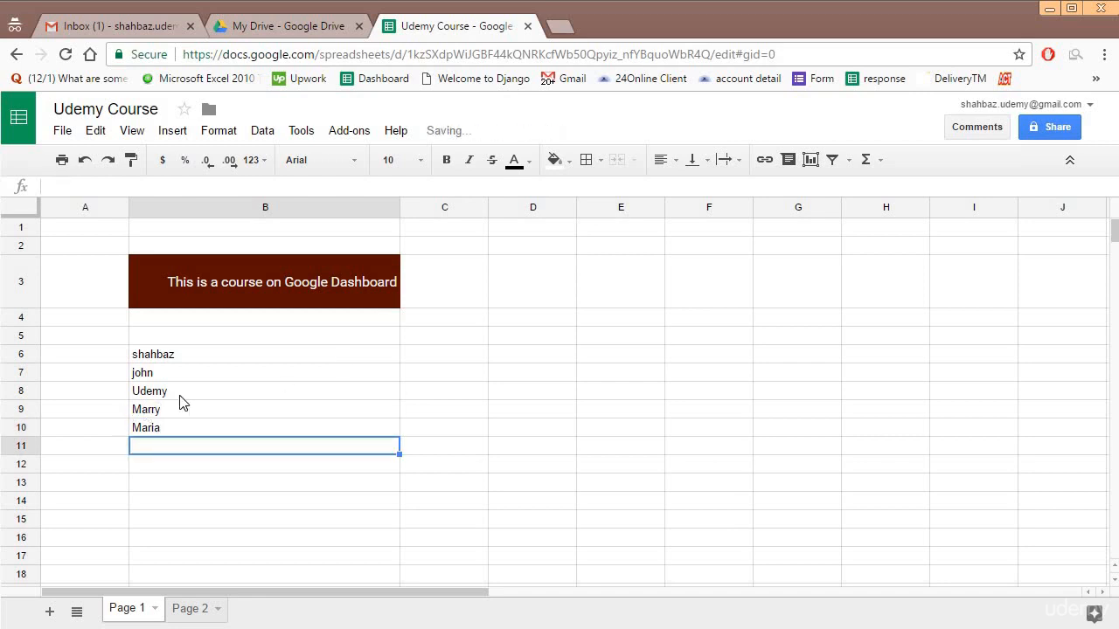
Give cell B8 a soft green fill and color the text in cell B10 pale red
{"action": "left_click", "coordinate": [207, 382]}
{"action": "left_click", "coordinate": [554, 159]}
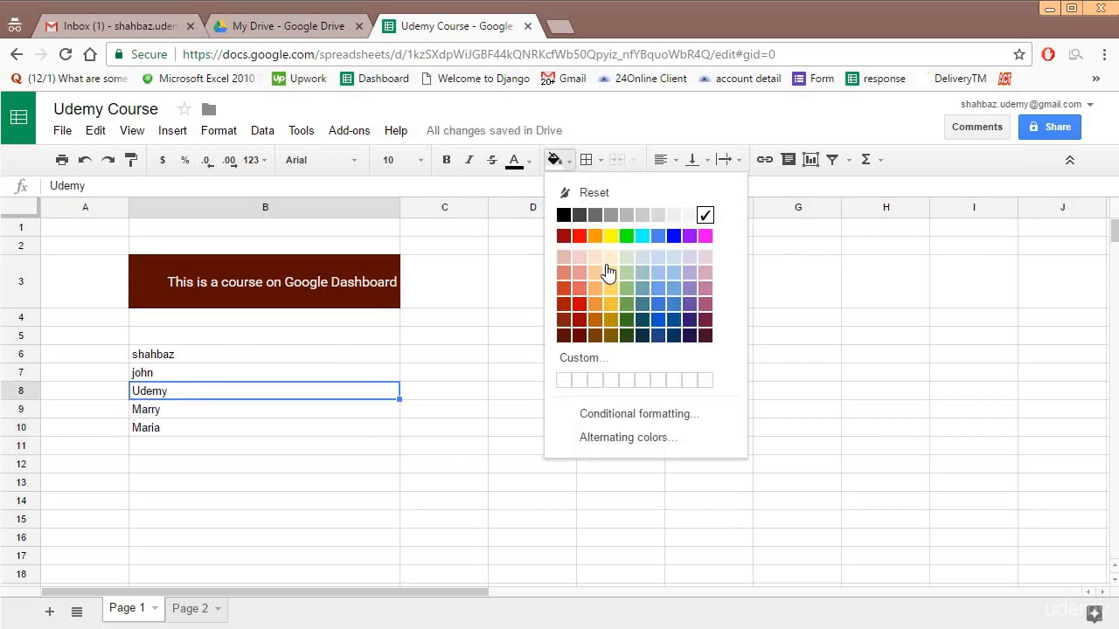
{"action": "left_click", "coordinate": [626, 288]}
{"action": "left_click", "coordinate": [261, 430]}
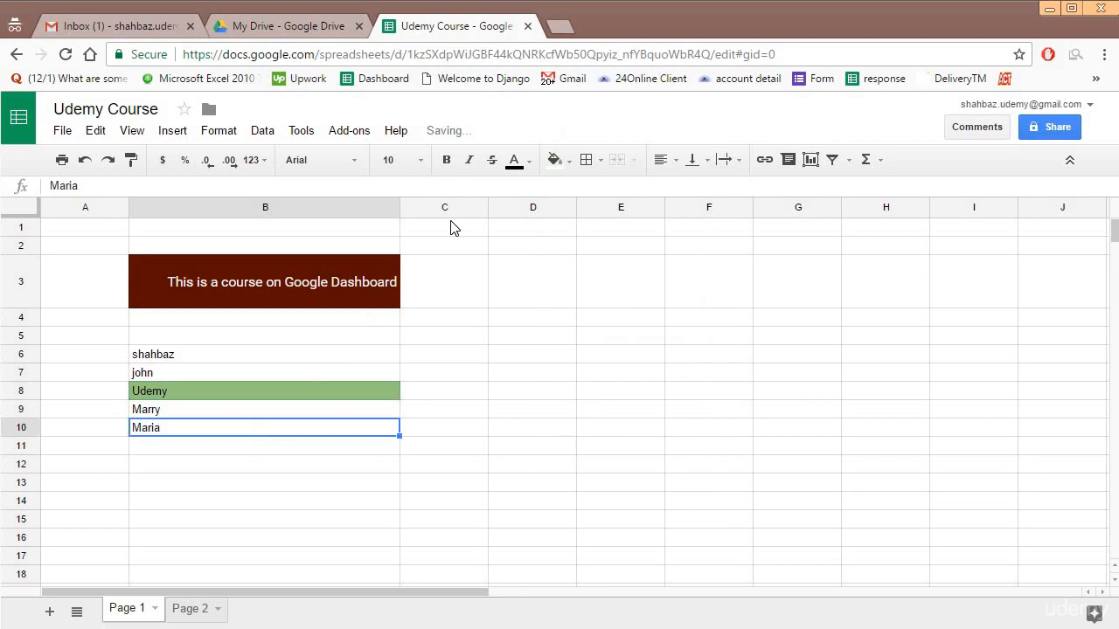
{"action": "left_click", "coordinate": [522, 162]}
{"action": "left_click", "coordinate": [520, 265]}
Make the name in cell B6 italic and the name in cell B7 bold
{"action": "left_click", "coordinate": [321, 358]}
{"action": "left_click", "coordinate": [468, 159]}
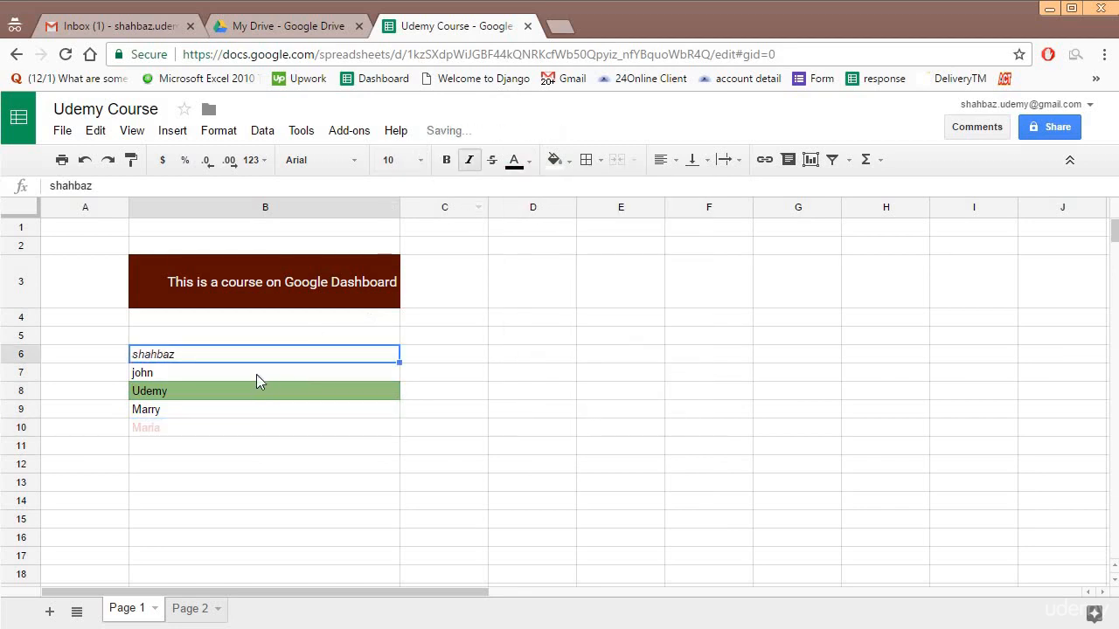
{"action": "left_click", "coordinate": [256, 374]}
{"action": "left_click", "coordinate": [445, 160]}
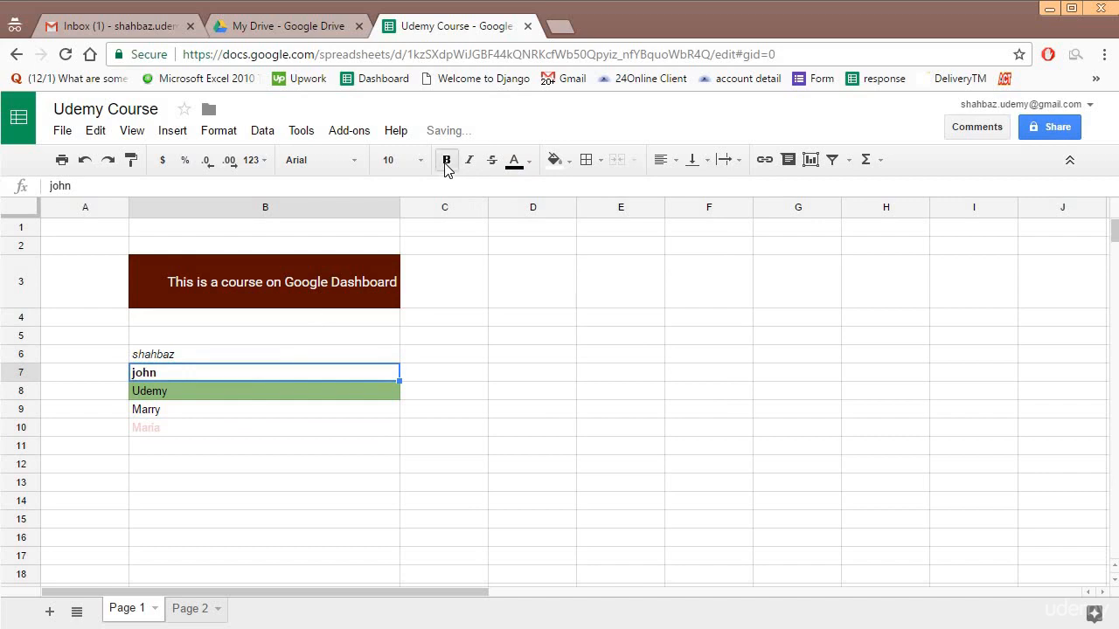
{"action": "left_click", "coordinate": [537, 349]}
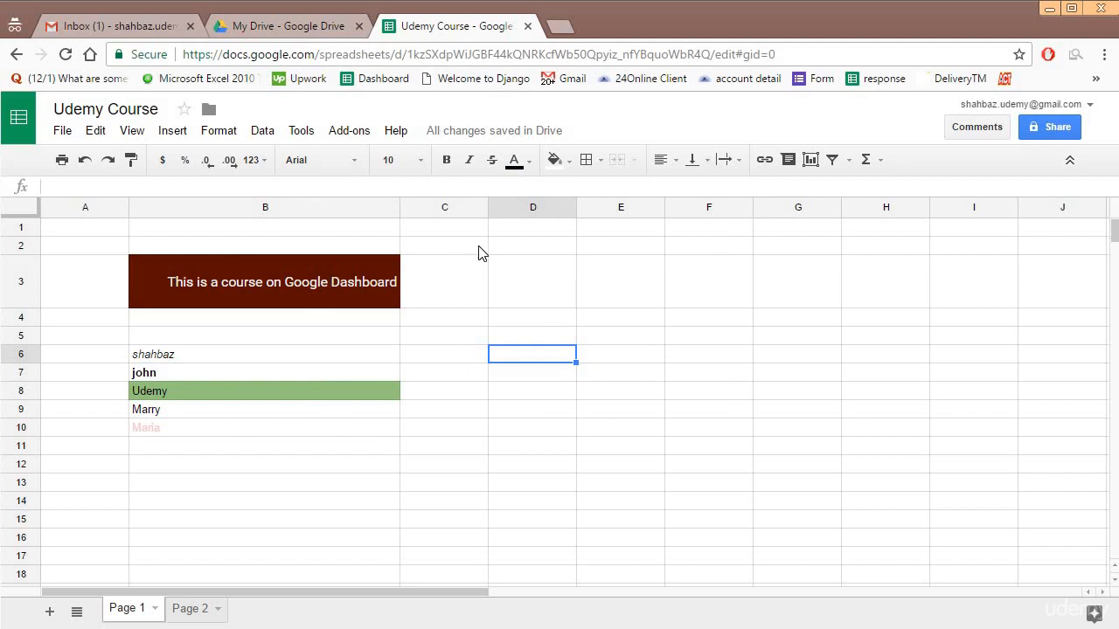
Fill the whole of column B with dark red-brown and set its font size to 10
{"action": "left_click", "coordinate": [274, 207]}
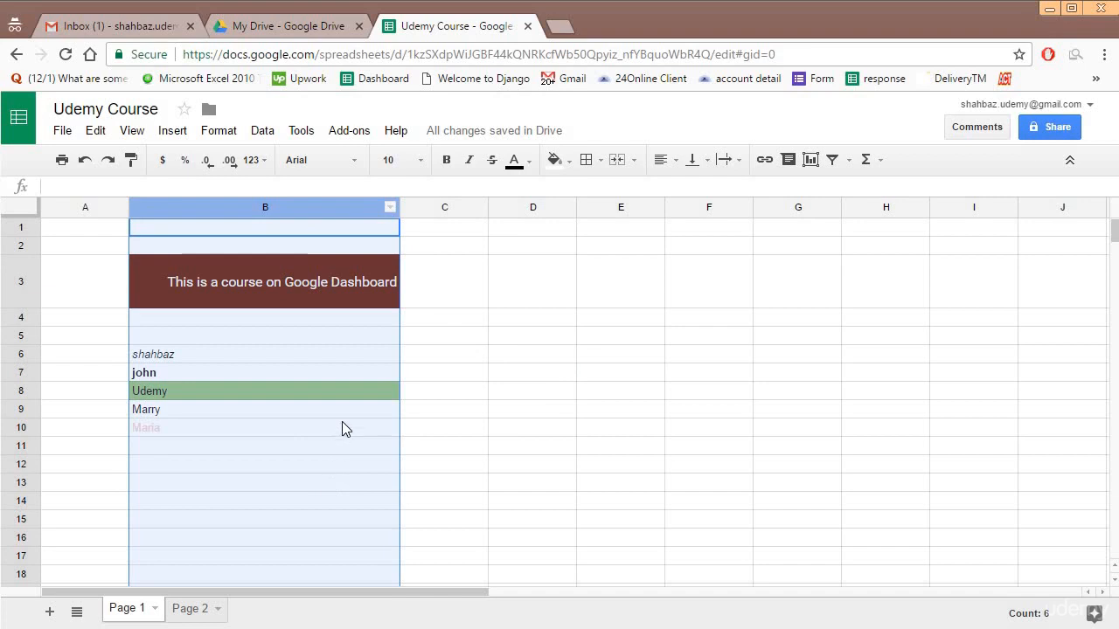
{"action": "left_click", "coordinate": [568, 160]}
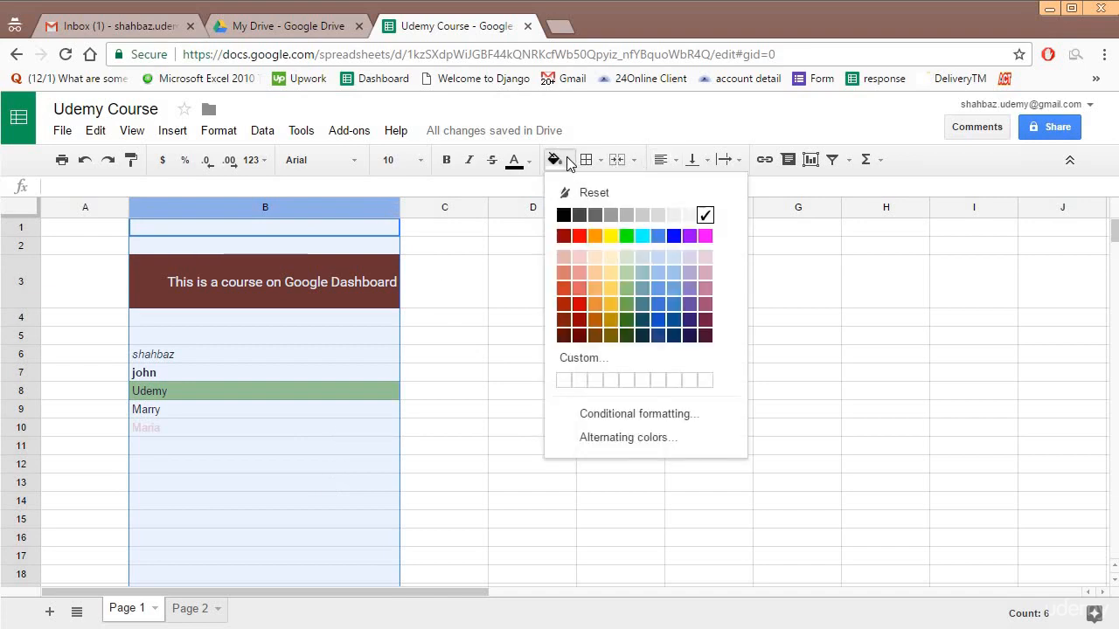
{"action": "left_click", "coordinate": [564, 336]}
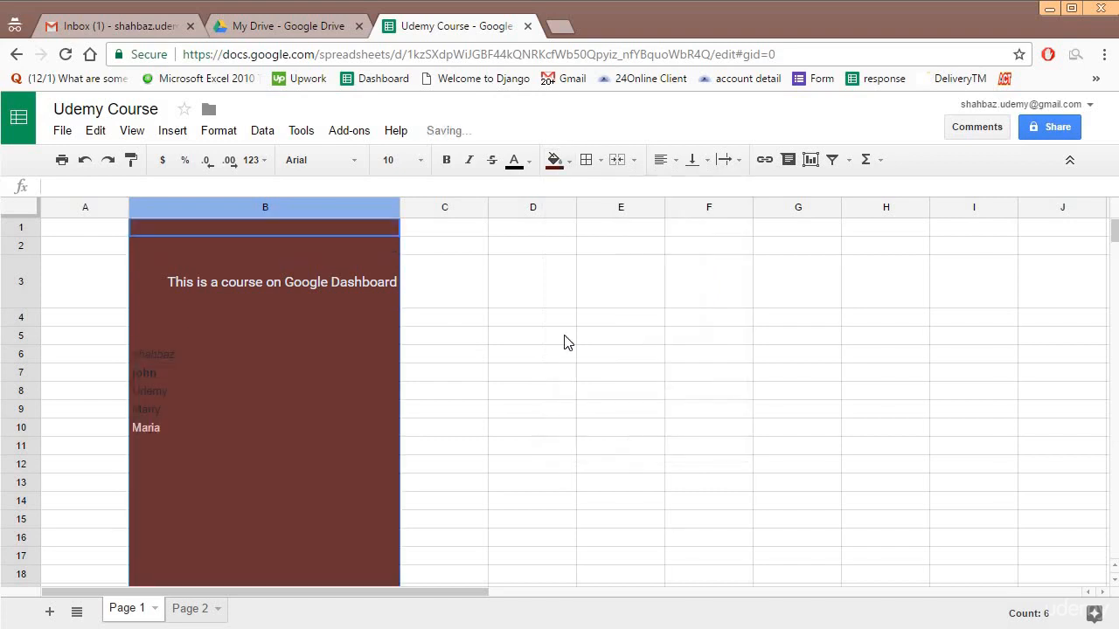
{"action": "left_click", "coordinate": [421, 160]}
{"action": "left_click", "coordinate": [410, 285]}
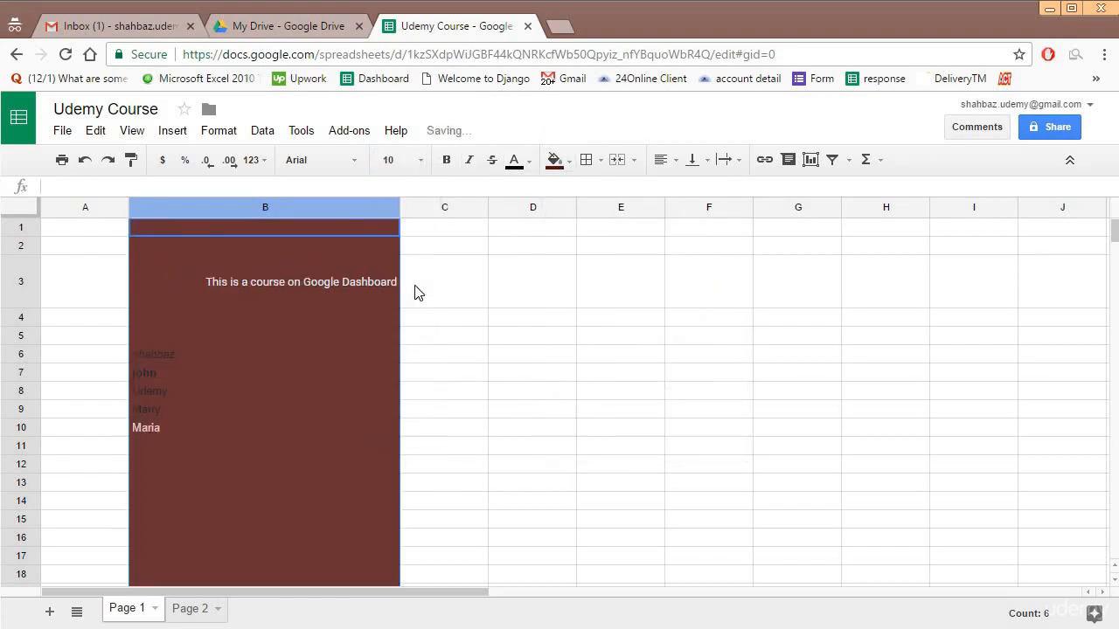
Left-align the text in column B and set its text wrapping to Overflow
{"action": "left_click", "coordinate": [665, 160]}
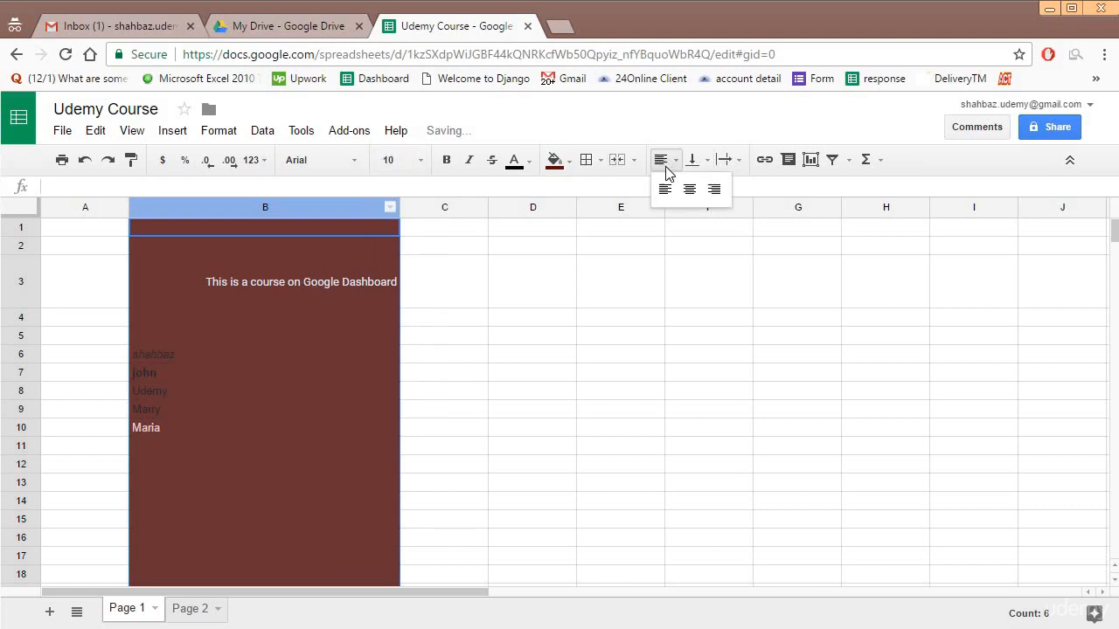
{"action": "left_click", "coordinate": [665, 191]}
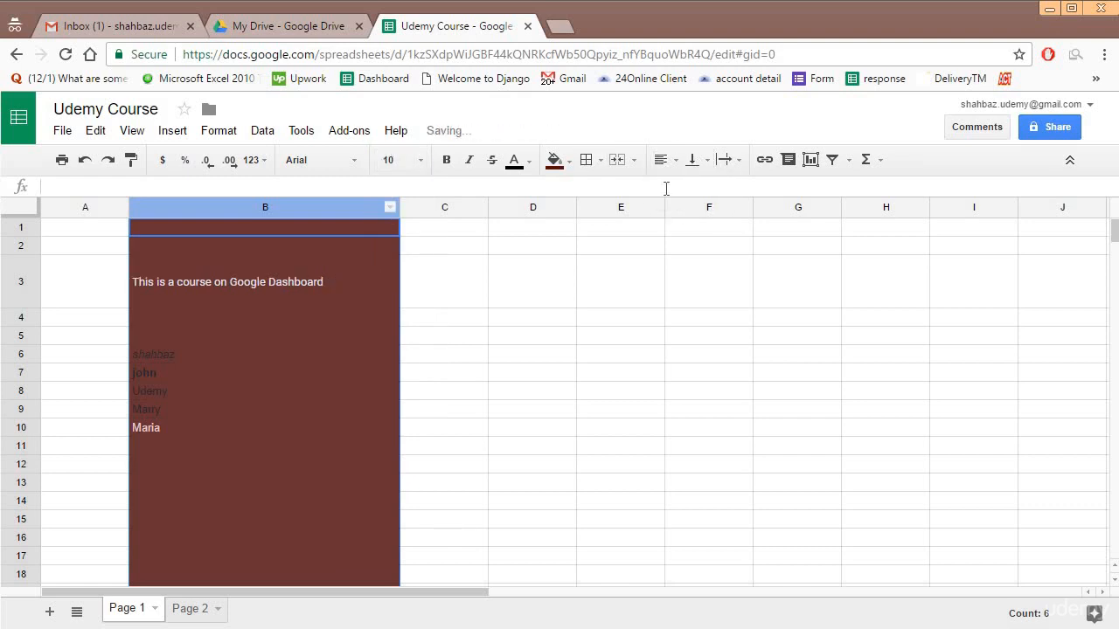
{"action": "left_click", "coordinate": [729, 161]}
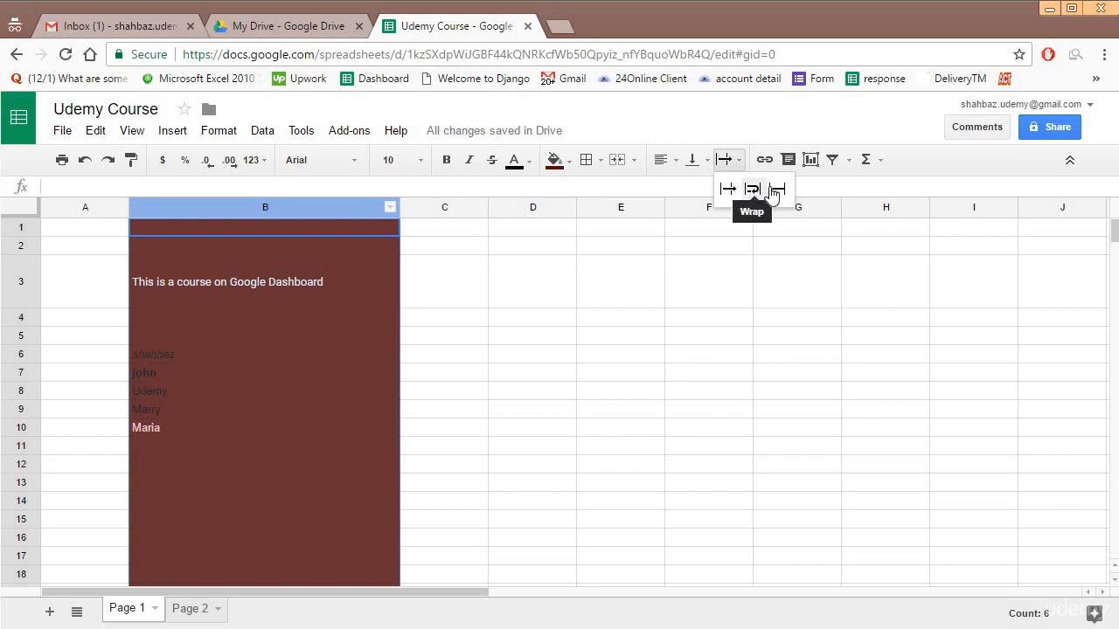
{"action": "left_click", "coordinate": [729, 190]}
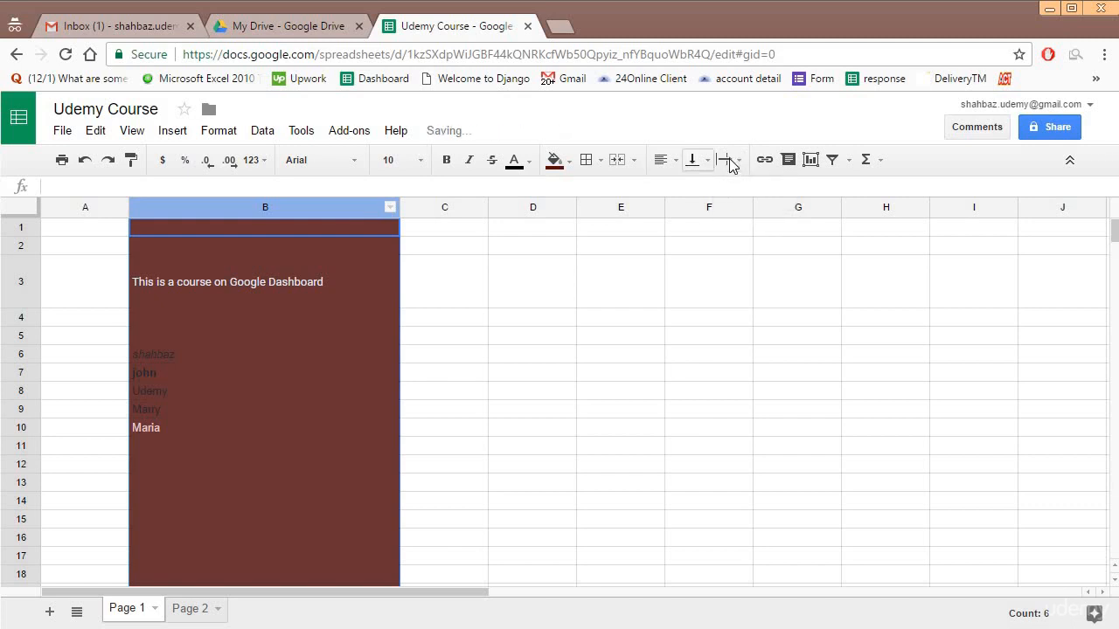
Set column B's text wrapping to Wrap and its vertical alignment to middle
{"action": "left_click", "coordinate": [730, 161]}
{"action": "left_click", "coordinate": [750, 188]}
{"action": "left_click", "coordinate": [702, 166]}
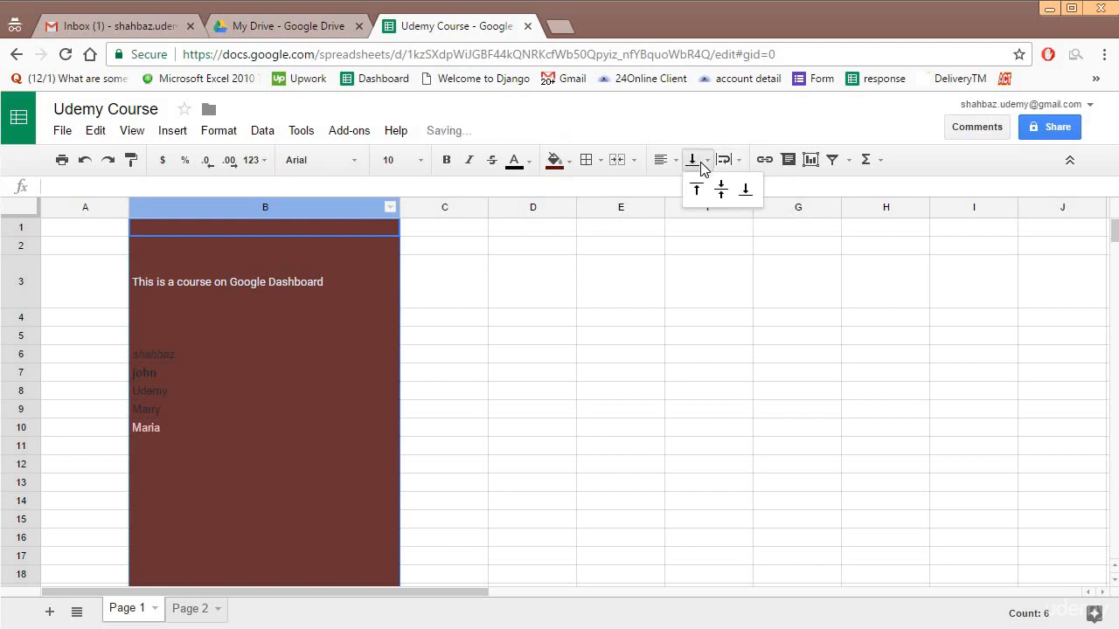
{"action": "left_click", "coordinate": [721, 191]}
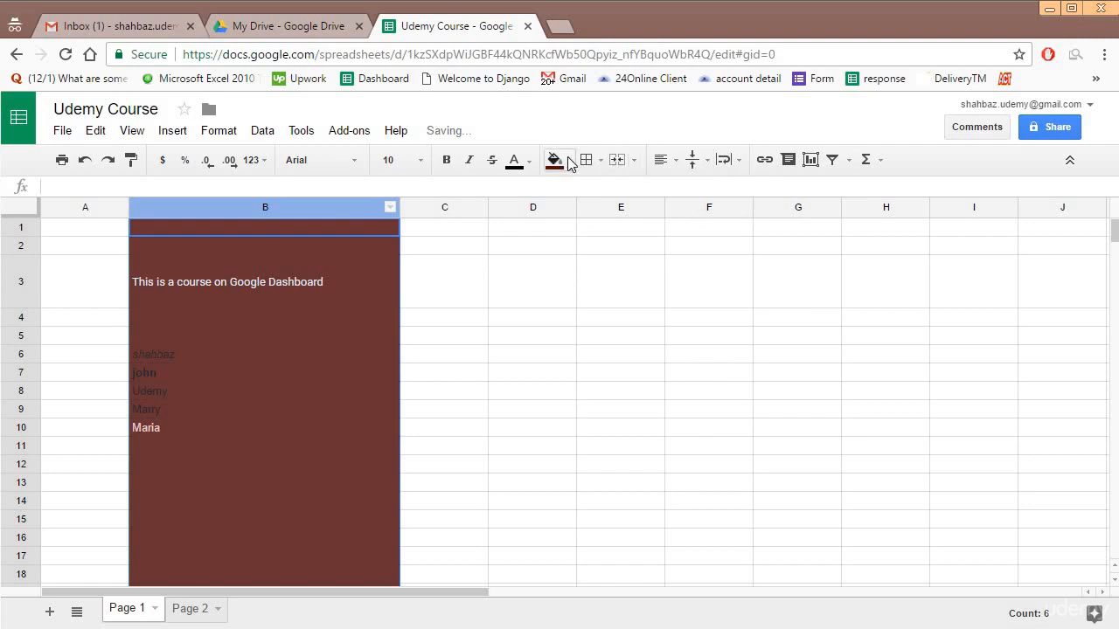
Make all text in column B white and clear its italic and bold styling
{"action": "left_click", "coordinate": [532, 161]}
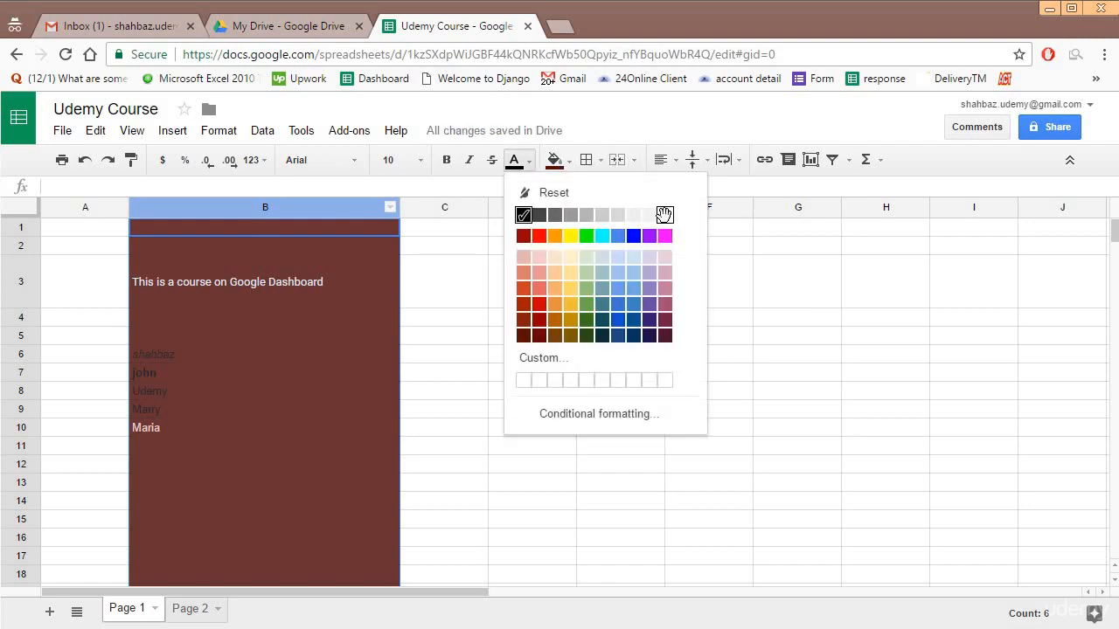
{"action": "left_click", "coordinate": [665, 215]}
{"action": "left_click", "coordinate": [421, 161]}
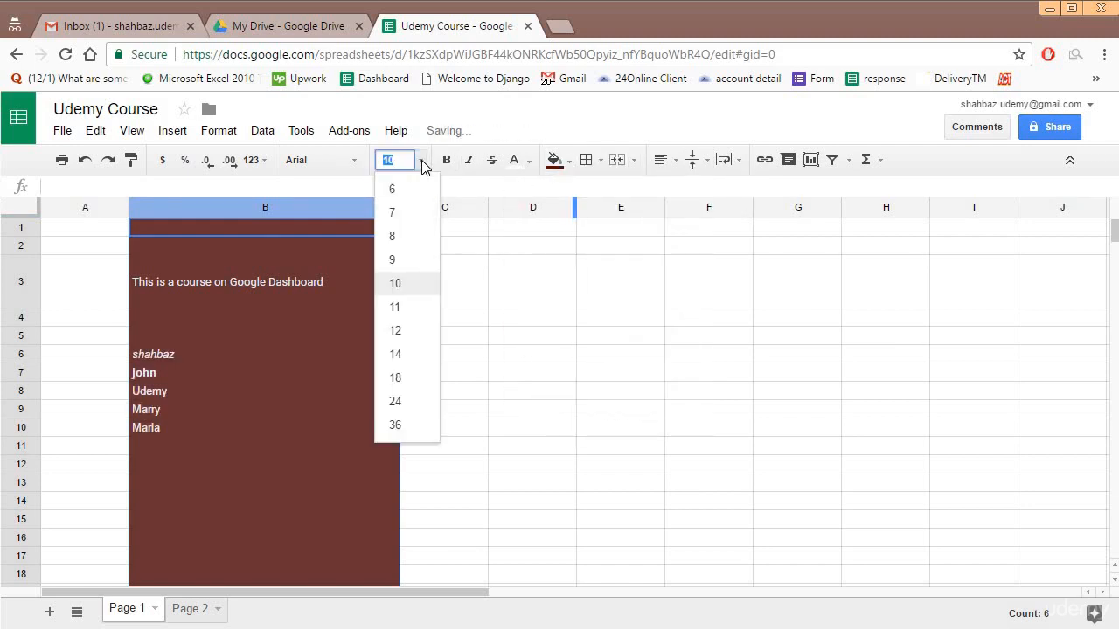
{"action": "left_click", "coordinate": [421, 161]}
{"action": "left_click", "coordinate": [473, 161]}
{"action": "left_click", "coordinate": [473, 162]}
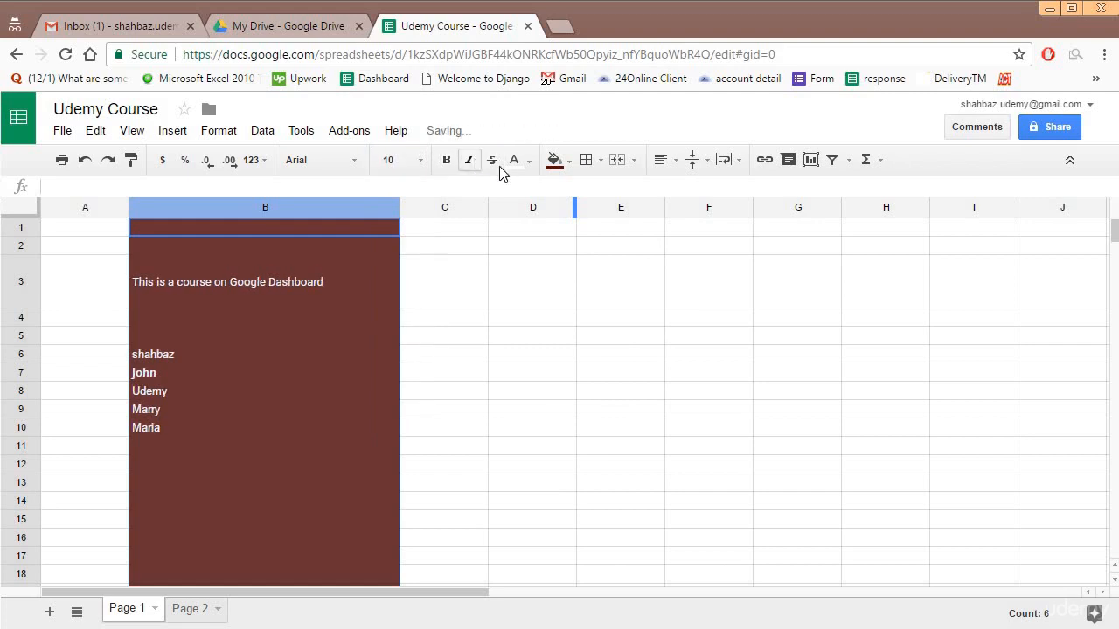
{"action": "left_click", "coordinate": [446, 161]}
{"action": "left_click", "coordinate": [446, 161]}
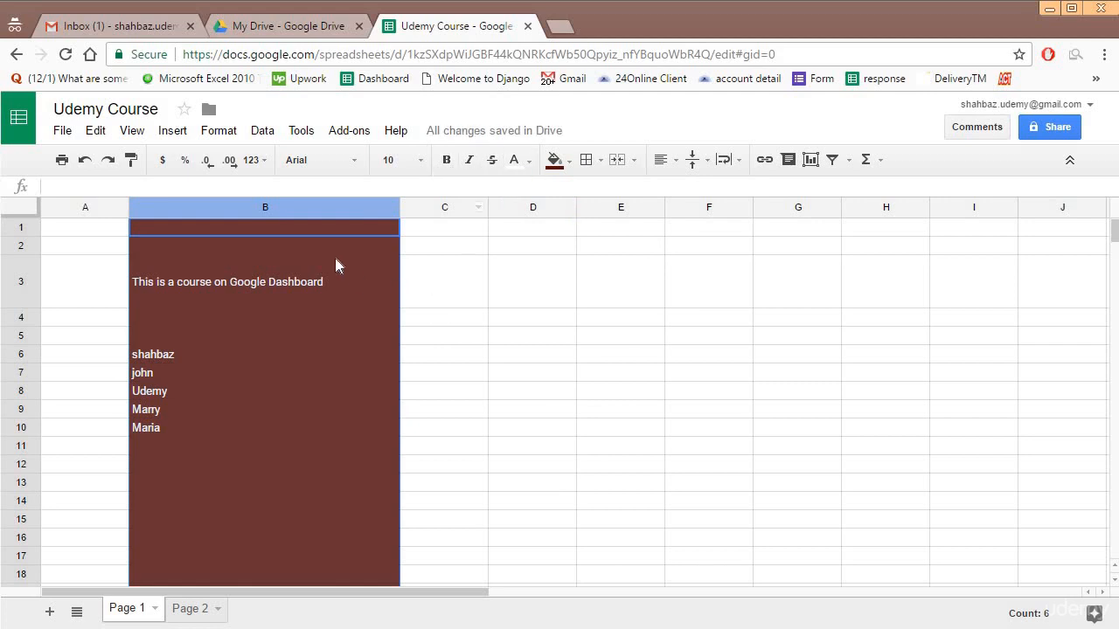
{"action": "left_click", "coordinate": [304, 301]}
{"action": "left_click", "coordinate": [480, 278]}
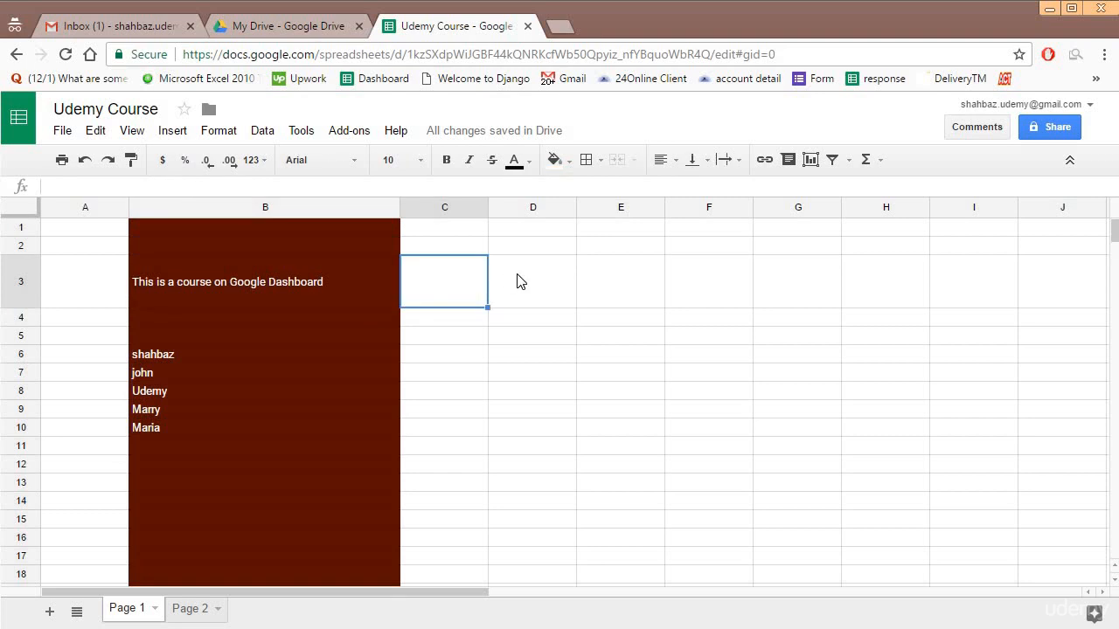
Enter "Sample Text" in cell E3
{"action": "left_click", "coordinate": [621, 290]}
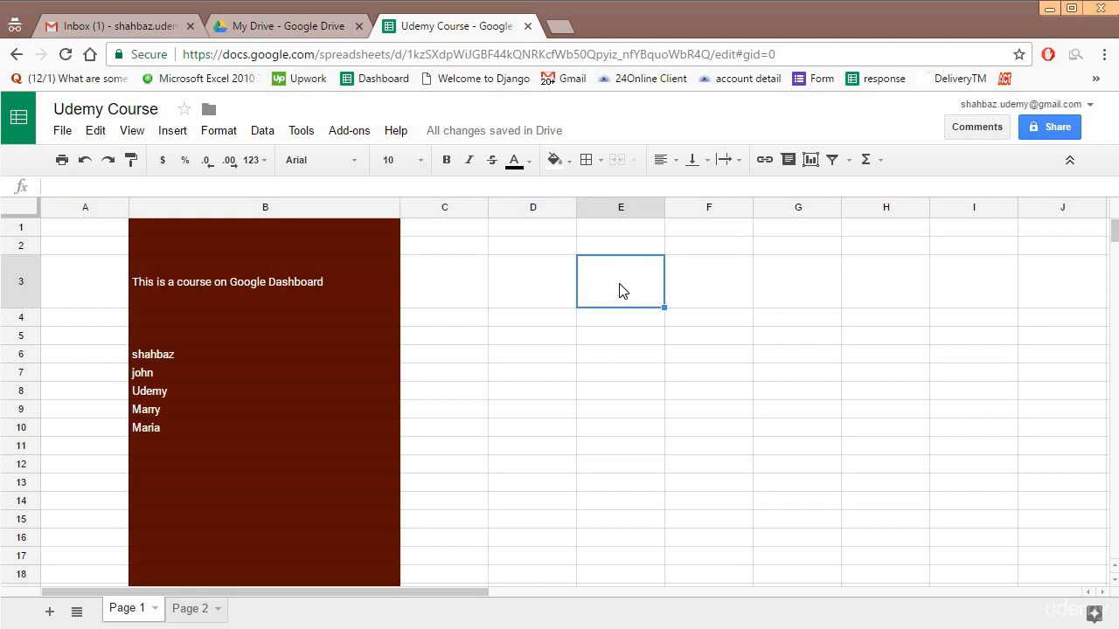
{"action": "type", "text": "Sample"}
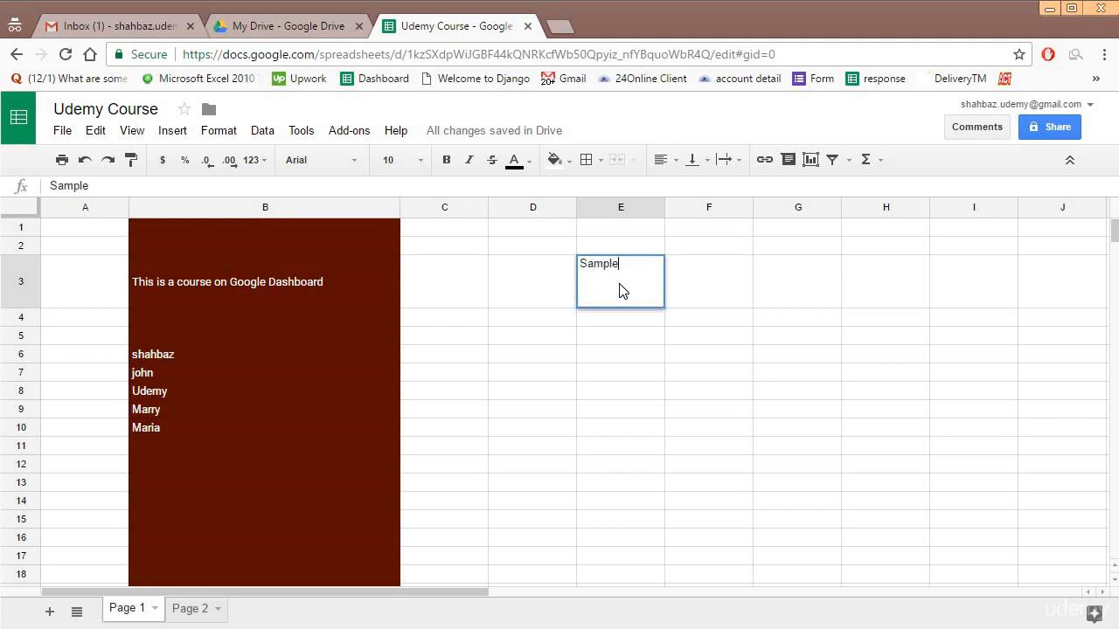
{"action": "type", "text": " Text"}
{"action": "key", "text": "Return"}
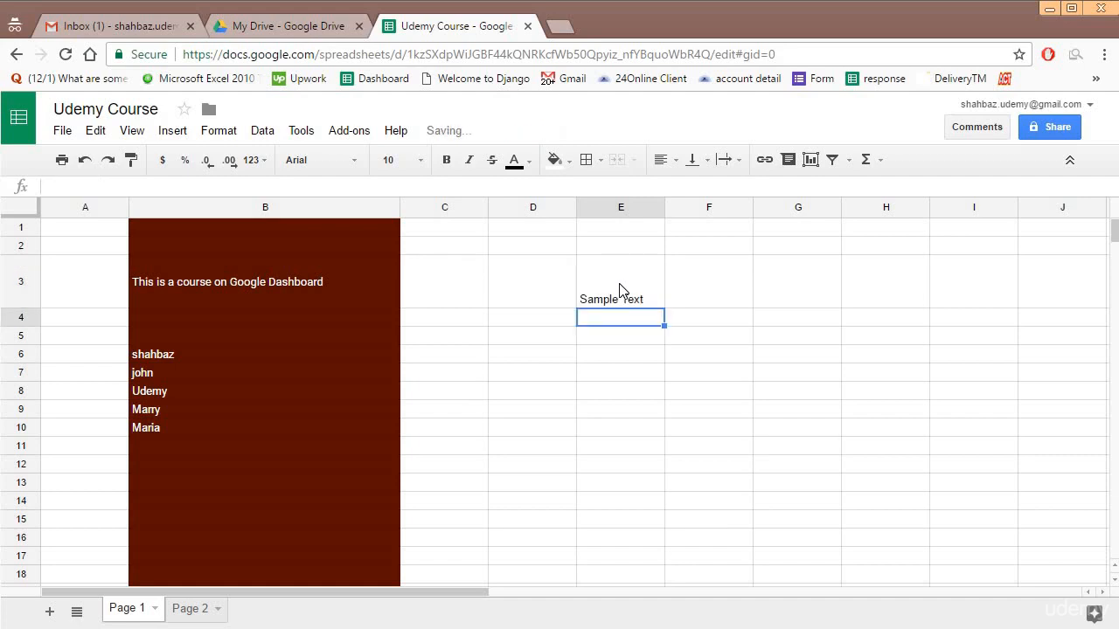
Give cell E3 a bright yellow fill and color its text blue
{"action": "left_click", "coordinate": [637, 281]}
{"action": "left_click", "coordinate": [552, 161]}
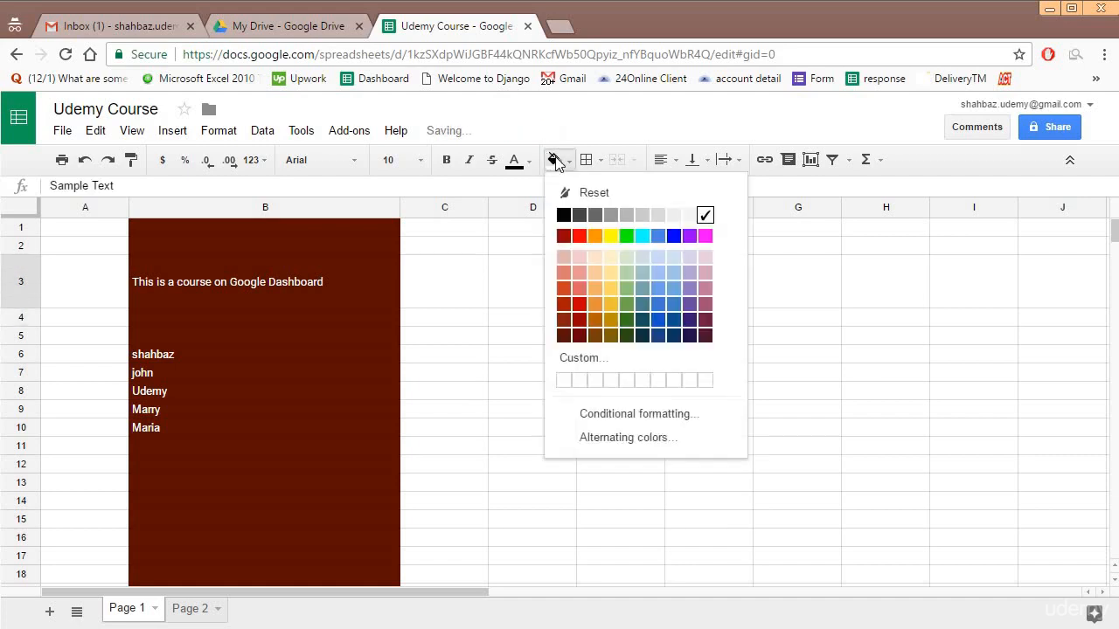
{"action": "left_click", "coordinate": [610, 236]}
{"action": "left_click", "coordinate": [516, 160]}
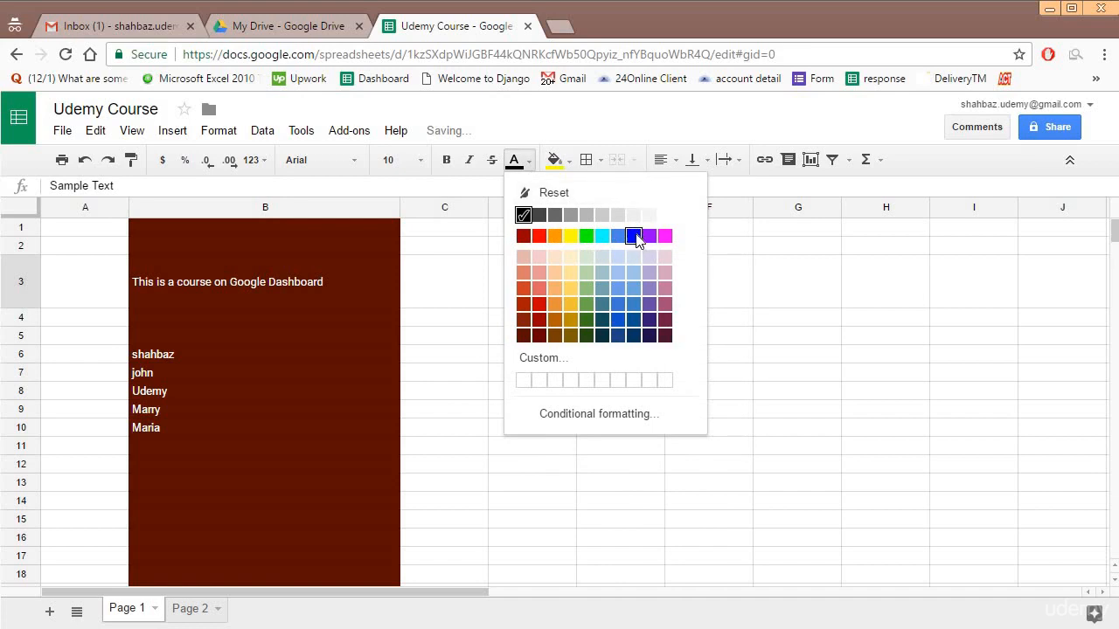
{"action": "left_click", "coordinate": [634, 237]}
Make the text in cell E3 bold and italic
{"action": "left_click", "coordinate": [446, 161]}
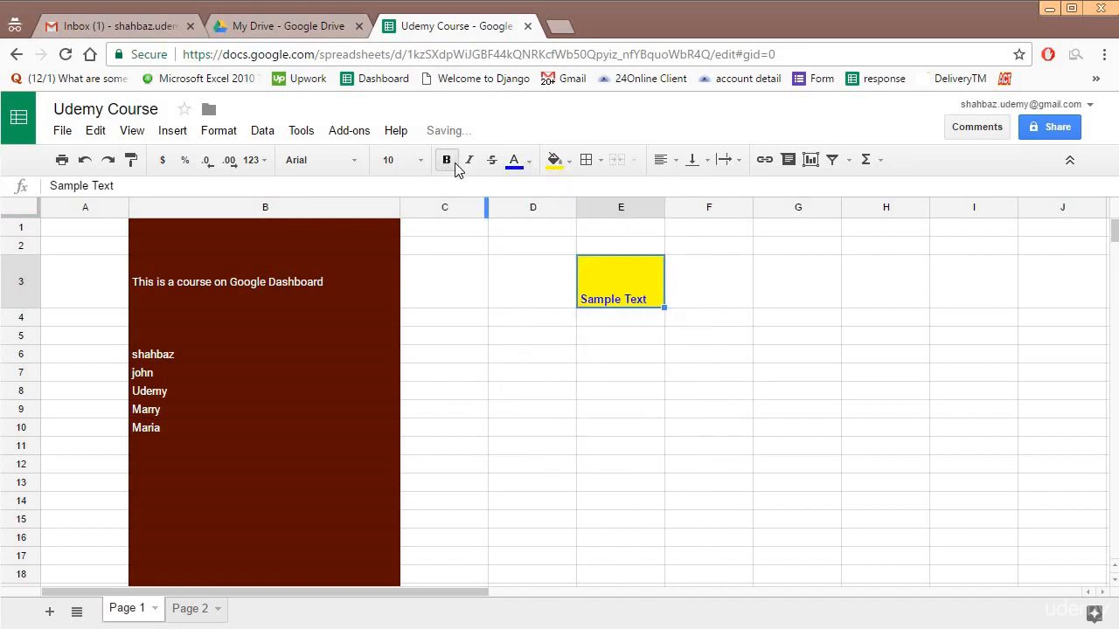
{"action": "left_click", "coordinate": [470, 163]}
{"action": "left_click", "coordinate": [630, 354]}
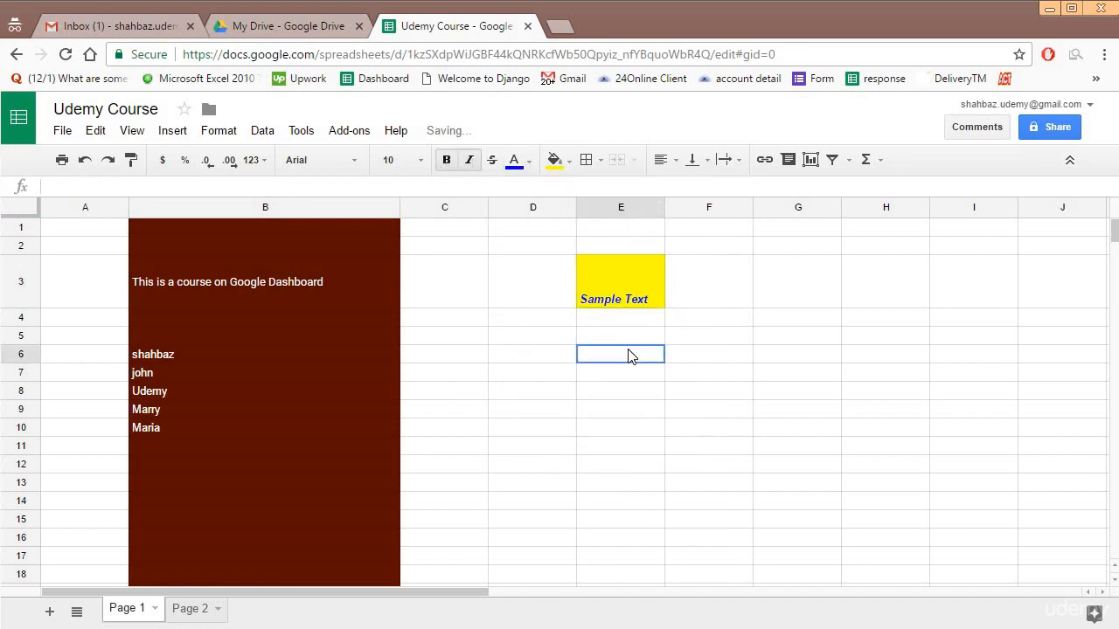
{"action": "left_click", "coordinate": [251, 226]}
{"action": "left_click", "coordinate": [250, 282]}
{"action": "left_click", "coordinate": [243, 341]}
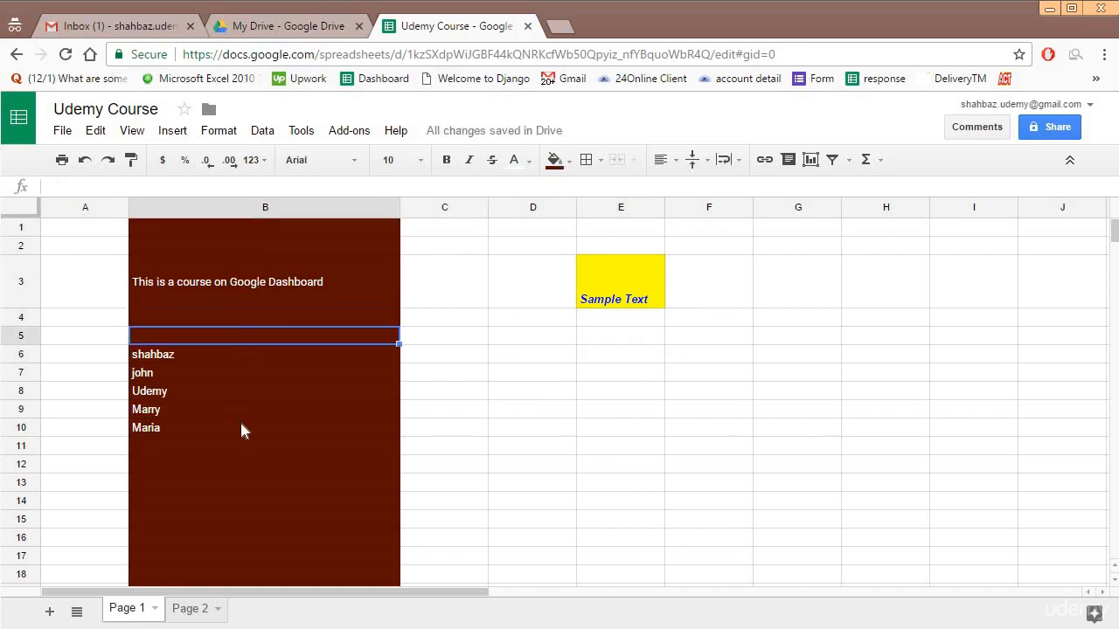
{"action": "left_click", "coordinate": [240, 426]}
Set the text in cell E3 to the Calibri font at size 14
{"action": "left_click", "coordinate": [662, 265]}
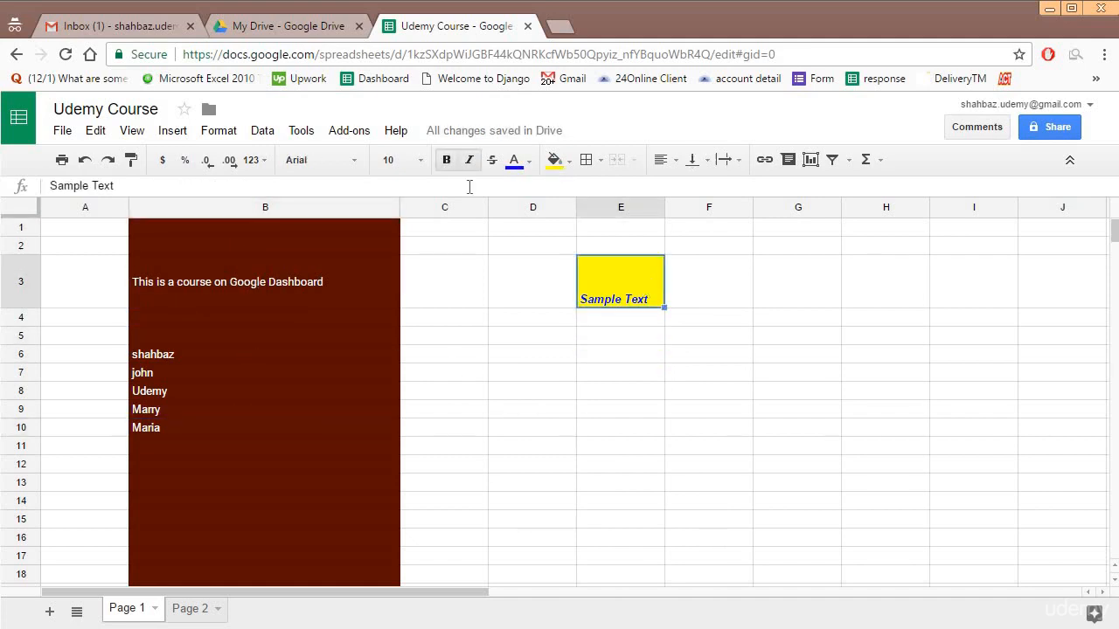
{"action": "left_click", "coordinate": [354, 160]}
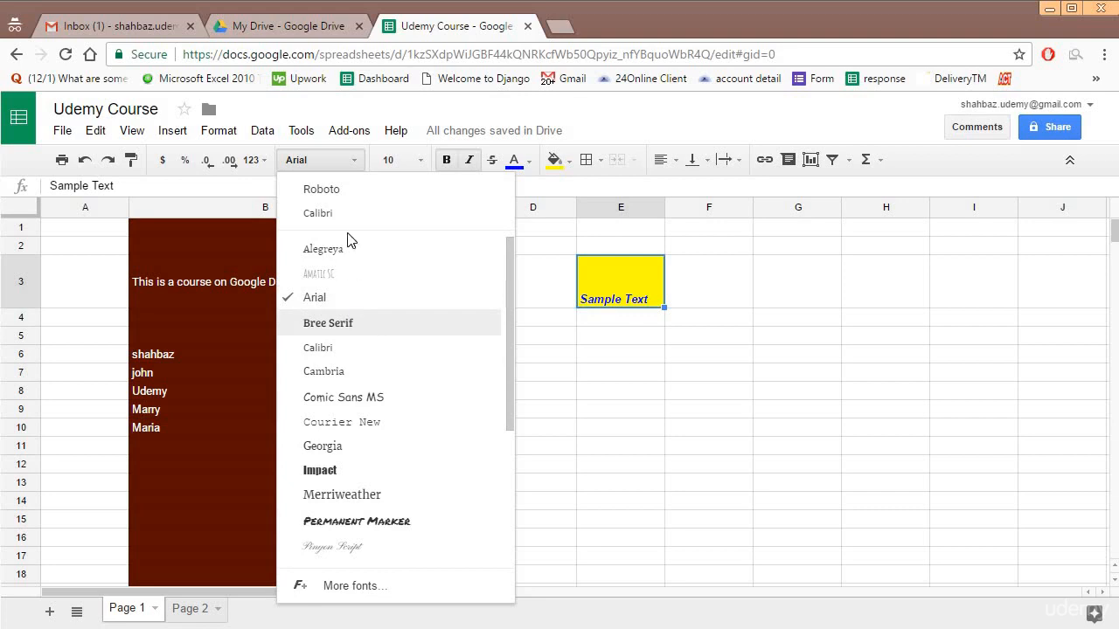
{"action": "left_click", "coordinate": [376, 214]}
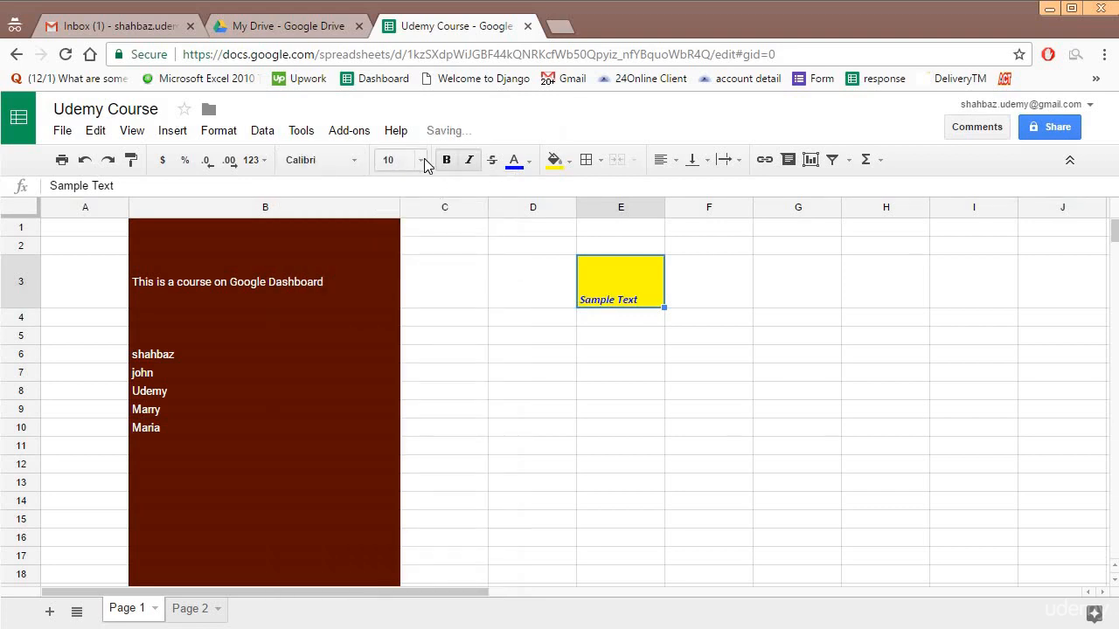
{"action": "left_click", "coordinate": [420, 160]}
{"action": "left_click", "coordinate": [408, 355]}
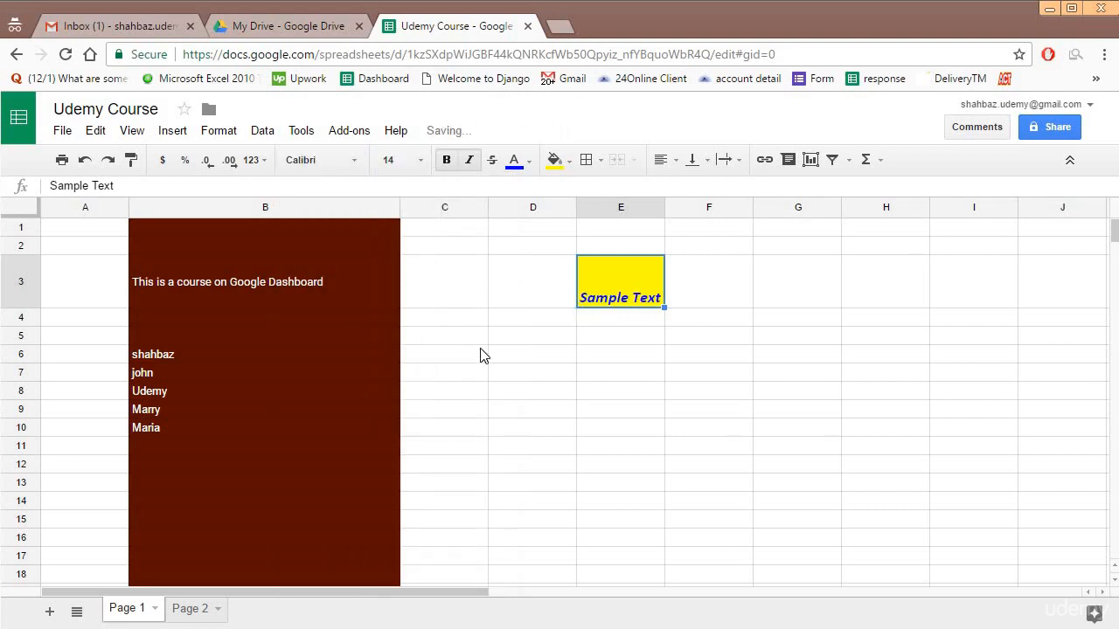
{"action": "left_click", "coordinate": [435, 319]}
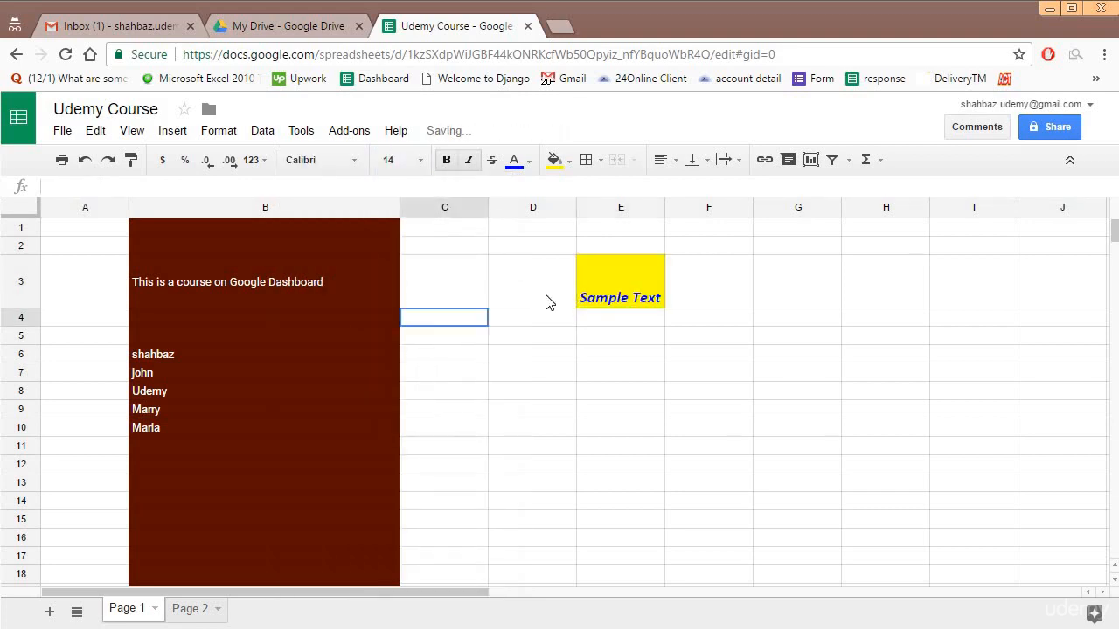
Copy the formatting of cell E3 onto cell B3 with Paint format
{"action": "left_click", "coordinate": [634, 294]}
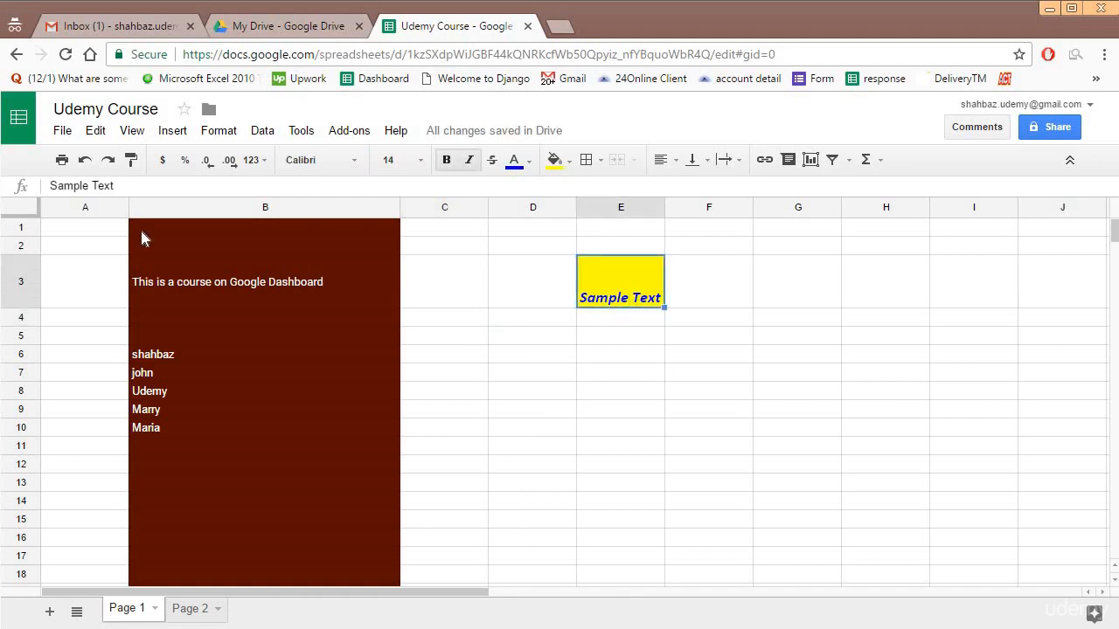
{"action": "left_click", "coordinate": [131, 161]}
{"action": "left_click", "coordinate": [253, 280]}
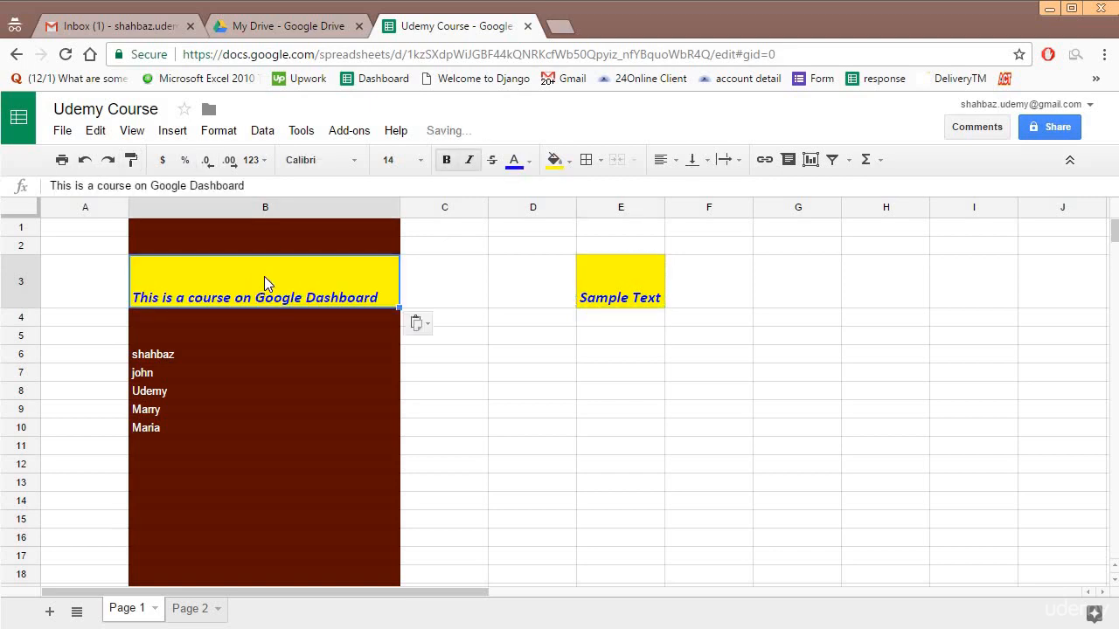
{"action": "double_click", "coordinate": [264, 277]}
{"action": "left_click", "coordinate": [472, 288]}
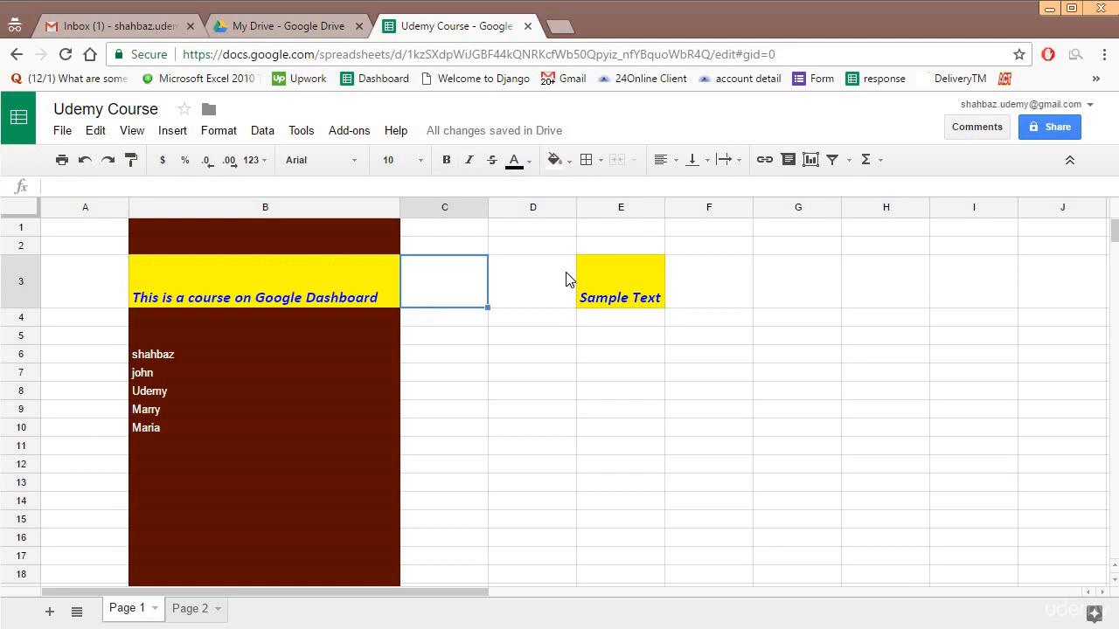
Apply cell E3's formatting to cells B6 and B9 with Paint format, one cell at a time
{"action": "left_click", "coordinate": [647, 289]}
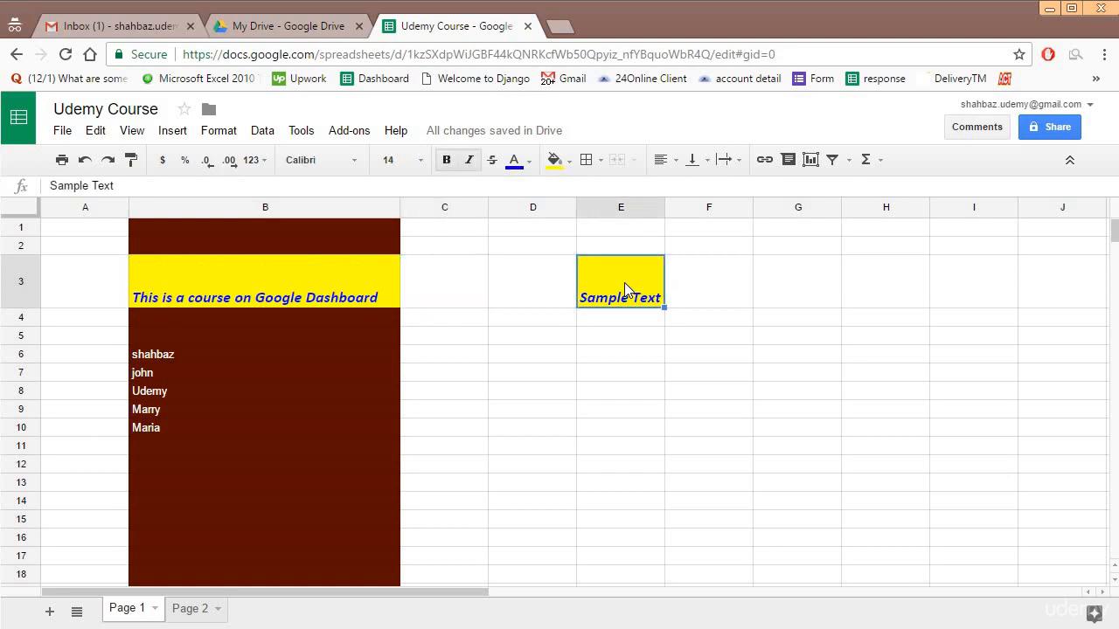
{"action": "left_click", "coordinate": [130, 159]}
{"action": "left_click", "coordinate": [187, 358]}
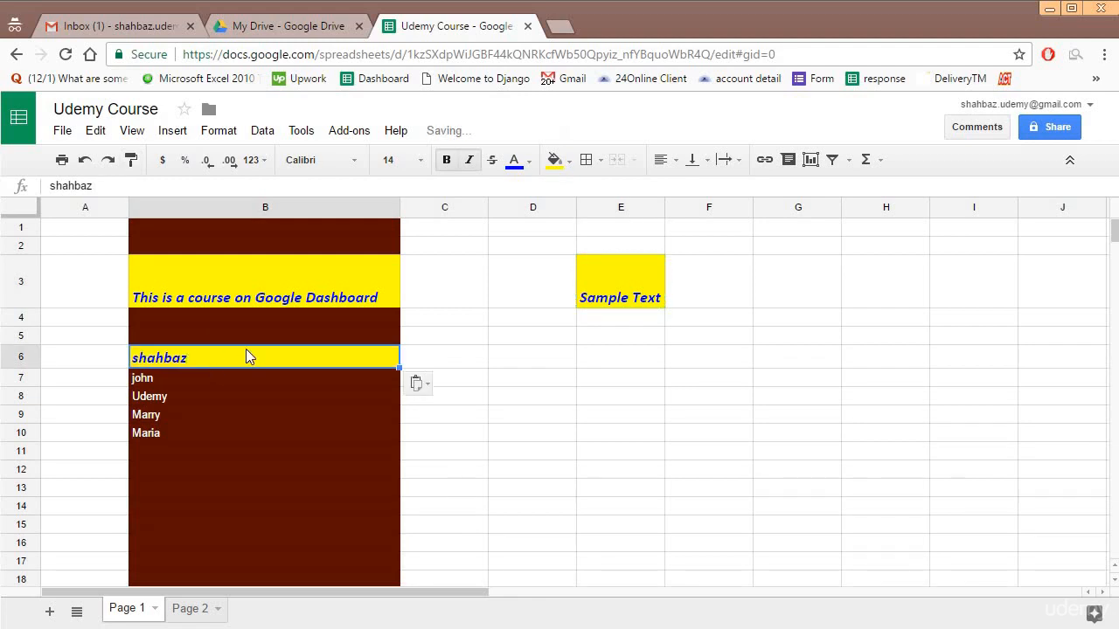
{"action": "left_click", "coordinate": [607, 295]}
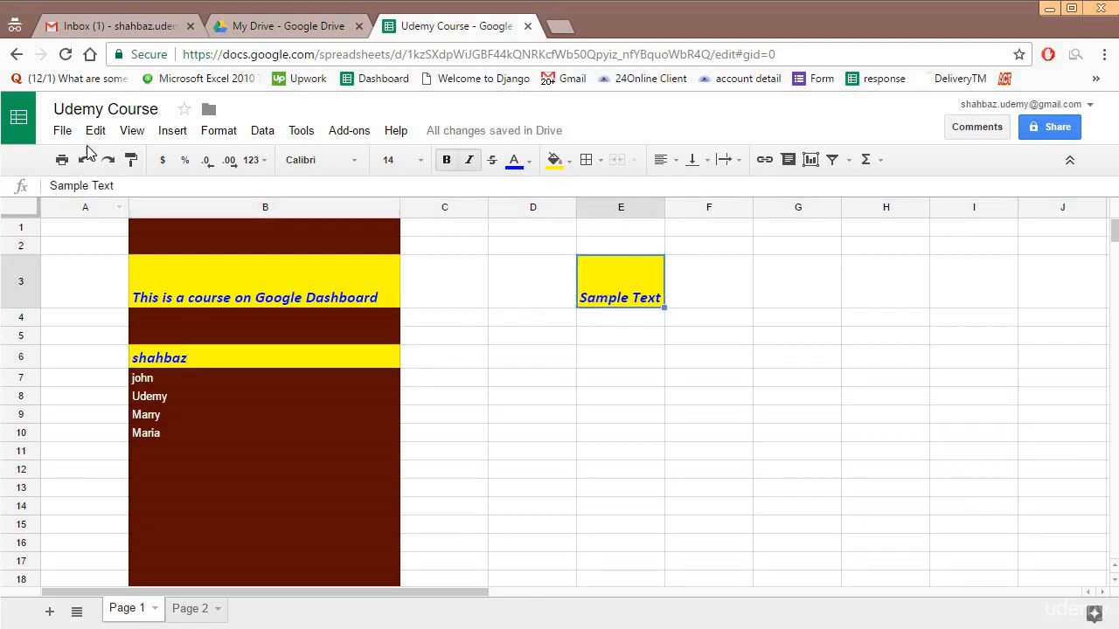
{"action": "left_click", "coordinate": [132, 160]}
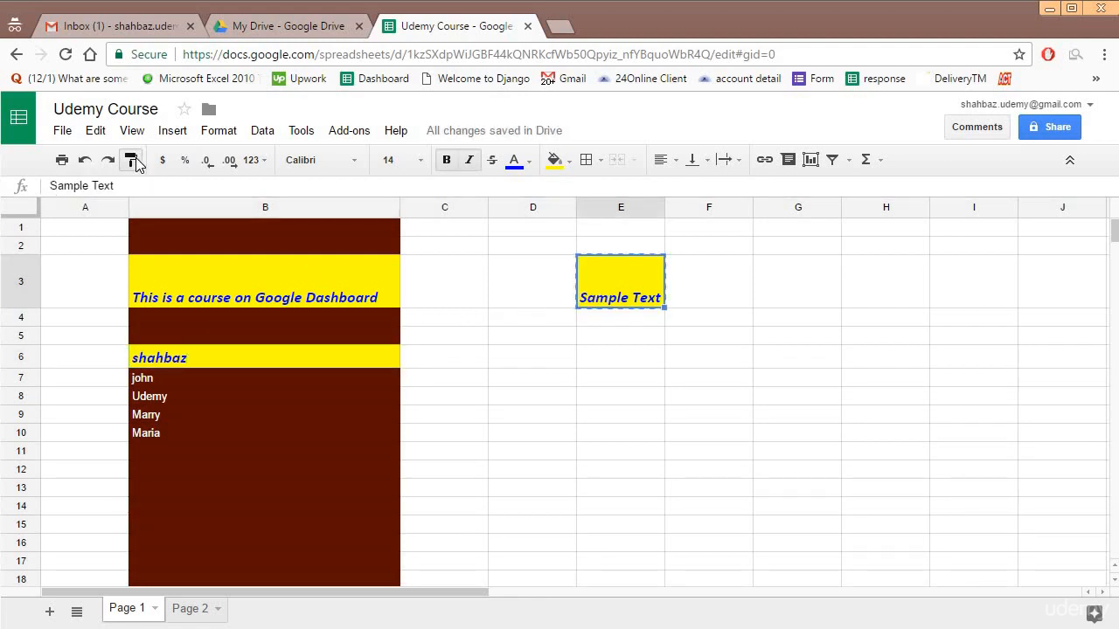
{"action": "left_click", "coordinate": [178, 416]}
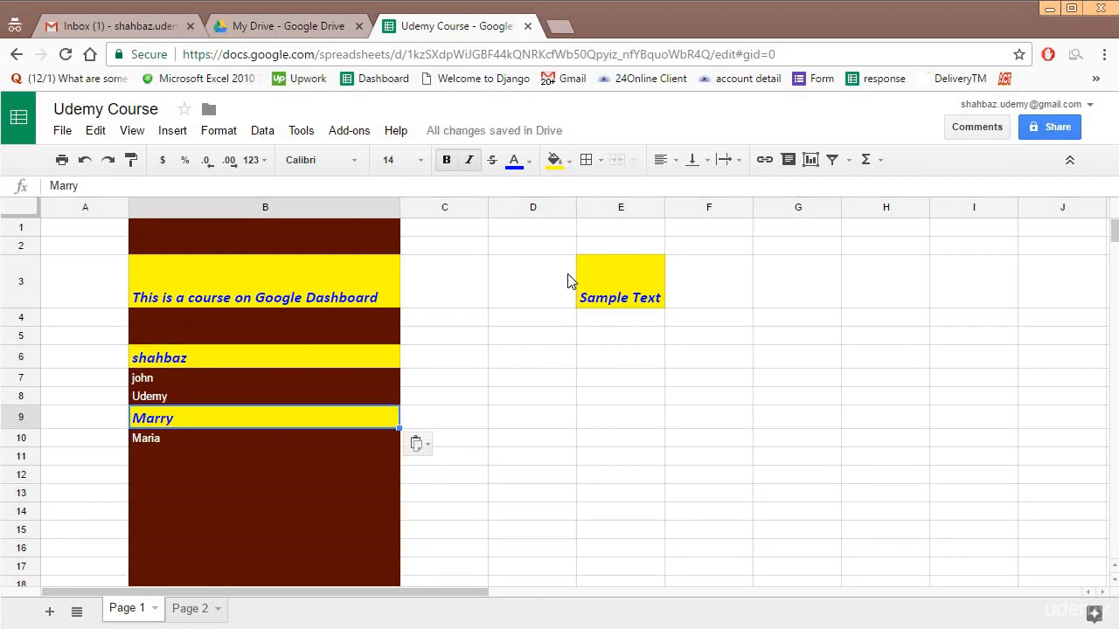
Apply cell E3's formatting to the whole of column B with Paint format
{"action": "left_click", "coordinate": [618, 289]}
{"action": "left_click", "coordinate": [131, 162]}
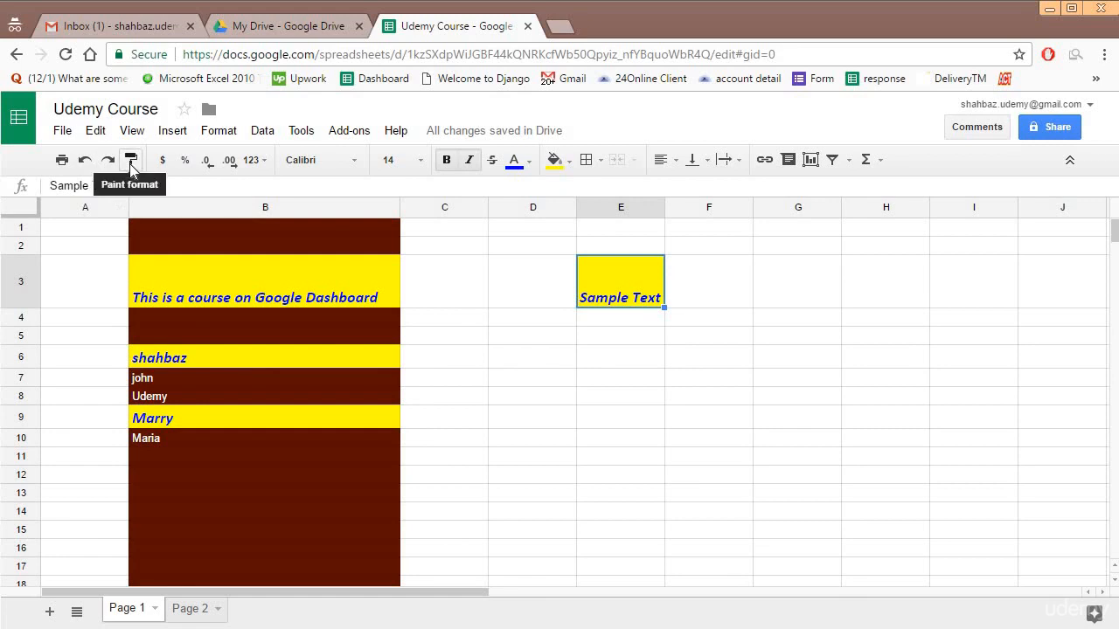
{"action": "left_click", "coordinate": [264, 210]}
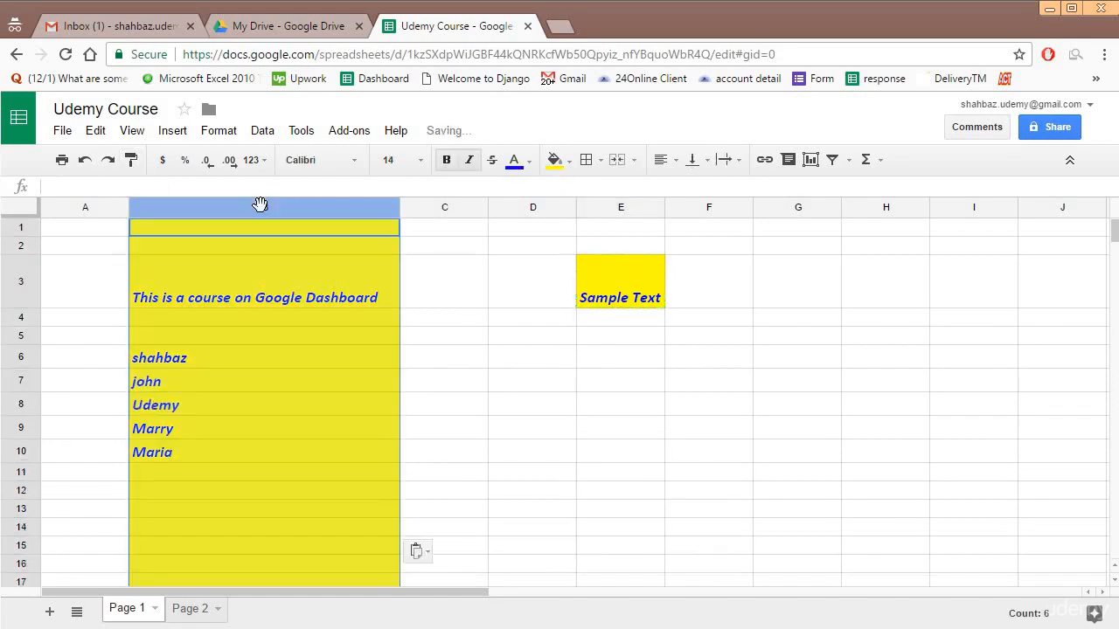